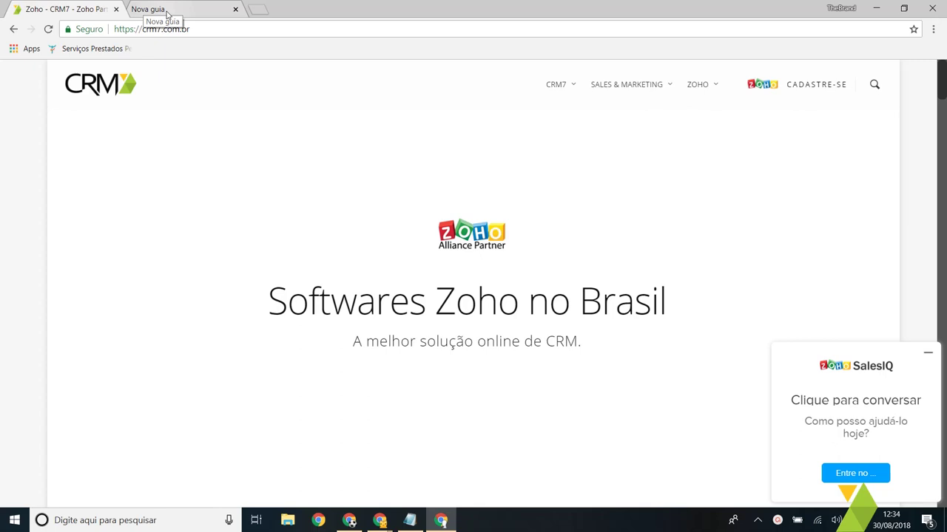
Step: Open a new Chrome tab and go to one.zoho.com
{"action": "left_click", "coordinate": [167, 14]}
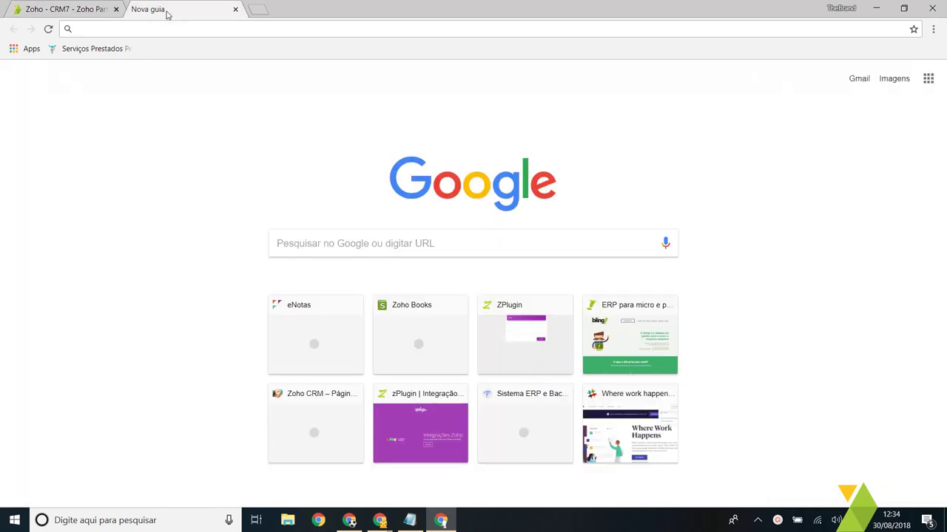
{"action": "type", "text": "one.zoho.com"}
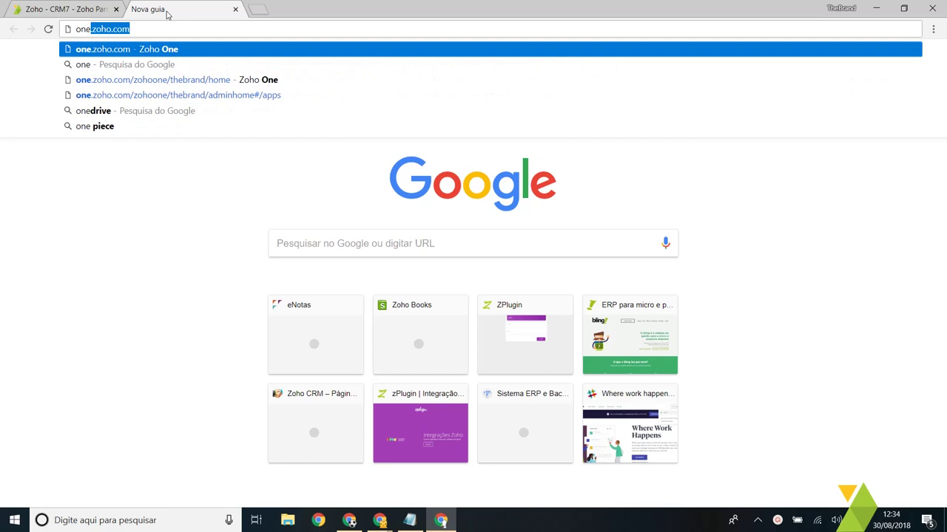
{"action": "key", "text": "Return"}
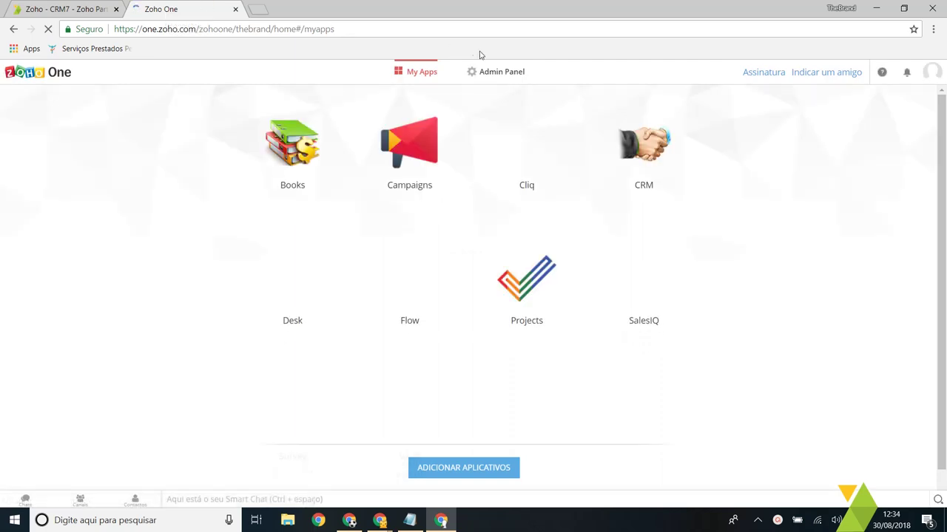
Step: From Admin Panel > Aplicativos, find Forms in the app catalogue, add it, and confirm
{"action": "left_click", "coordinate": [511, 73]}
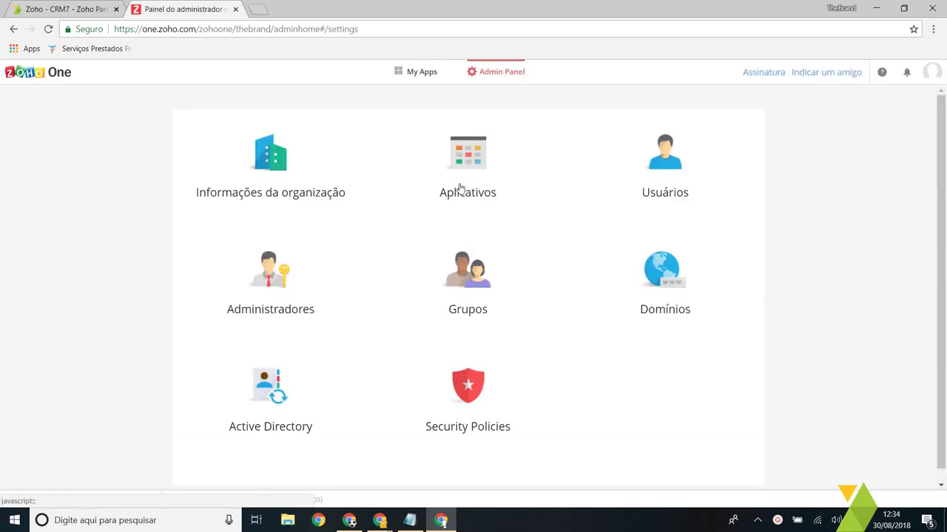
{"action": "left_click", "coordinate": [464, 162]}
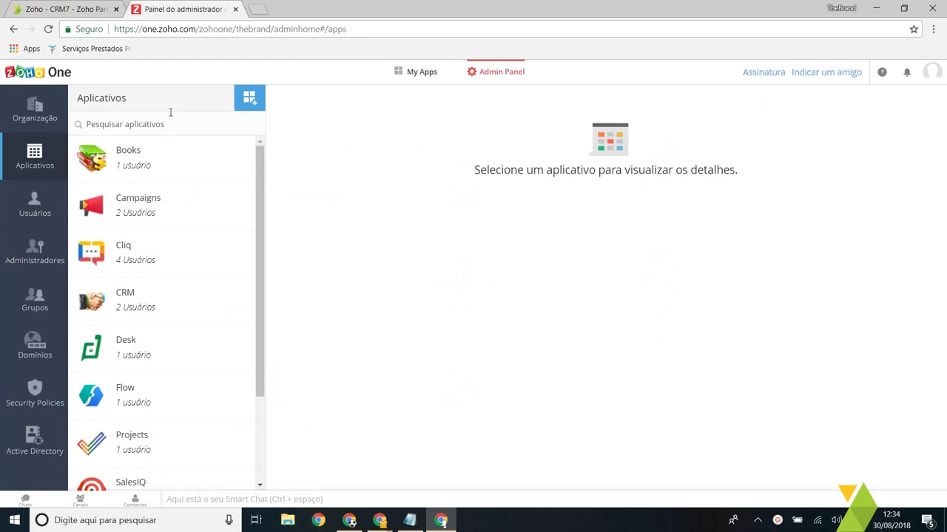
{"action": "scroll", "coordinate": [190, 387], "scroll_direction": "down", "scroll_amount": 3}
{"action": "scroll", "coordinate": [152, 414], "scroll_direction": "up", "scroll_amount": 3}
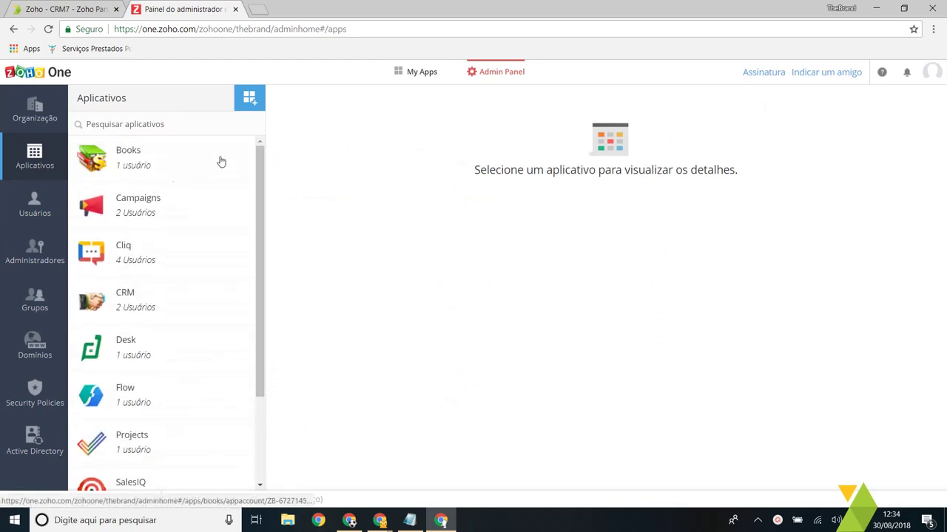
{"action": "left_click", "coordinate": [250, 104]}
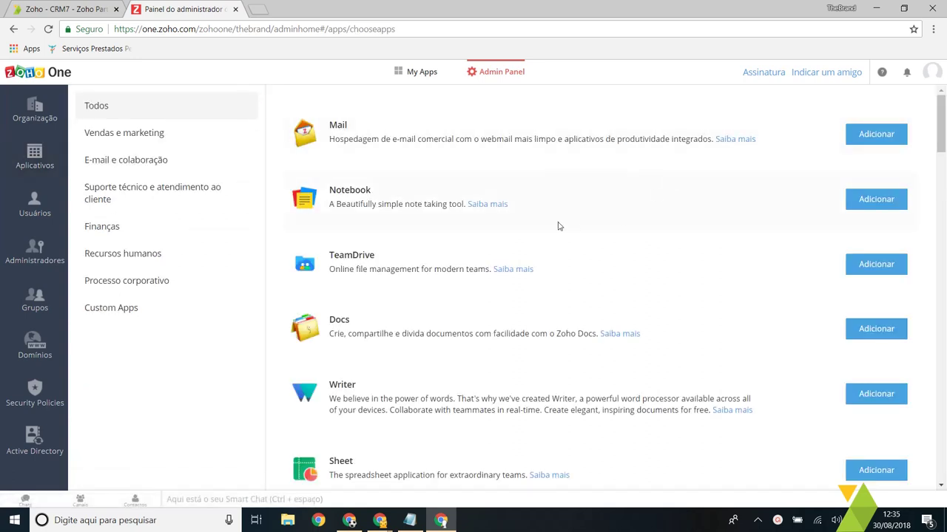
{"action": "key", "text": "ctrl+f"}
{"action": "type", "text": "form"}
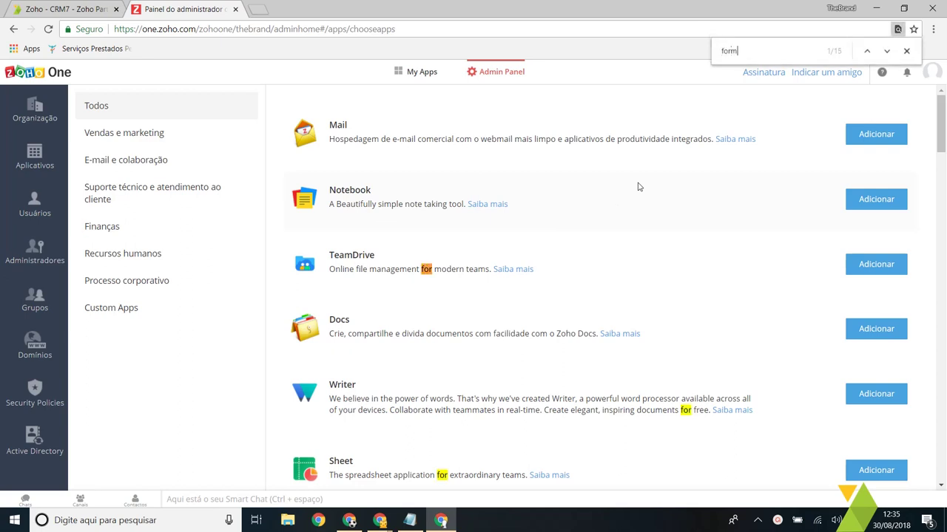
{"action": "left_click", "coordinate": [906, 50]}
{"action": "left_click", "coordinate": [874, 304]}
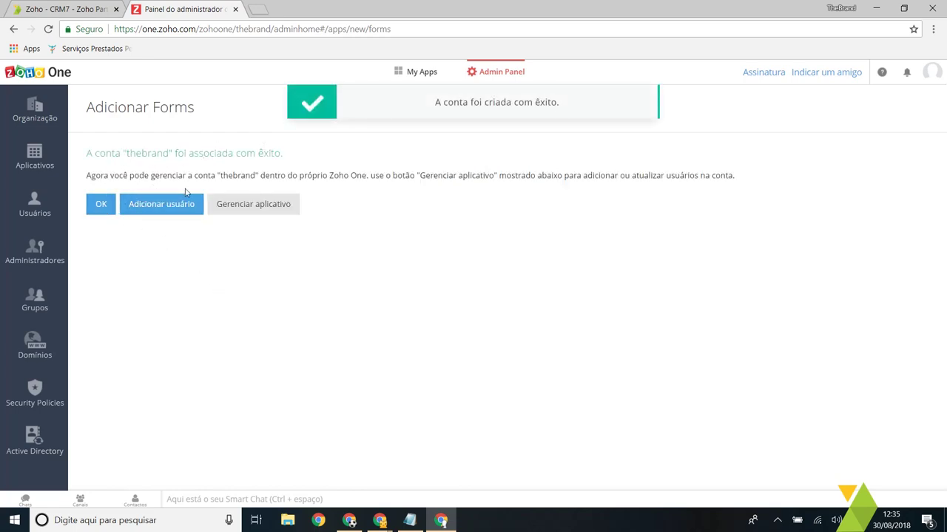
{"action": "left_click", "coordinate": [100, 205]}
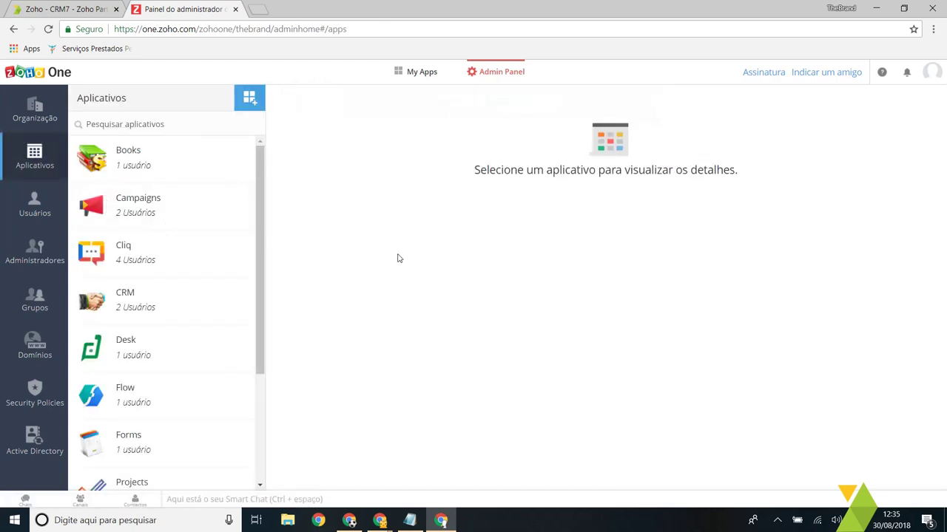
Step: Filter the apps list for 'form' and launch Forms with Abrir aplicativo
{"action": "left_click", "coordinate": [154, 122]}
{"action": "type", "text": "form"}
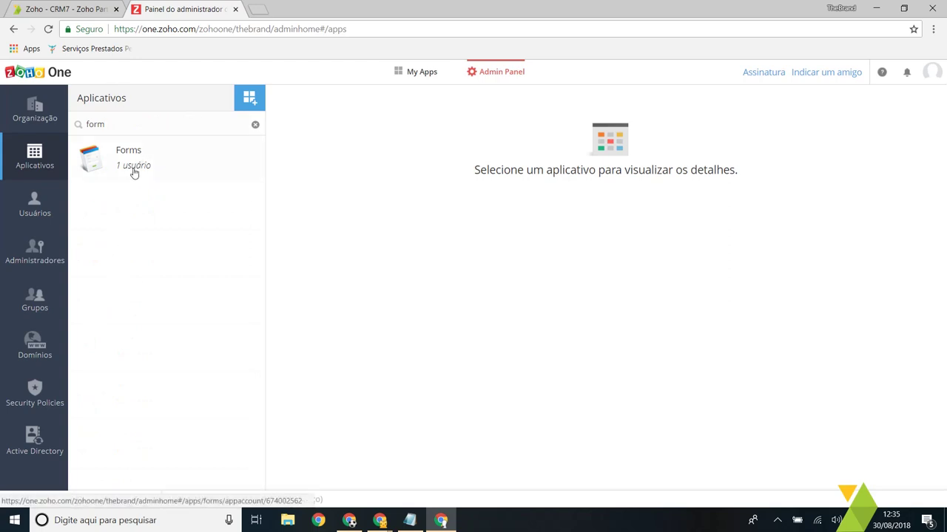
{"action": "left_click", "coordinate": [133, 172]}
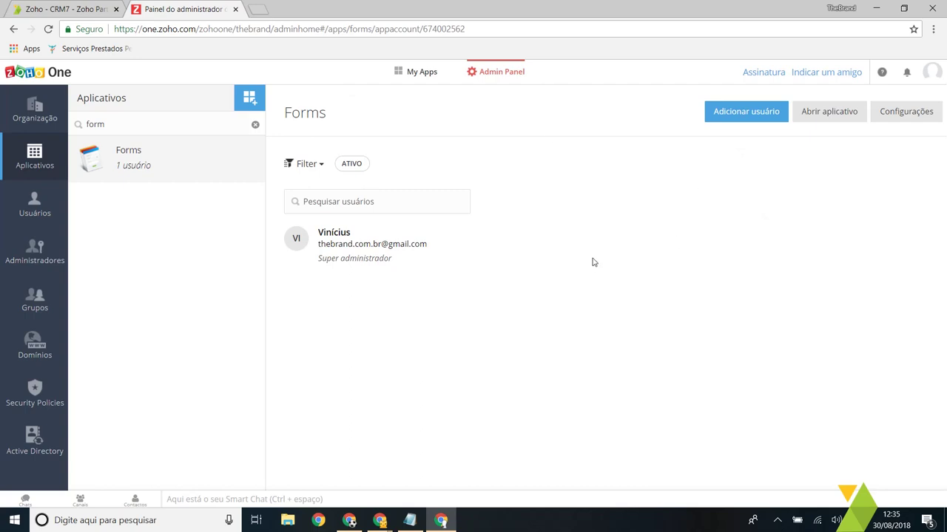
{"action": "left_click", "coordinate": [852, 115]}
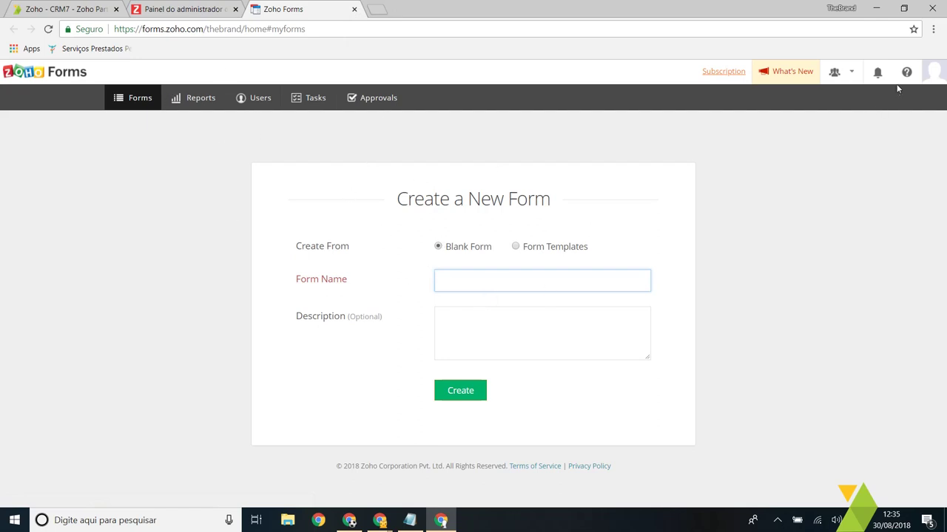
{"action": "left_click", "coordinate": [530, 250]}
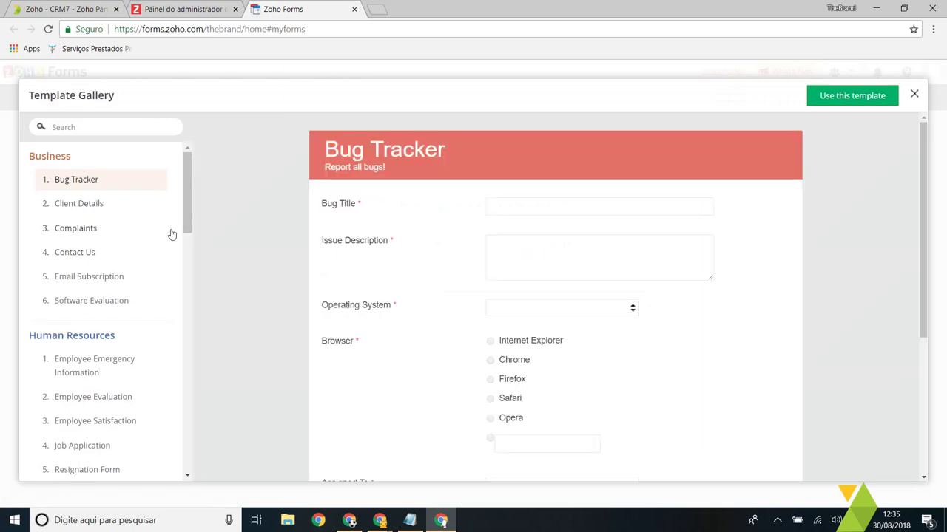
{"action": "scroll", "coordinate": [188, 214], "scroll_direction": "down", "scroll_amount": 1}
{"action": "scroll", "coordinate": [108, 207], "scroll_direction": "up", "scroll_amount": 1}
{"action": "scroll", "coordinate": [486, 212], "scroll_direction": "down", "scroll_amount": 1}
{"action": "scroll", "coordinate": [487, 212], "scroll_direction": "down", "scroll_amount": 3}
{"action": "scroll", "coordinate": [469, 298], "scroll_direction": "up", "scroll_amount": 3}
{"action": "scroll", "coordinate": [95, 287], "scroll_direction": "down", "scroll_amount": 2}
{"action": "scroll", "coordinate": [66, 289], "scroll_direction": "down", "scroll_amount": 4}
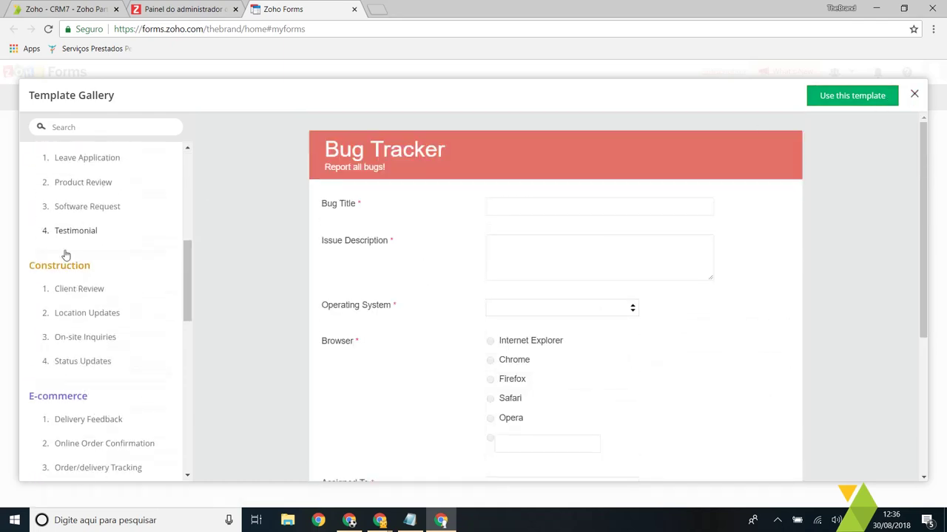
{"action": "scroll", "coordinate": [65, 255], "scroll_direction": "down", "scroll_amount": 5}
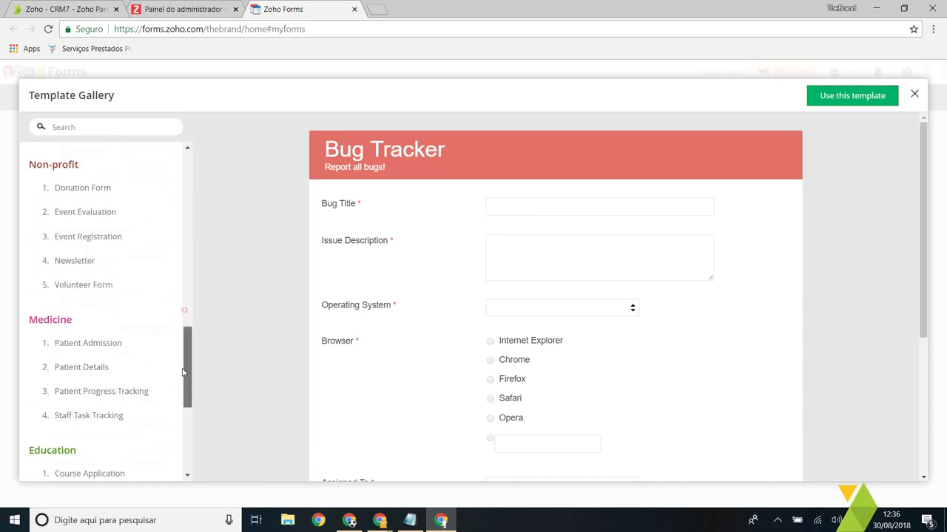
{"action": "left_click_drag", "start_coordinate": [183, 372], "coordinate": [184, 382]}
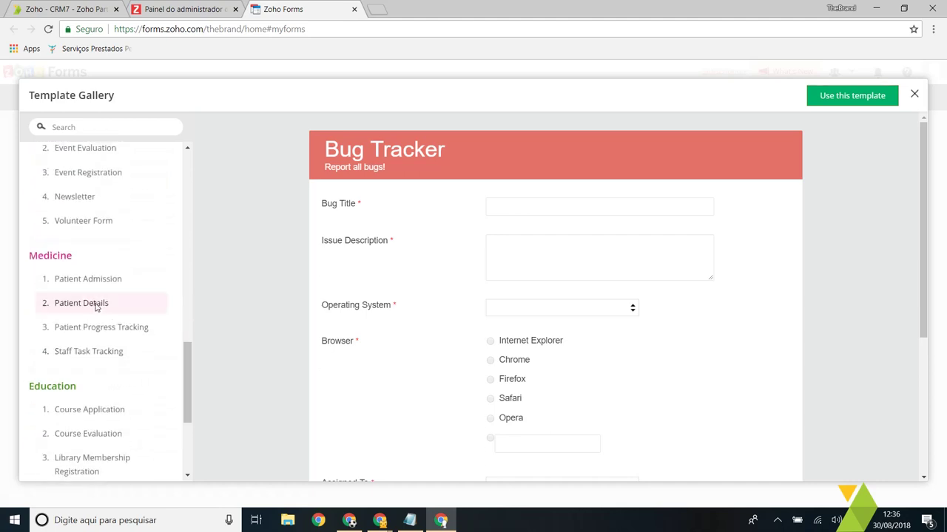
{"action": "left_click", "coordinate": [95, 305]}
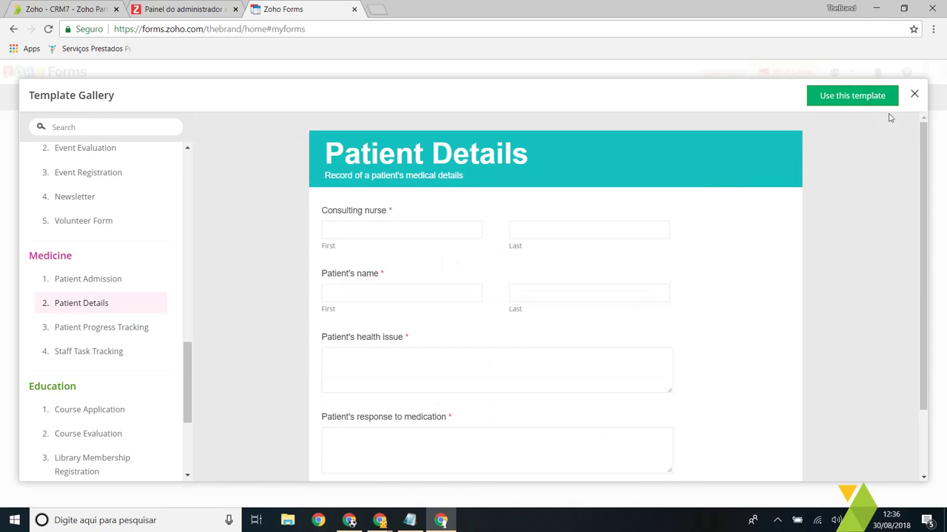
{"action": "scroll", "coordinate": [733, 209], "scroll_direction": "down", "scroll_amount": 1}
{"action": "scroll", "coordinate": [634, 348], "scroll_direction": "up", "scroll_amount": 1}
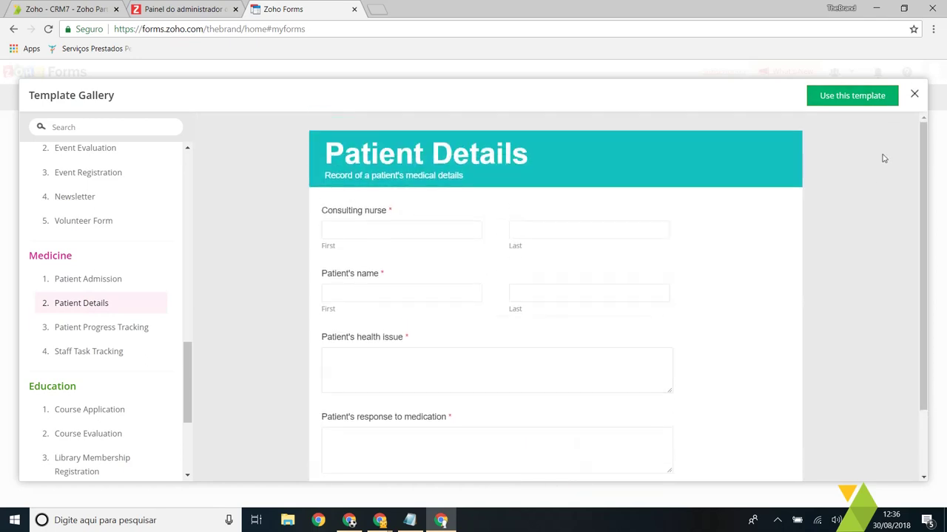
{"action": "left_click", "coordinate": [915, 96]}
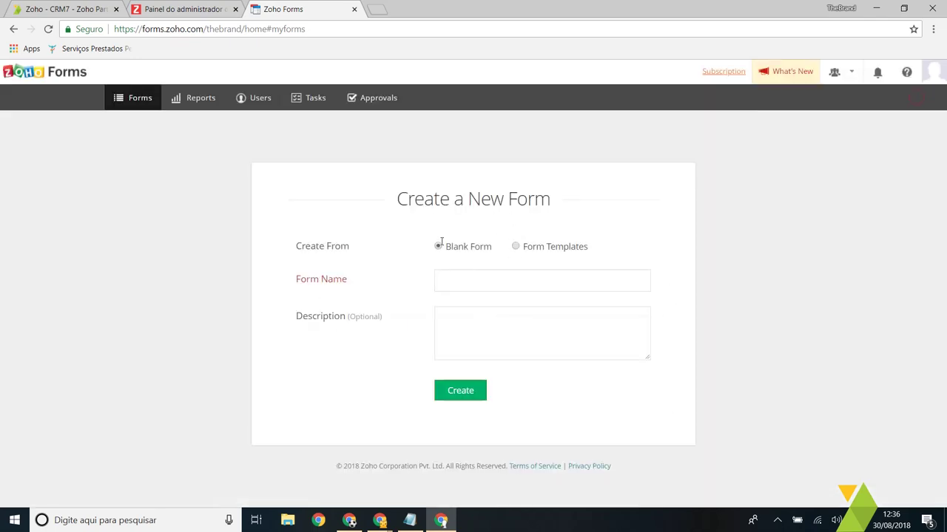
Step: Create a blank form with name 'Contrato' and description 'Apenas um teste de contrato'
{"action": "left_click", "coordinate": [469, 279]}
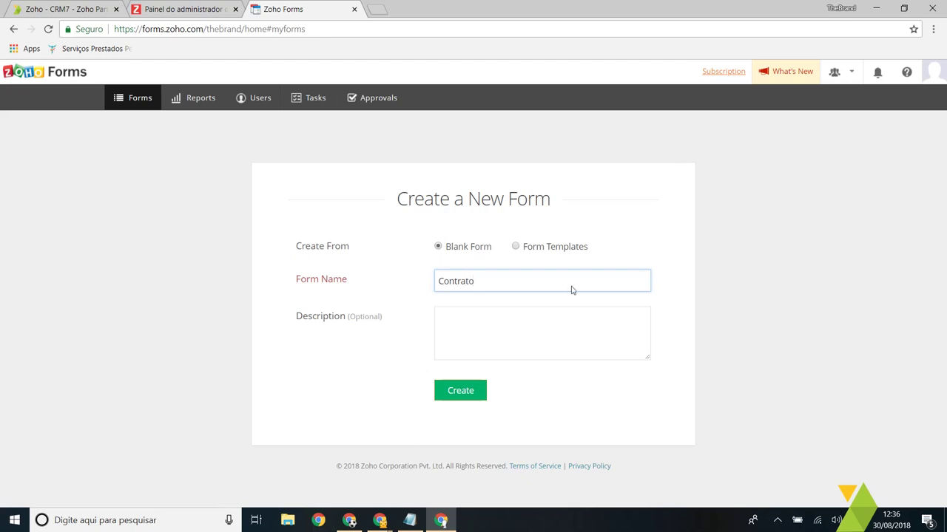
{"action": "left_click", "coordinate": [551, 309]}
{"action": "double_click", "coordinate": [491, 285]}
{"action": "left_click", "coordinate": [525, 332]}
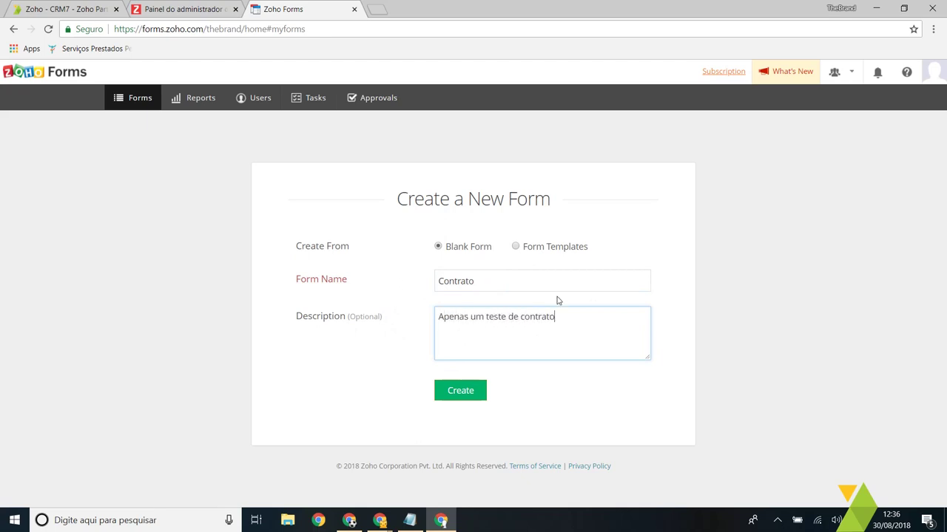
{"action": "left_click", "coordinate": [467, 394]}
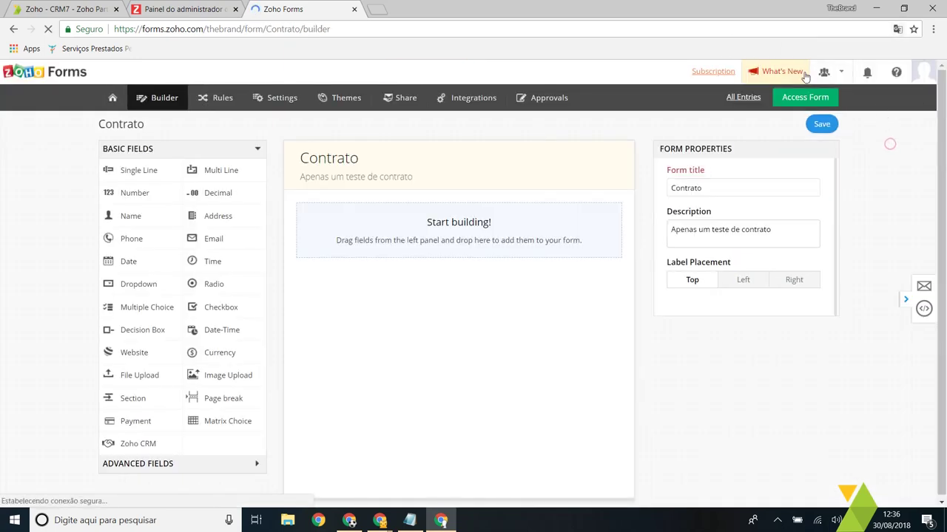
Step: Open What's New, return to the builder tab, and glance at the organizations and account menus
{"action": "left_click", "coordinate": [805, 73]}
{"action": "key", "text": "ctrl+shift+Tab"}
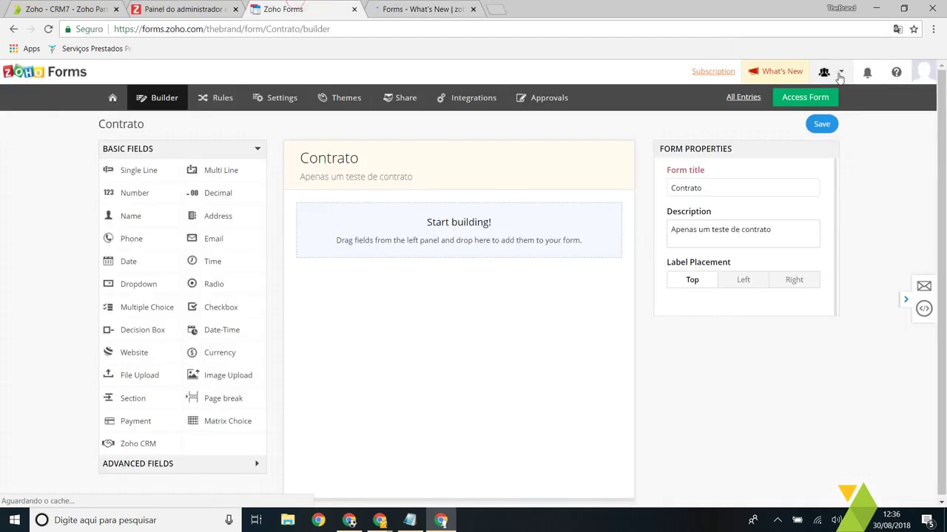
{"action": "left_click", "coordinate": [840, 74]}
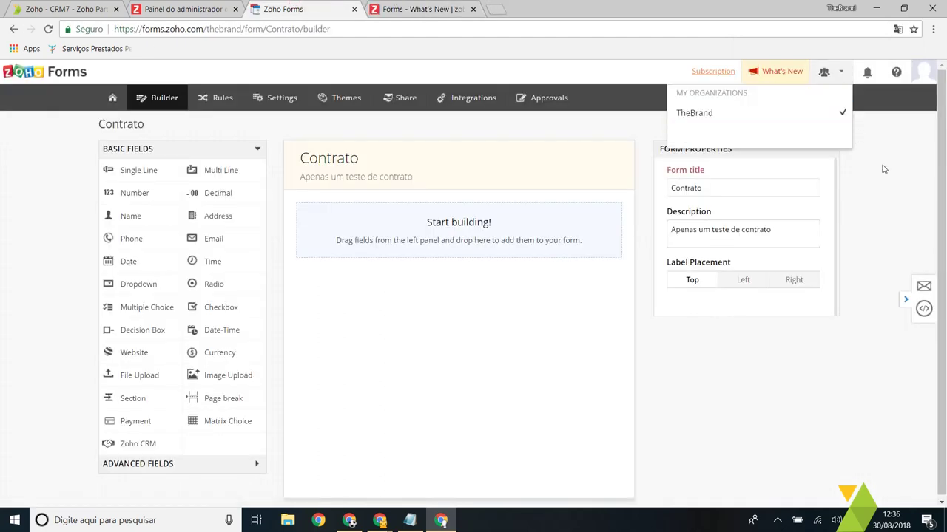
{"action": "left_click", "coordinate": [924, 74]}
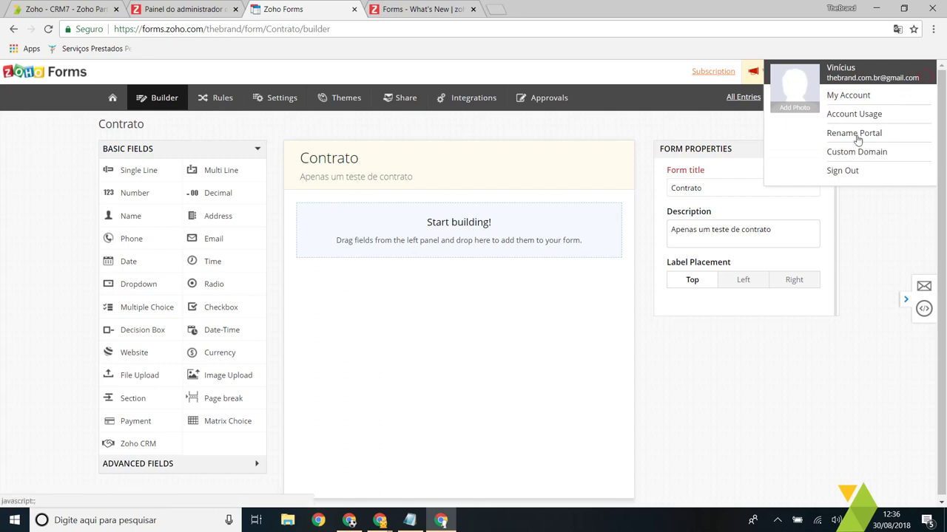
{"action": "left_click", "coordinate": [875, 221]}
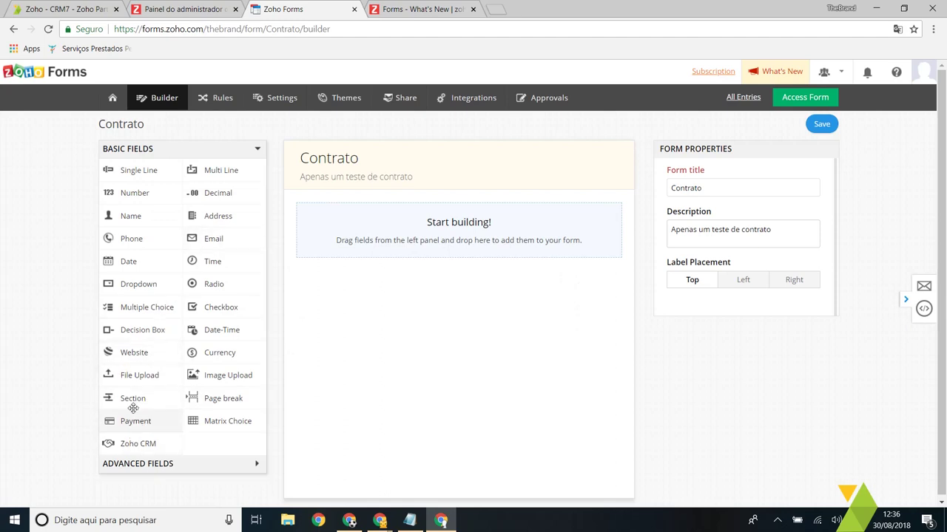
Step: Add a Zoho CRM field using module Clientes potenciais and the Standard layout
{"action": "left_click_drag", "start_coordinate": [145, 445], "coordinate": [429, 244]}
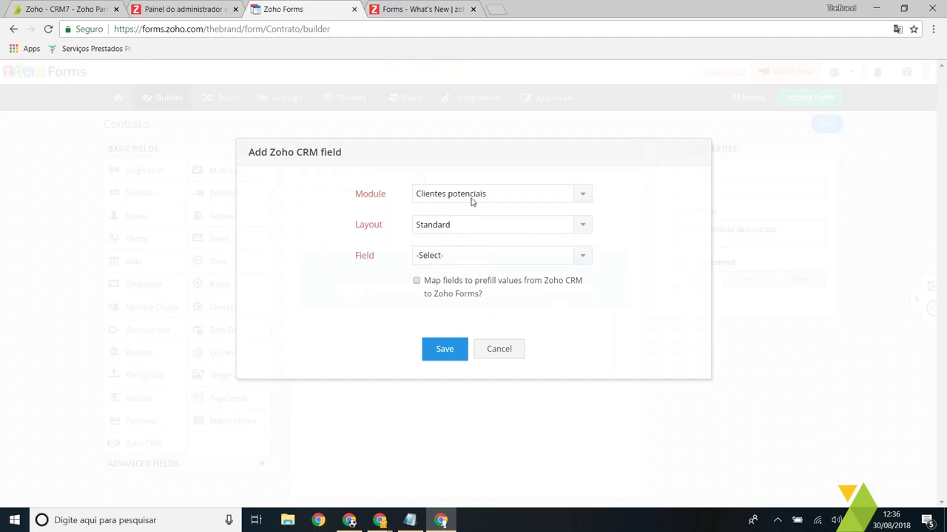
{"action": "left_click", "coordinate": [473, 195]}
{"action": "left_click", "coordinate": [470, 231]}
{"action": "left_click", "coordinate": [475, 226]}
{"action": "left_click", "coordinate": [473, 224]}
Step: Link the CRM field to Empresa and save it to the form
{"action": "left_click", "coordinate": [460, 256]}
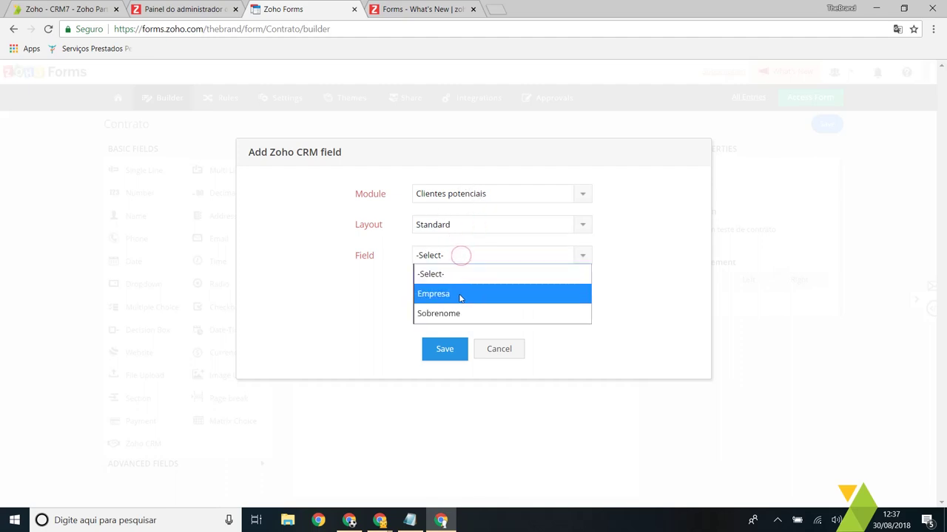
{"action": "left_click", "coordinate": [348, 276]}
{"action": "left_click", "coordinate": [500, 255]}
{"action": "left_click", "coordinate": [467, 295]}
{"action": "left_click", "coordinate": [457, 257]}
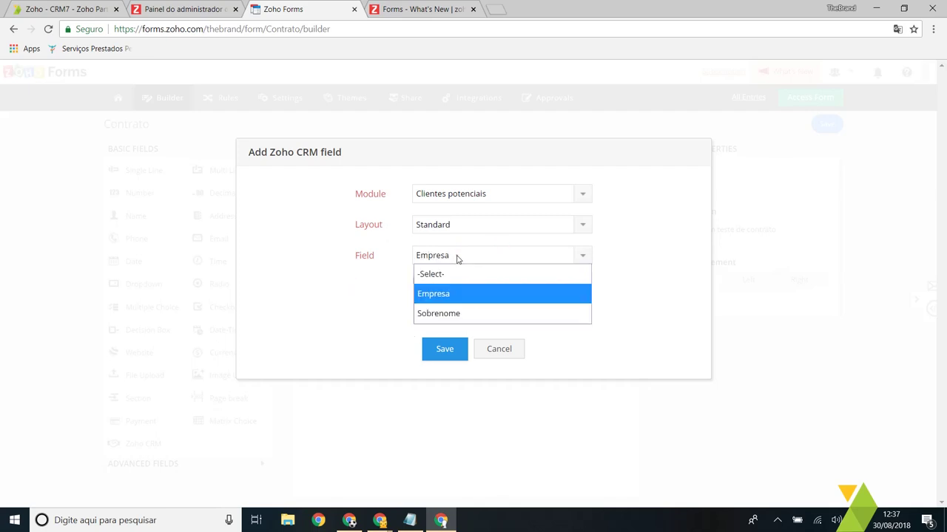
{"action": "left_click", "coordinate": [466, 314]}
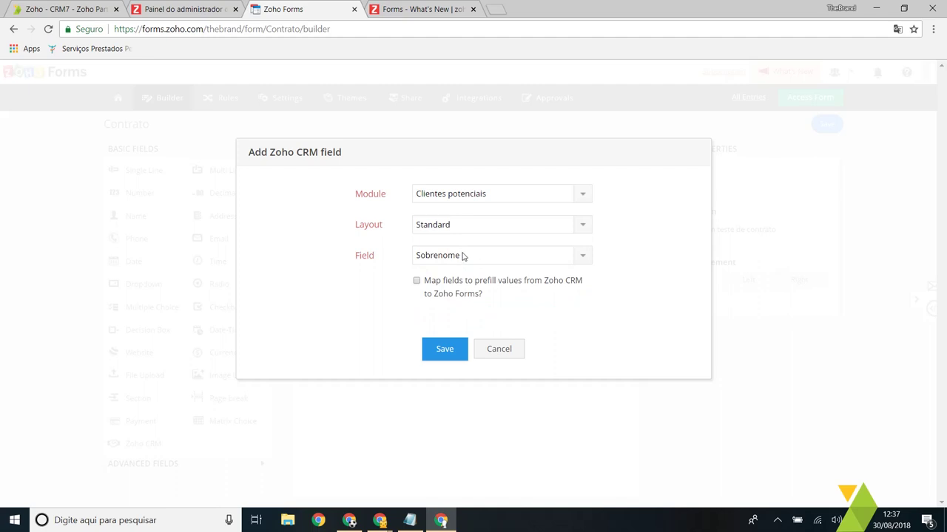
{"action": "left_click", "coordinate": [462, 255]}
{"action": "left_click", "coordinate": [474, 293]}
{"action": "left_click", "coordinate": [447, 352]}
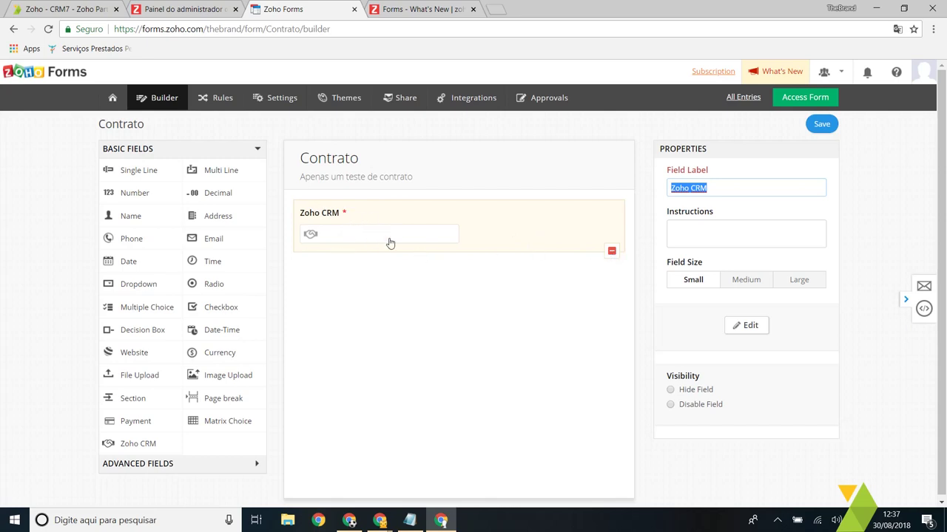
Step: Add a Name field with sub-labels renamed to Nome and Sobrenome
{"action": "left_click_drag", "start_coordinate": [141, 214], "coordinate": [402, 271]}
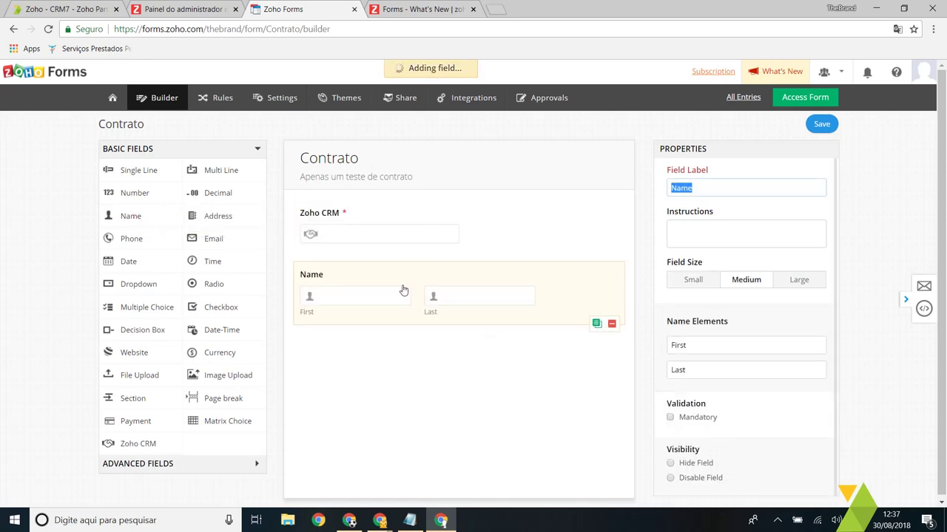
{"action": "double_click", "coordinate": [716, 340]}
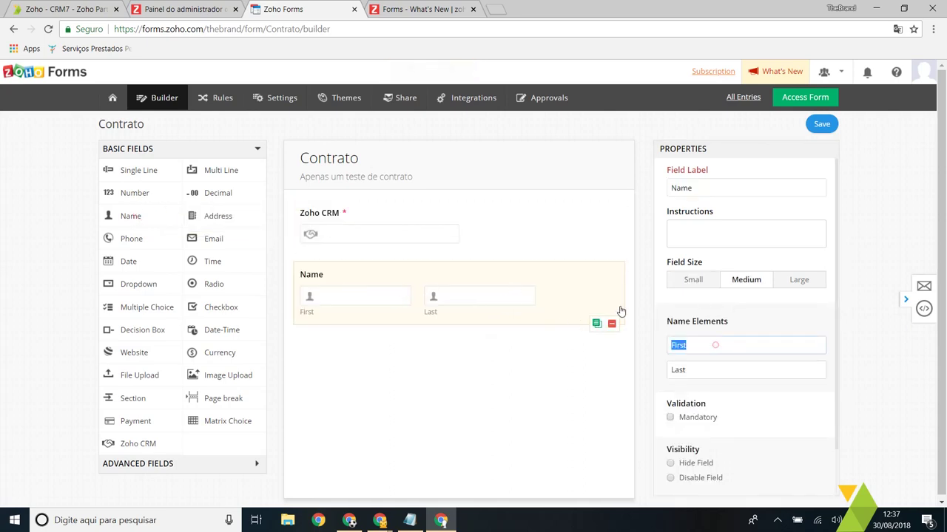
{"action": "type", "text": "Nome"}
{"action": "key", "text": "Tab"}
{"action": "type", "text": "S"}
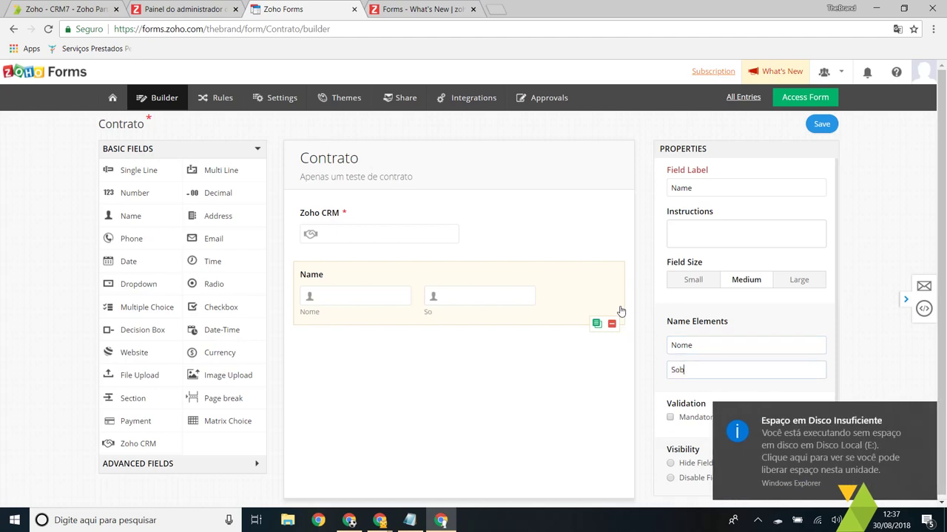
{"action": "type", "text": "obrenome"}
{"action": "left_click", "coordinate": [928, 413]}
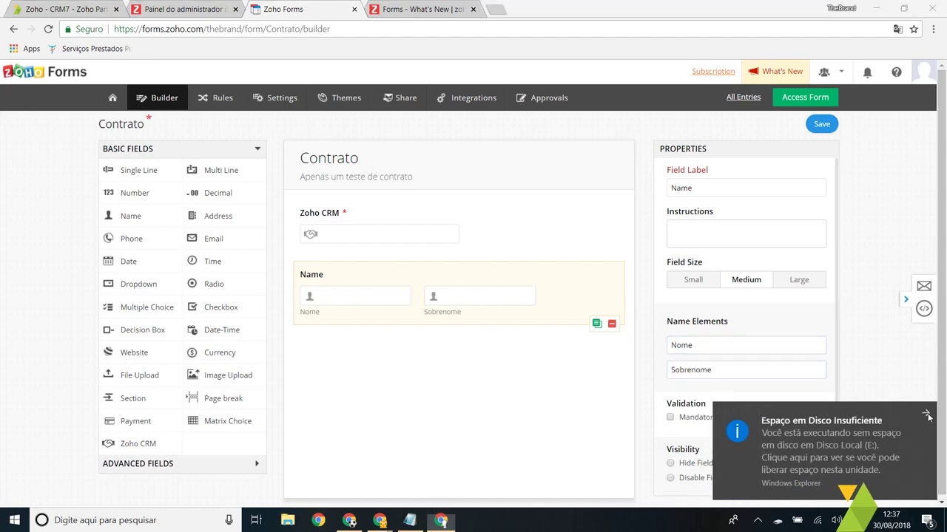
{"action": "double_click", "coordinate": [736, 345]}
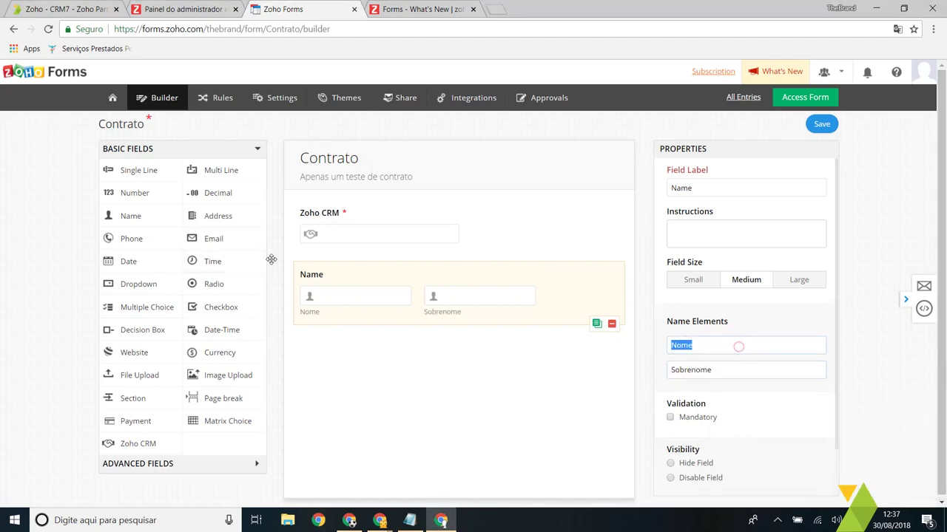
Step: Relabel the name field 'Nome' and set its size to Large
{"action": "double_click", "coordinate": [721, 188]}
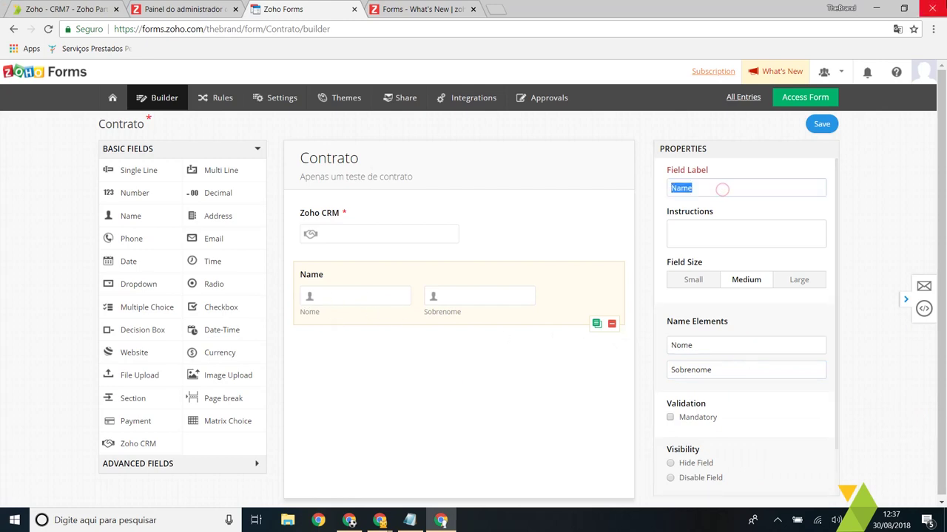
{"action": "type", "text": "Nome"}
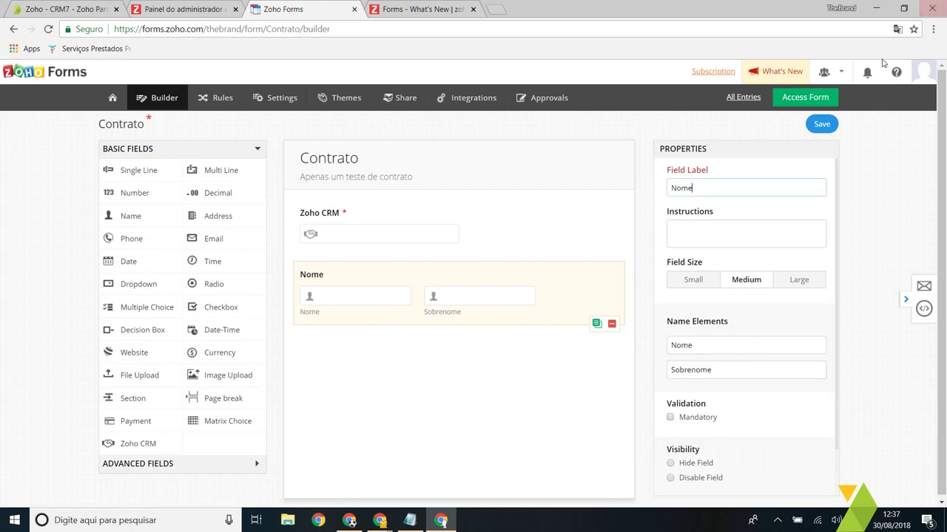
{"action": "left_click", "coordinate": [800, 281]}
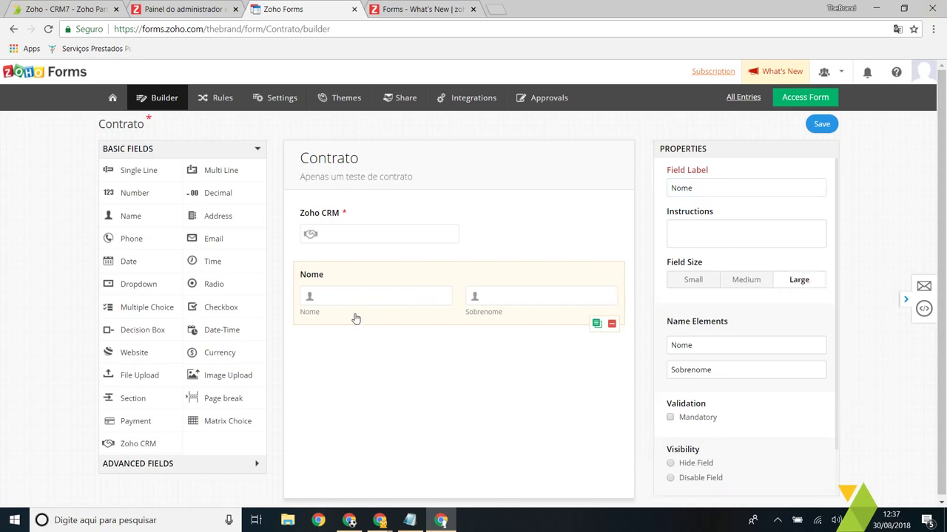
{"action": "left_click", "coordinate": [746, 285]}
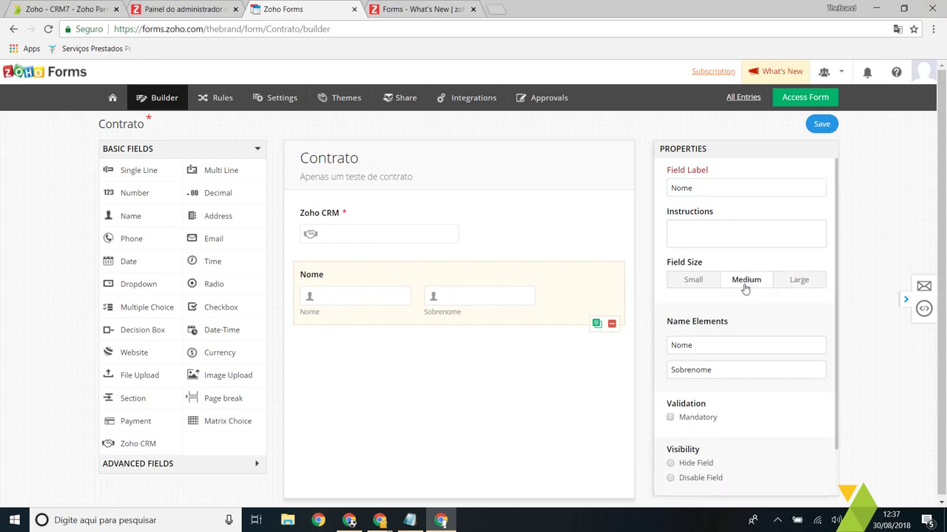
{"action": "left_click", "coordinate": [694, 288]}
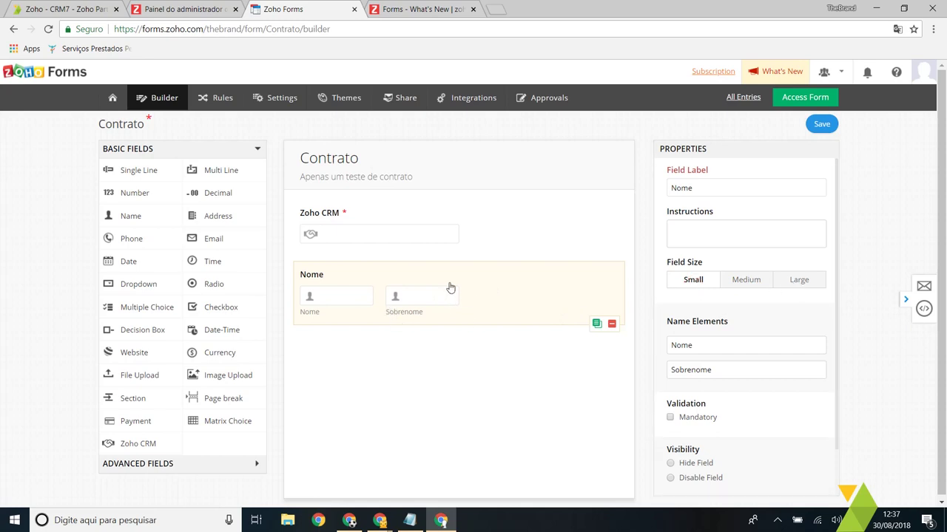
{"action": "left_click", "coordinate": [790, 281]}
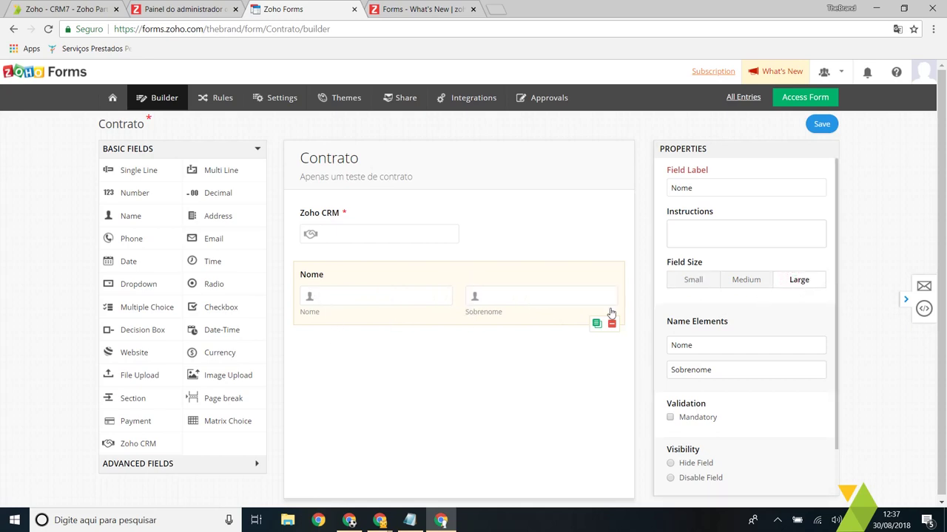
Step: Add an Address field below Nome, renaming Street Address, Address Line 2, City to Rua, Número, Cidade
{"action": "left_click", "coordinate": [804, 286]}
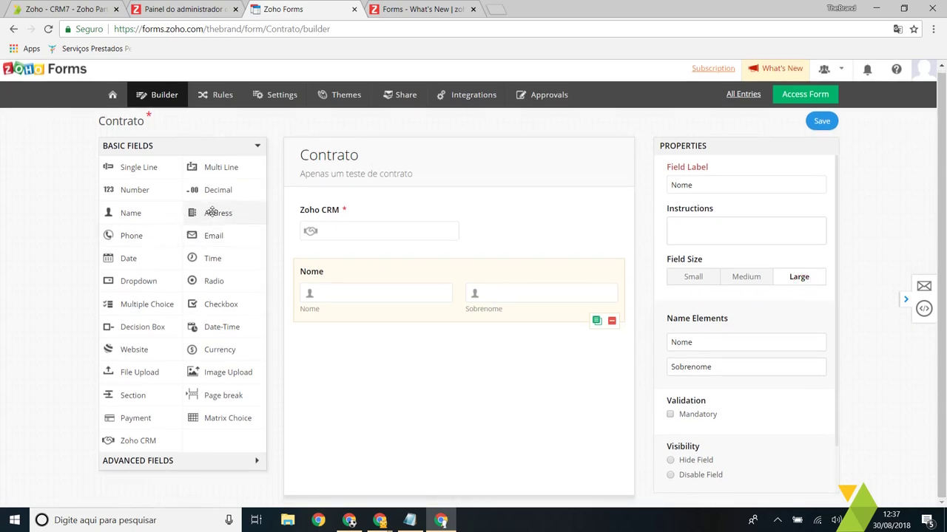
{"action": "left_click_drag", "start_coordinate": [213, 212], "coordinate": [388, 330]}
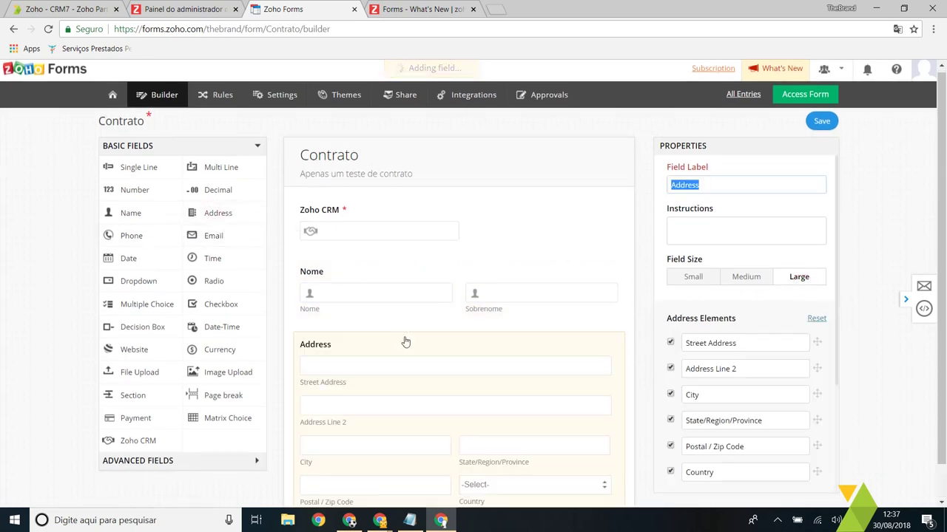
{"action": "left_click", "coordinate": [761, 303]}
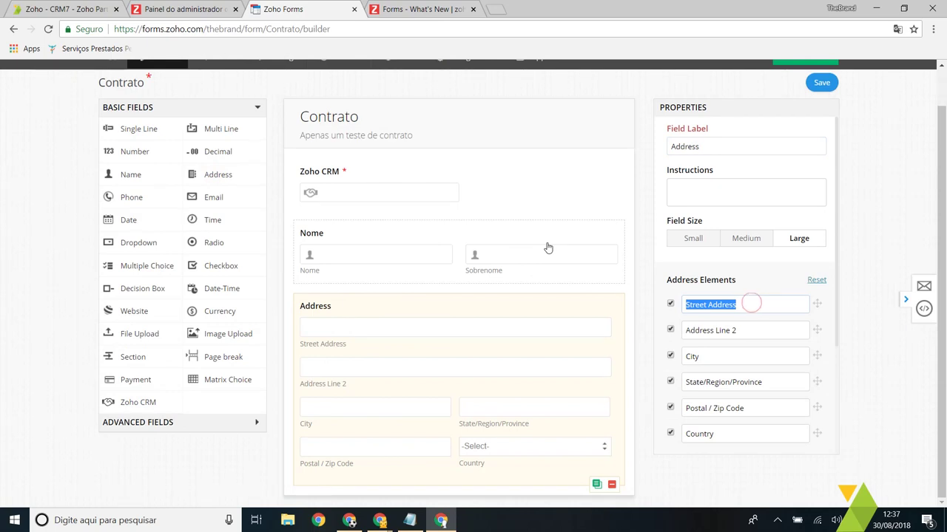
{"action": "type", "text": "Rua"}
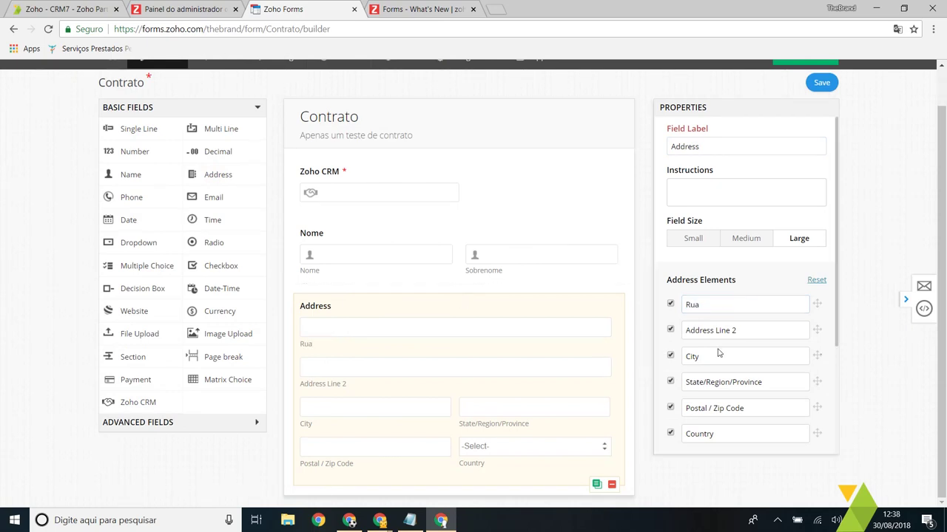
{"action": "left_click", "coordinate": [778, 329]}
{"action": "type", "text": "Np"}
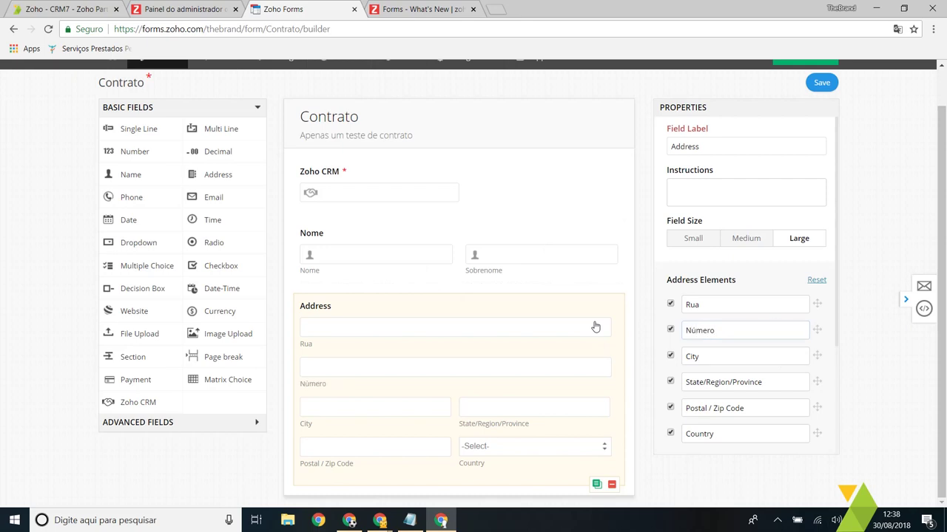
{"action": "double_click", "coordinate": [713, 357]}
{"action": "type", "text": "C"}
{"action": "scroll", "coordinate": [772, 384], "scroll_direction": "down", "scroll_amount": 1}
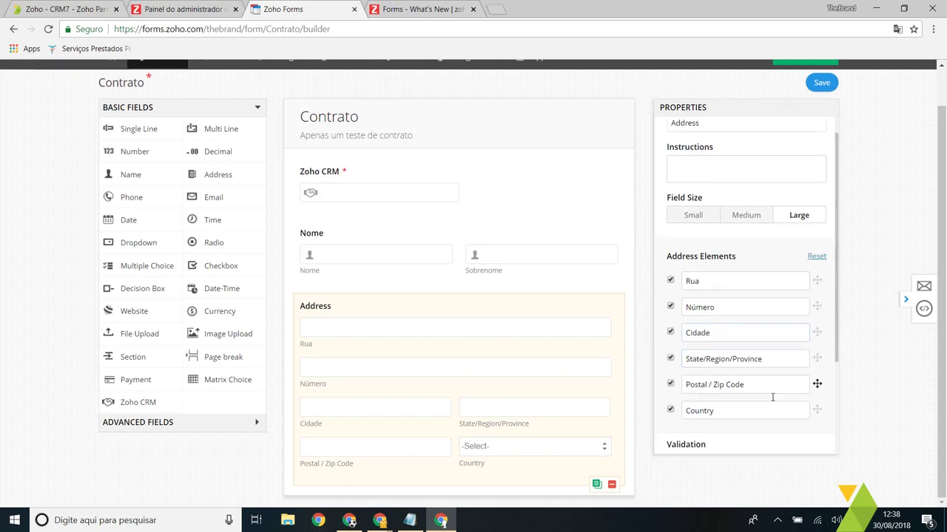
{"action": "left_click", "coordinate": [540, 282]}
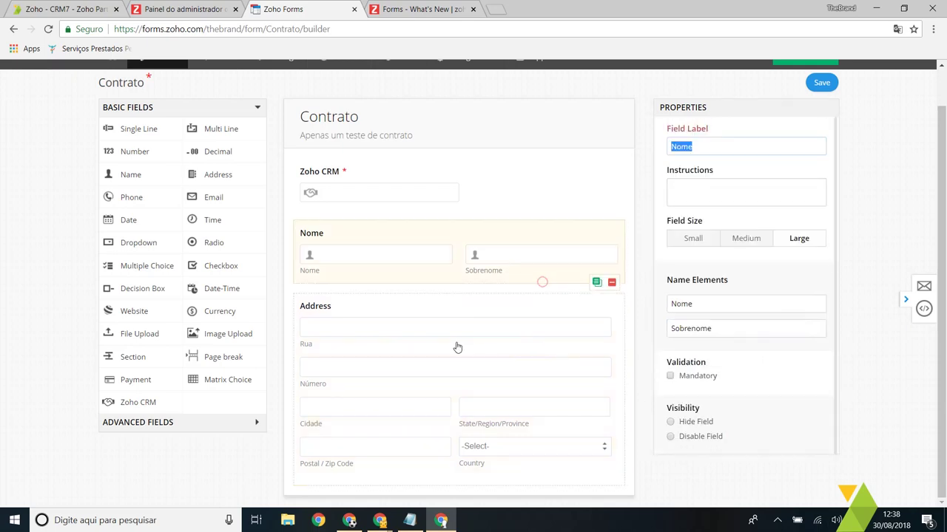
{"action": "left_click", "coordinate": [456, 342]}
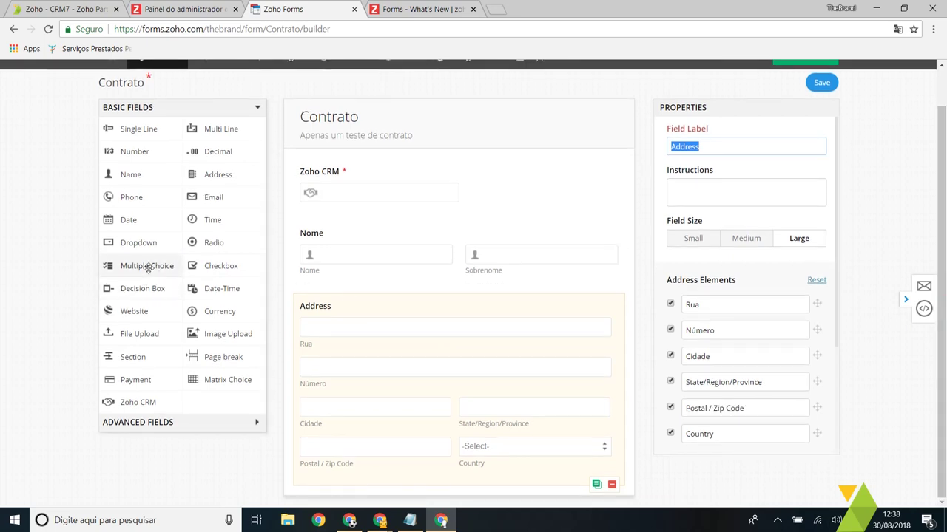
{"action": "left_click_drag", "start_coordinate": [148, 266], "coordinate": [426, 439]}
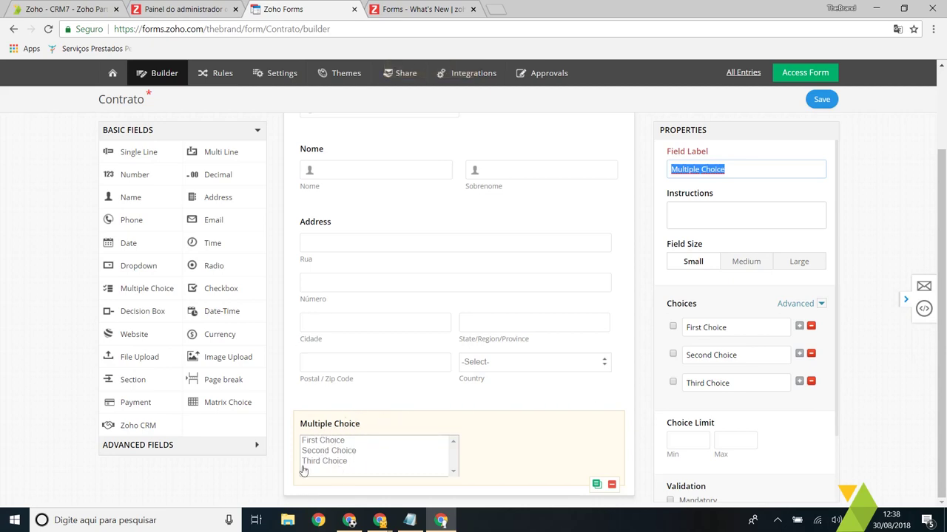
{"action": "left_click", "coordinate": [613, 485]}
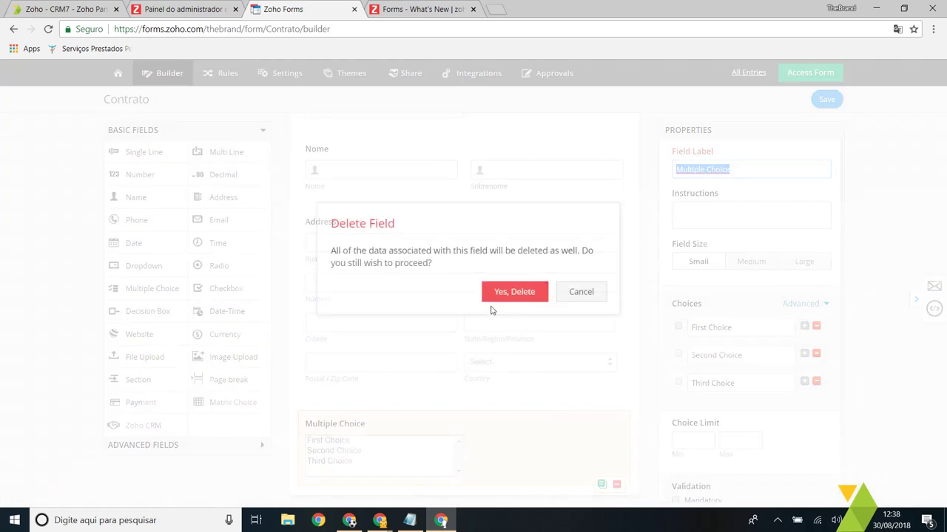
{"action": "left_click", "coordinate": [549, 293]}
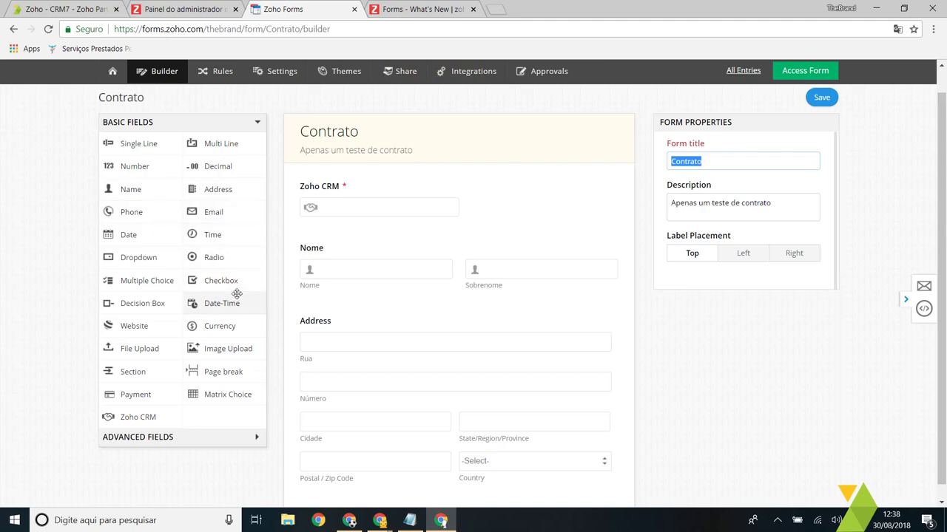
Step: Insert a page break after Address and title Page 1 'Dados'
{"action": "scroll", "coordinate": [240, 295], "scroll_direction": "down", "scroll_amount": 1}
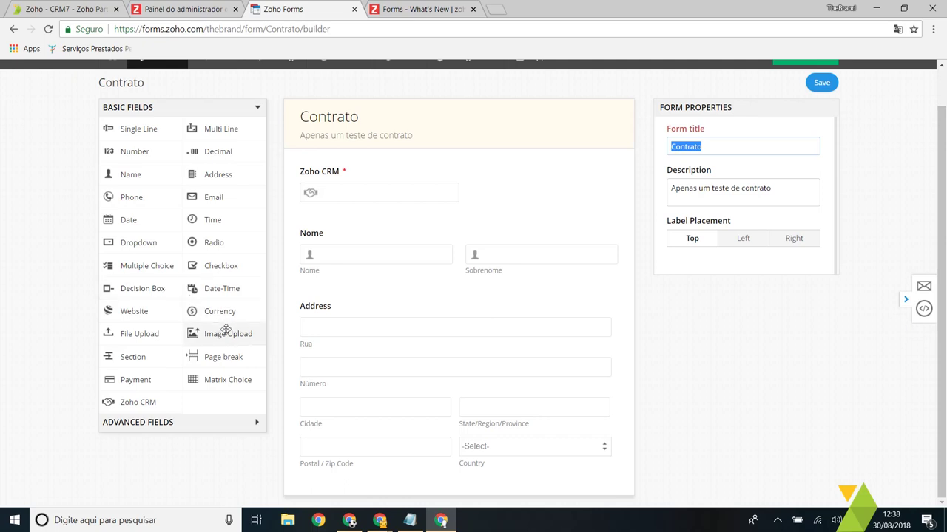
{"action": "left_click_drag", "start_coordinate": [222, 357], "coordinate": [436, 464]}
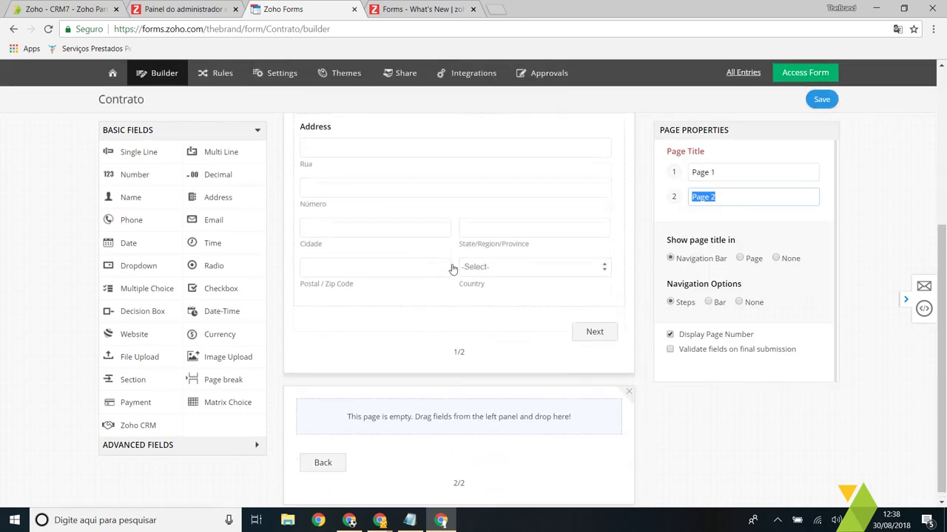
{"action": "left_click", "coordinate": [750, 189]}
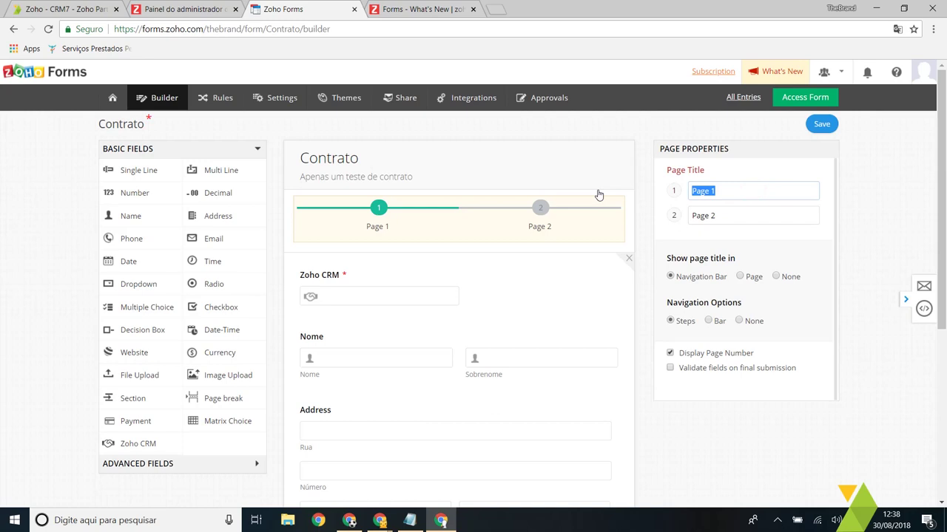
{"action": "type", "text": "Dados"}
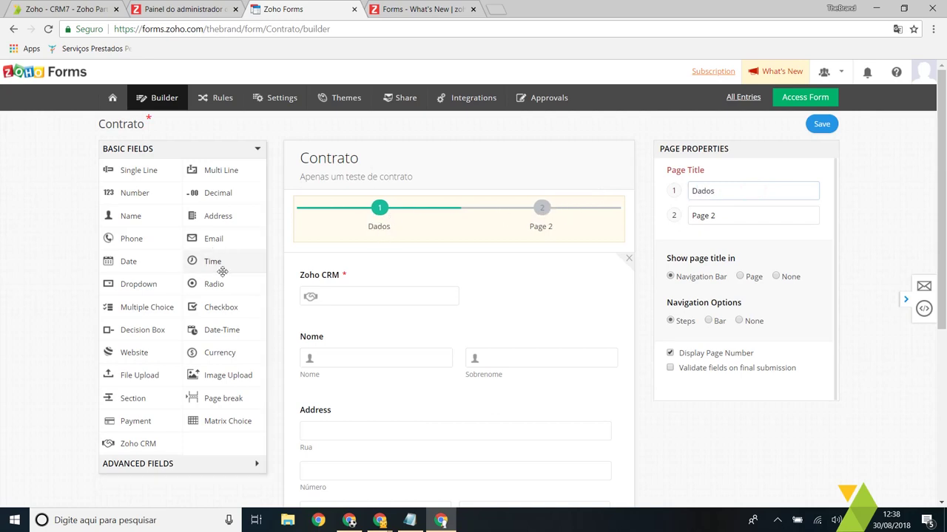
Step: Title Page 2 'Serviços'
{"action": "scroll", "coordinate": [239, 333], "scroll_direction": "down", "scroll_amount": 1}
{"action": "scroll", "coordinate": [233, 337], "scroll_direction": "down", "scroll_amount": 3}
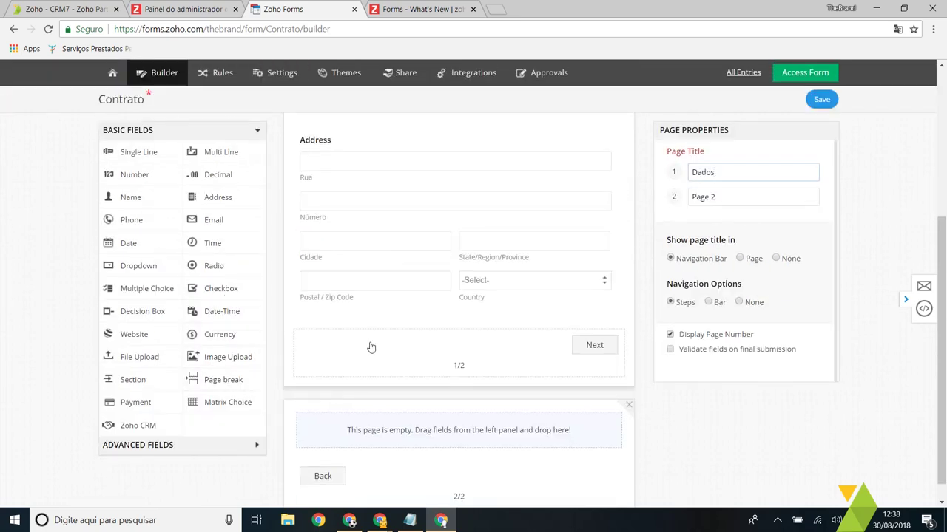
{"action": "scroll", "coordinate": [465, 318], "scroll_direction": "up", "scroll_amount": 5}
{"action": "left_click", "coordinate": [737, 216]}
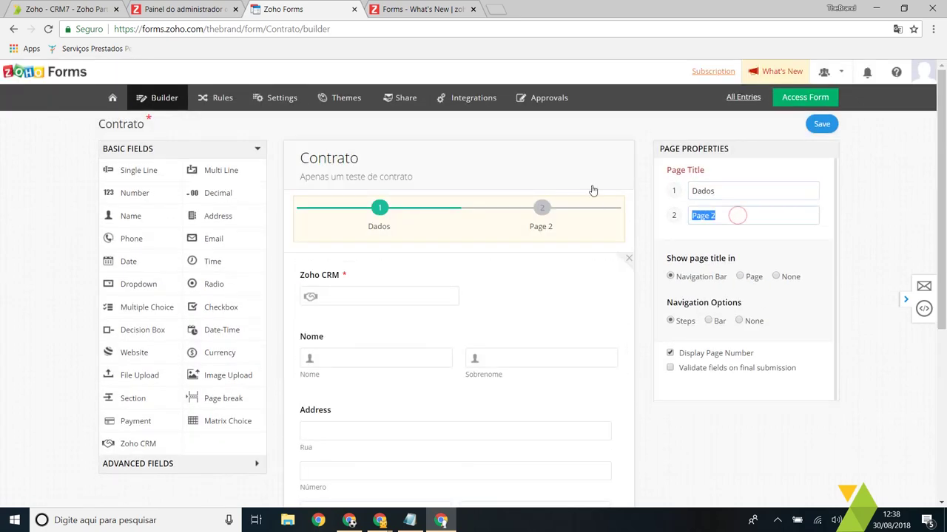
{"action": "type", "text": "Serviços"}
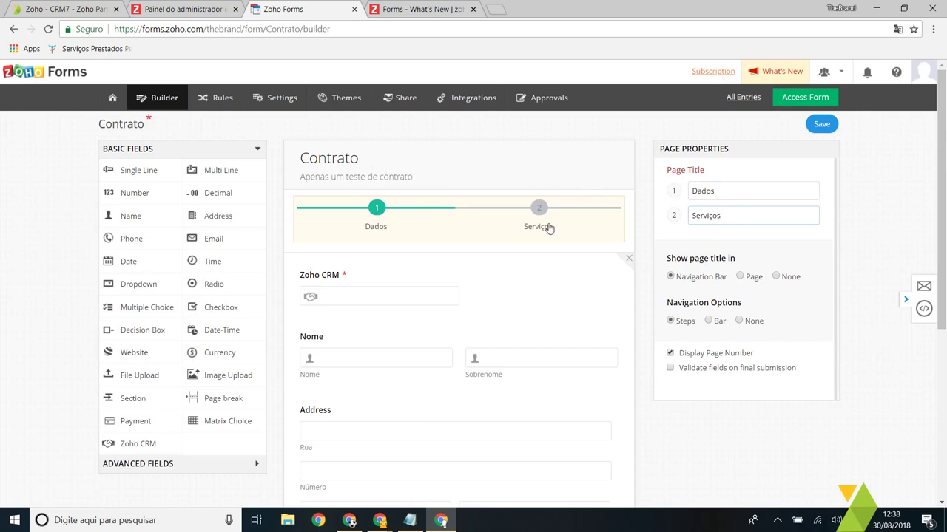
{"action": "scroll", "coordinate": [465, 256], "scroll_direction": "down", "scroll_amount": 3}
{"action": "scroll", "coordinate": [616, 327], "scroll_direction": "down", "scroll_amount": 1}
{"action": "left_click", "coordinate": [594, 325]}
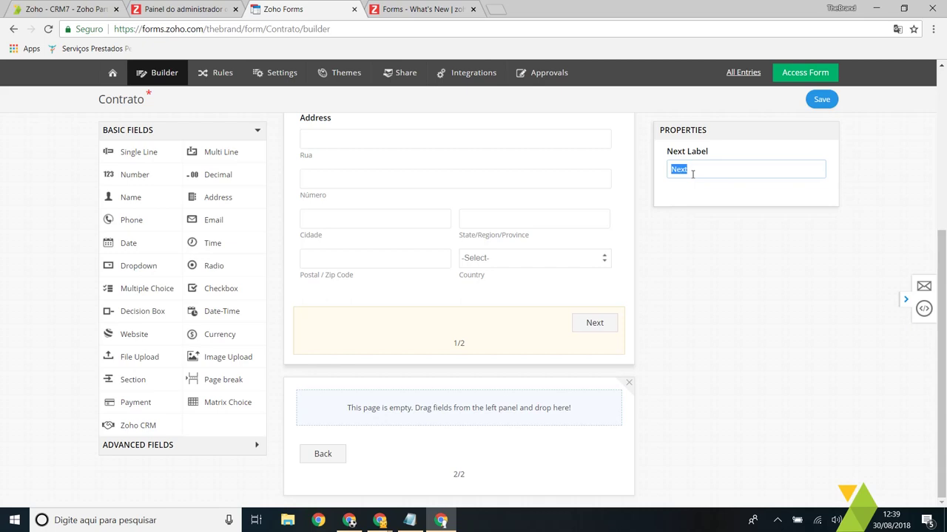
Step: Change the first page's Next button label to 'Próximo', leaving page 2 empty
{"action": "type", "text": "Próximo"}
{"action": "left_click", "coordinate": [599, 332]}
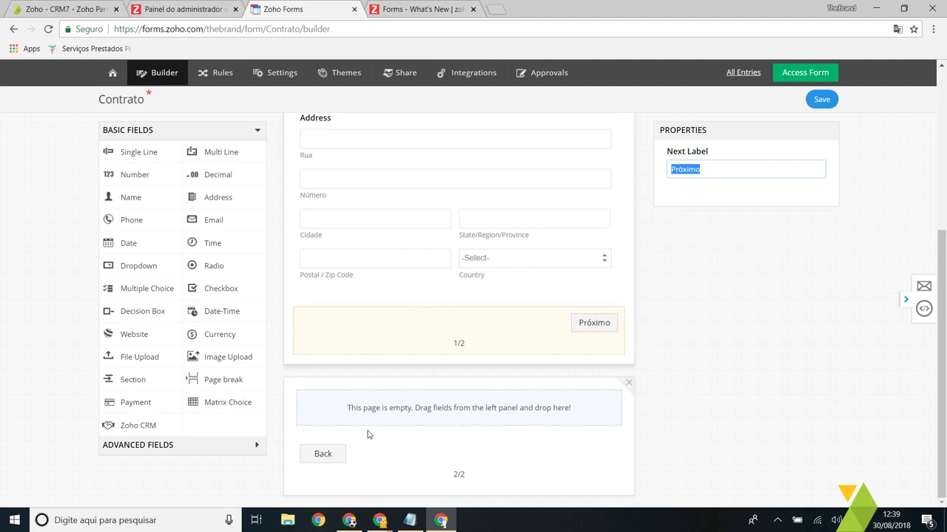
{"action": "left_click", "coordinate": [387, 411]}
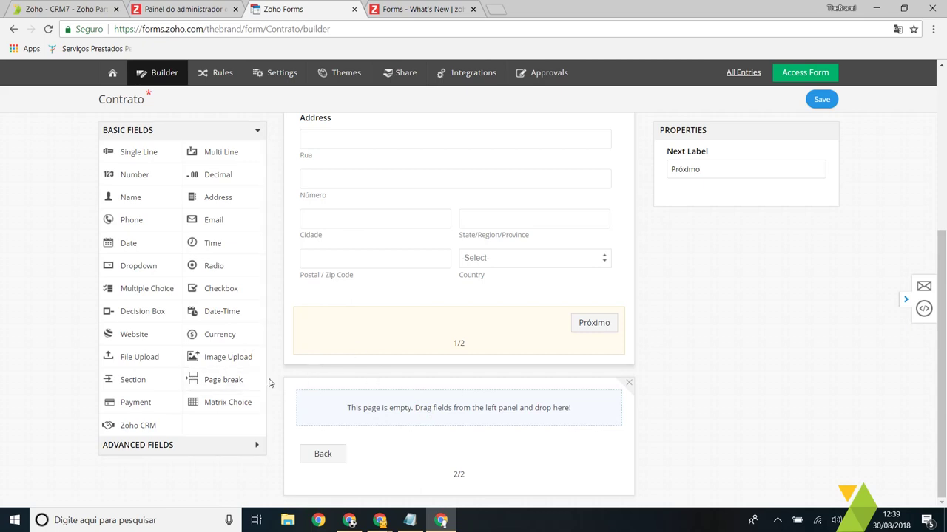
{"action": "left_click_drag", "start_coordinate": [242, 381], "coordinate": [244, 378]}
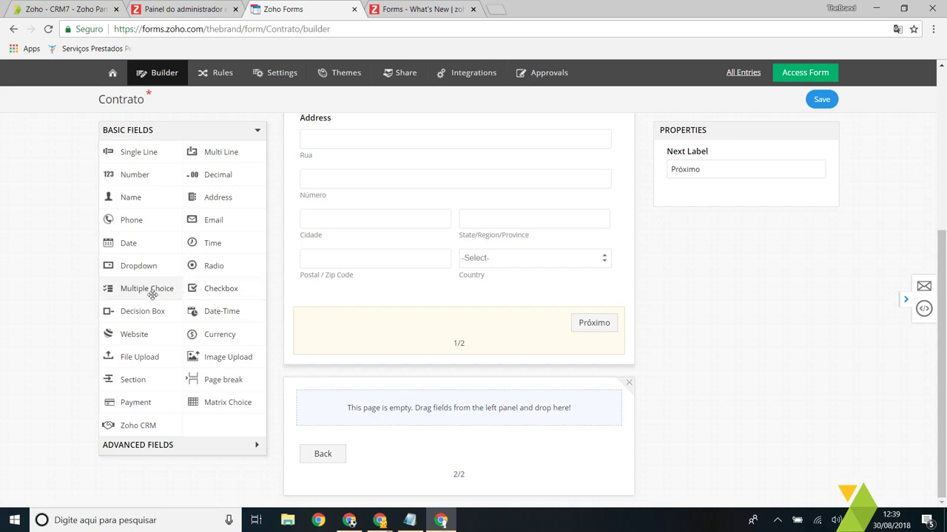
Step: Add a Checkbox field labelled Serviços to the empty second page
{"action": "right_click", "coordinate": [230, 290]}
{"action": "left_click", "coordinate": [212, 287]}
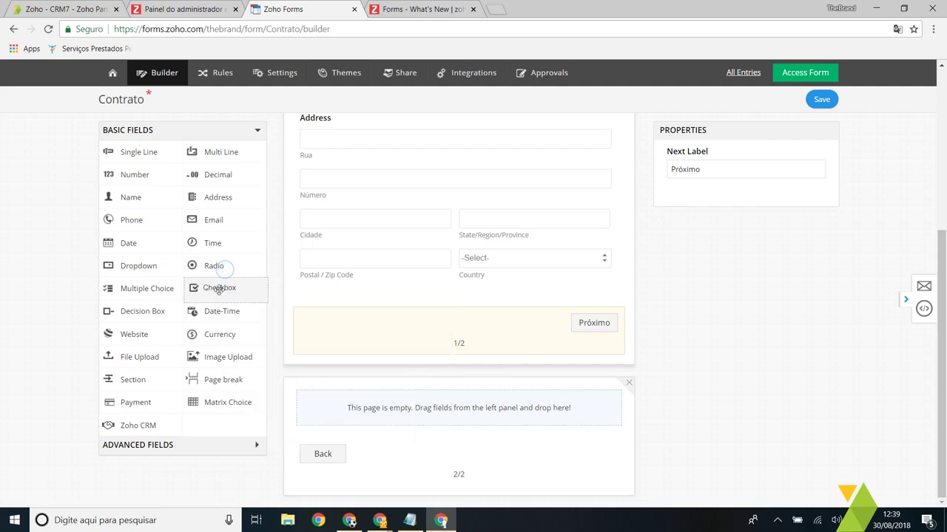
{"action": "left_click_drag", "start_coordinate": [225, 304], "coordinate": [407, 426]}
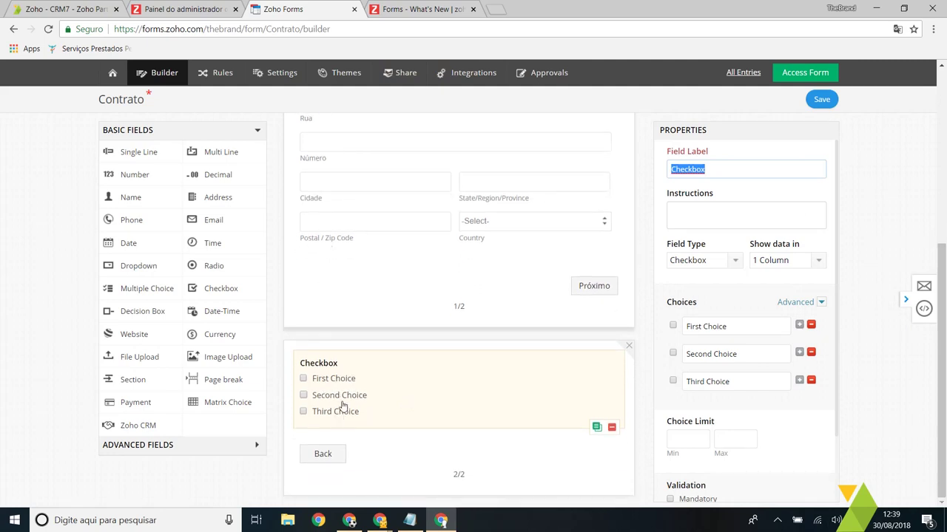
{"action": "type", "text": "Serviços"}
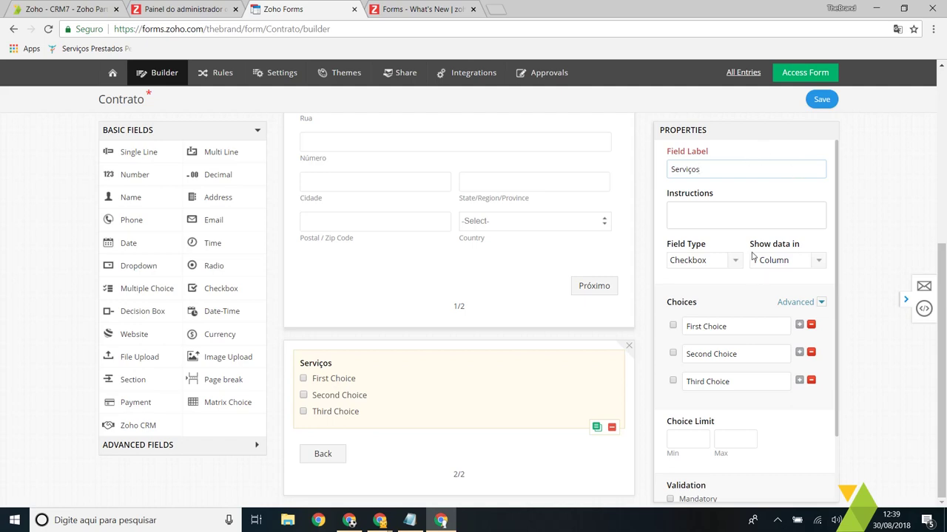
Step: Rename the checkbox choices to Hospedagem, Blog and Domínio
{"action": "left_click", "coordinate": [369, 383]}
{"action": "left_click", "coordinate": [365, 377]}
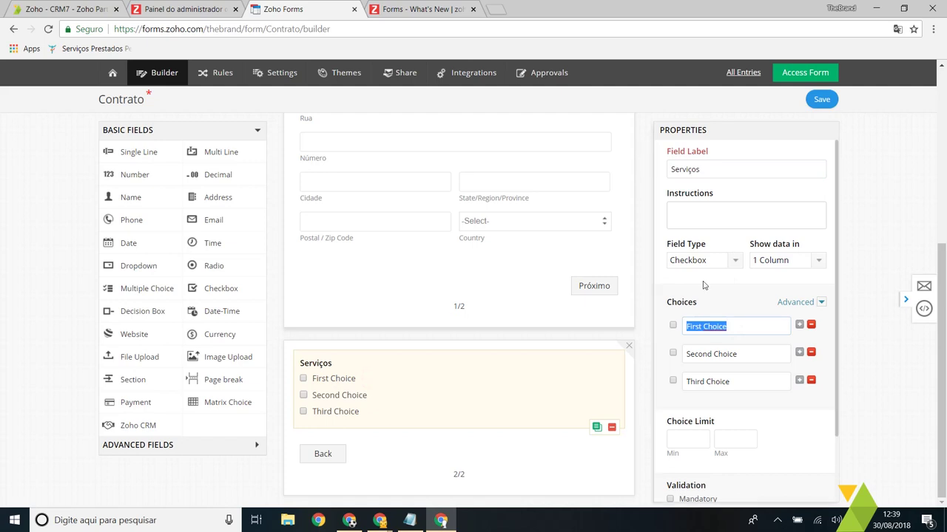
{"action": "type", "text": "Hospedagem"}
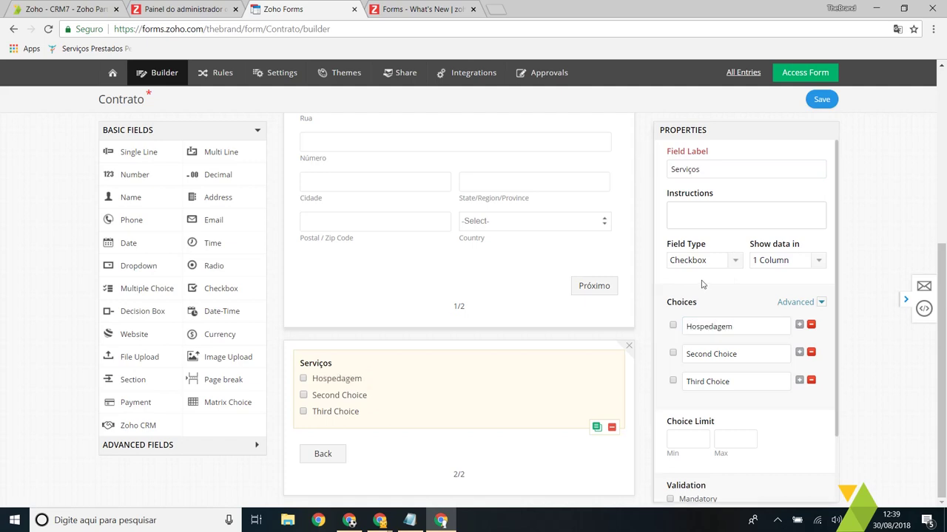
{"action": "left_click", "coordinate": [754, 353]}
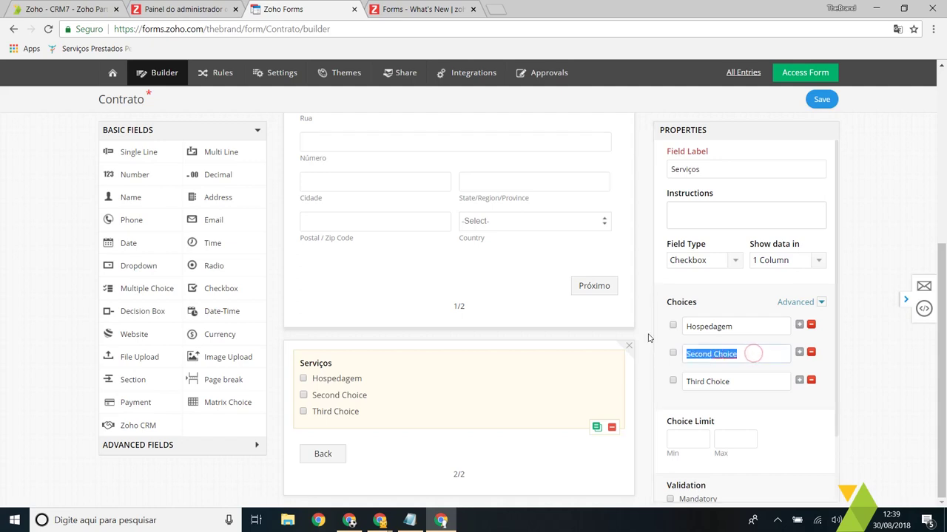
{"action": "type", "text": "Blog"}
{"action": "left_click", "coordinate": [754, 380]}
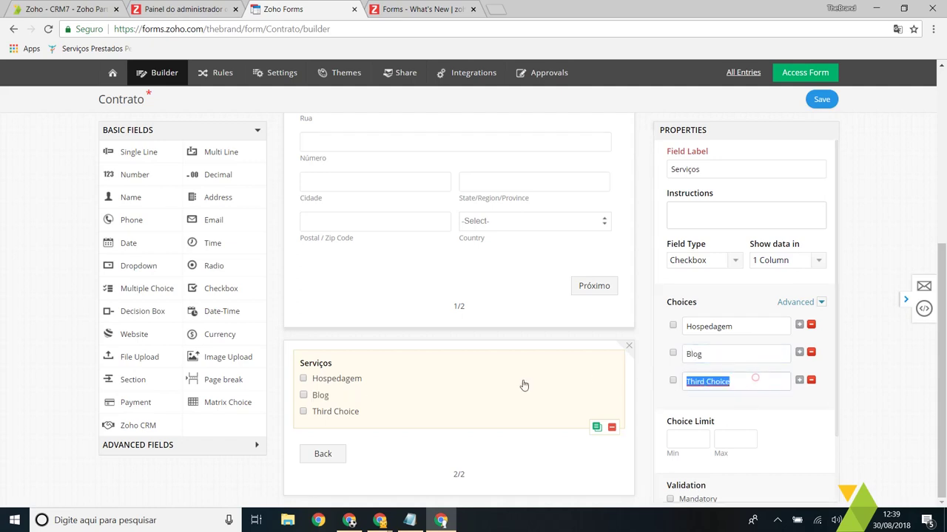
{"action": "type", "text": "Domínio"}
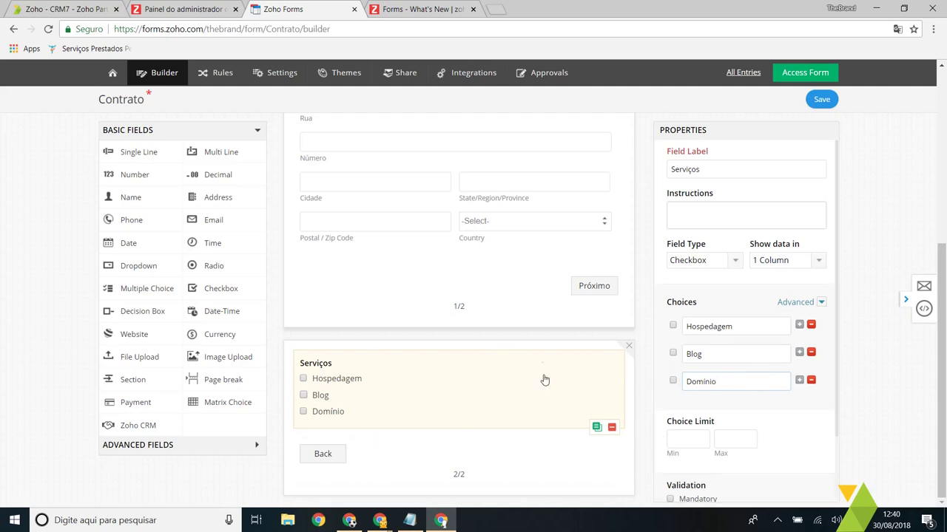
Step: Open the choices' Assign Values dialog, then cancel it without assigning values
{"action": "scroll", "coordinate": [707, 436], "scroll_direction": "down", "scroll_amount": 1}
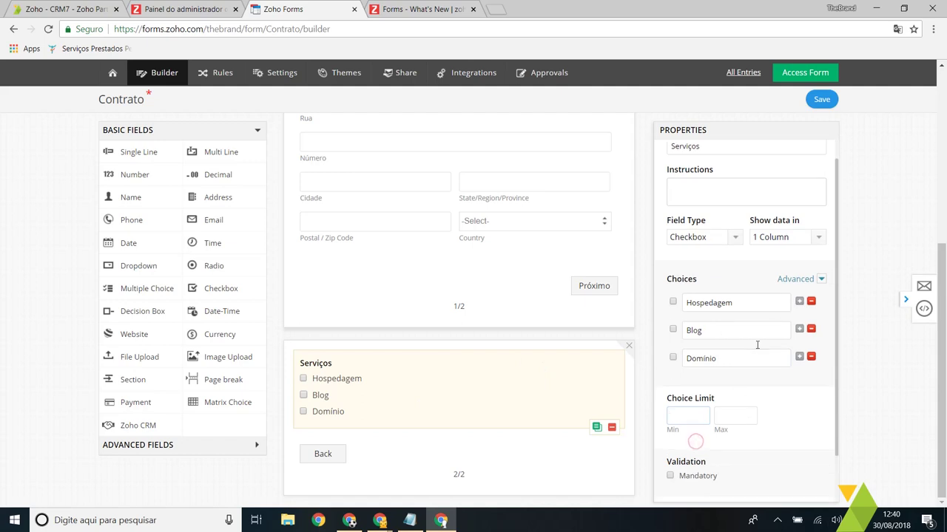
{"action": "left_click", "coordinate": [821, 279]}
{"action": "left_click", "coordinate": [735, 305]}
{"action": "left_click", "coordinate": [821, 279]}
{"action": "left_click", "coordinate": [791, 335]}
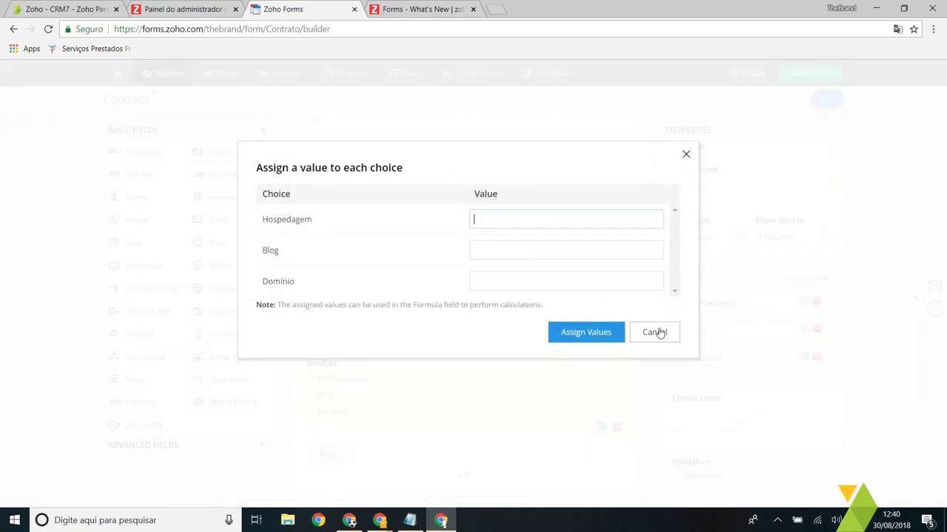
{"action": "left_click", "coordinate": [657, 332]}
{"action": "left_click", "coordinate": [810, 282]}
{"action": "left_click", "coordinate": [811, 283]}
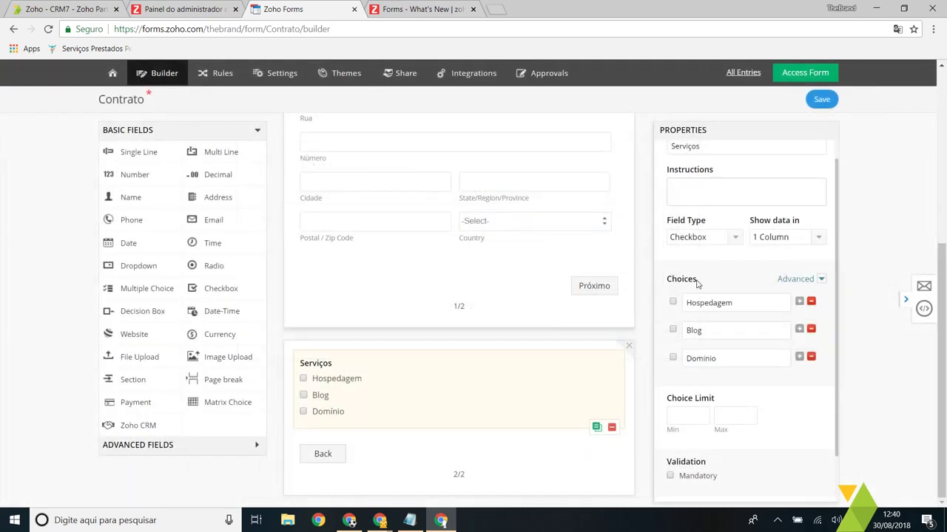
Step: Add a Date field labelled Data de contratação below Serviços on page 2
{"action": "left_click_drag", "start_coordinate": [143, 250], "coordinate": [441, 448]}
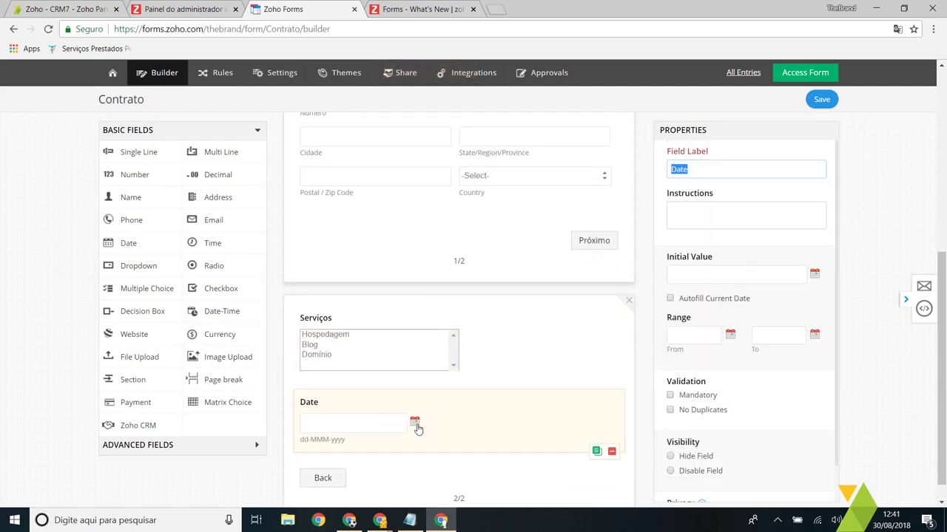
{"action": "left_click", "coordinate": [712, 173]}
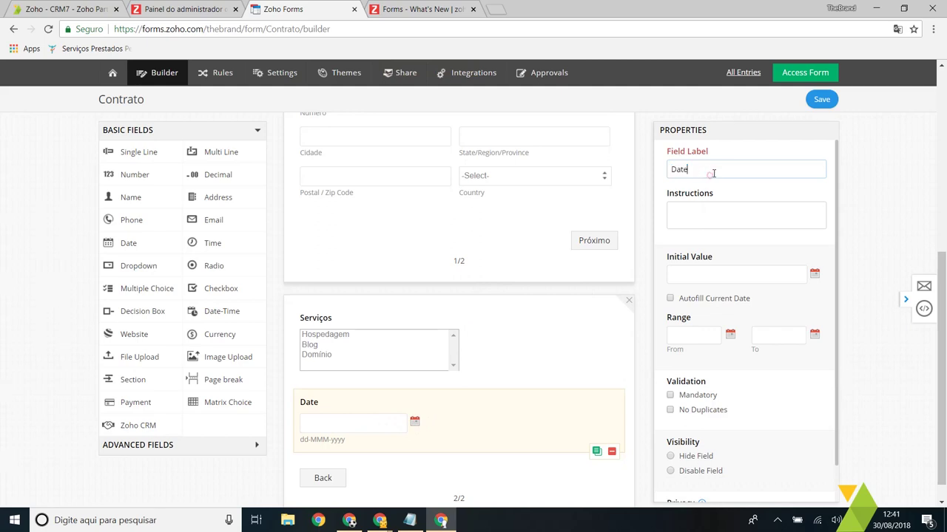
{"action": "double_click", "coordinate": [712, 173]}
{"action": "type", "text": "Data de contratação"}
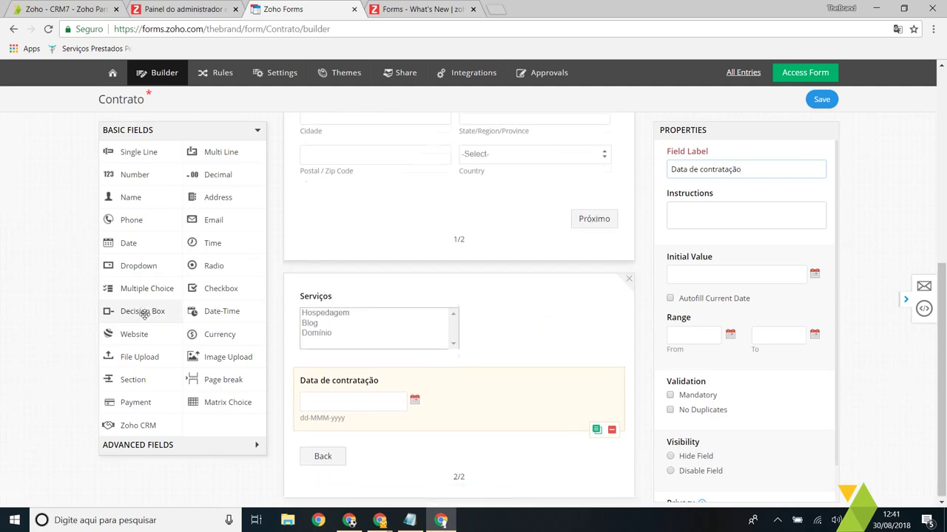
Step: Add an Aceito os termos decision box and insert a page break above it
{"action": "left_click_drag", "start_coordinate": [152, 310], "coordinate": [339, 440]}
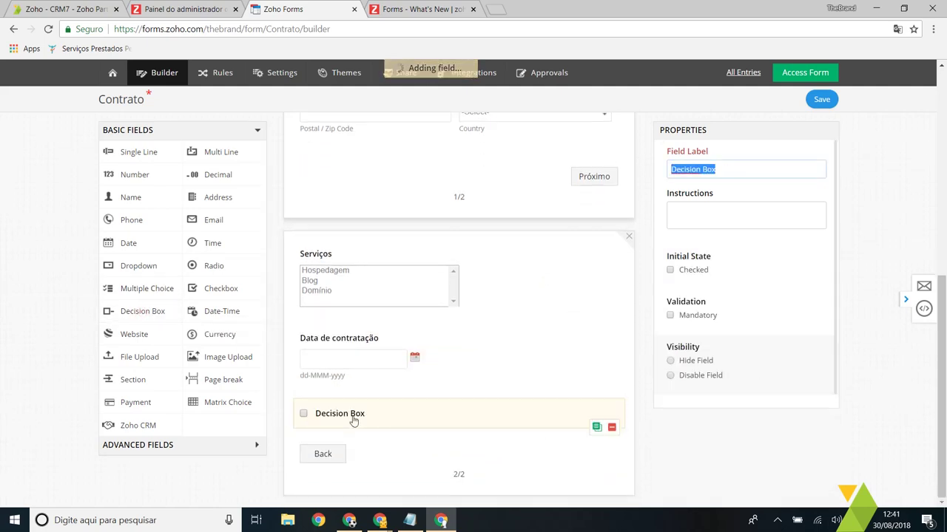
{"action": "type", "text": "Aceito os termos"}
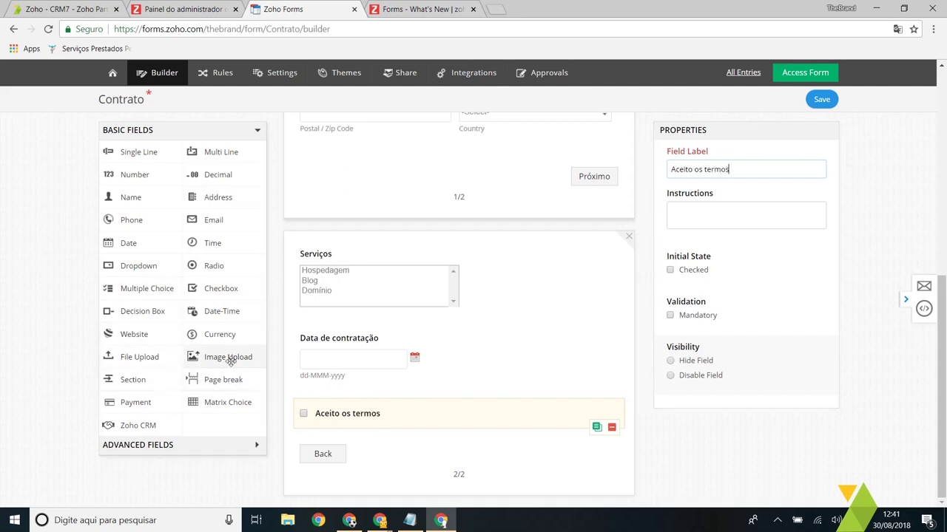
{"action": "scroll", "coordinate": [237, 296], "scroll_direction": "up", "scroll_amount": 1}
{"action": "scroll", "coordinate": [235, 224], "scroll_direction": "down", "scroll_amount": 1}
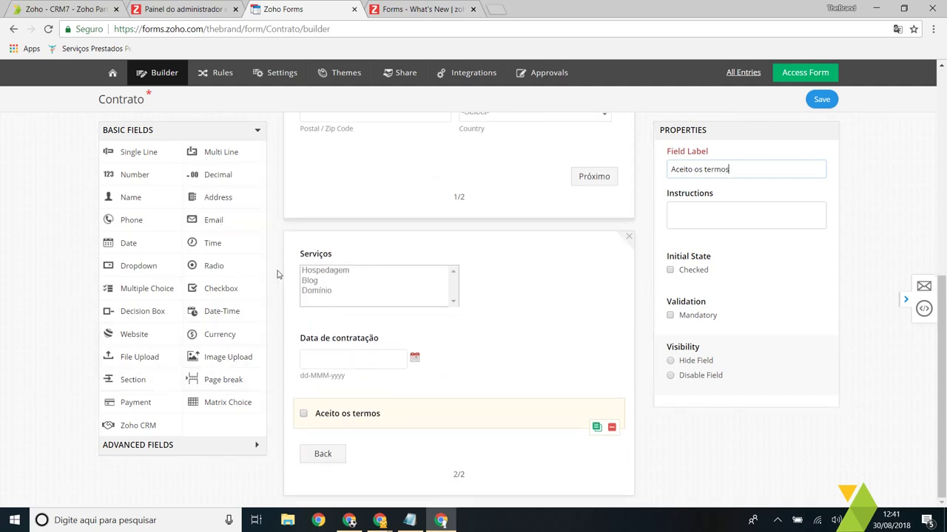
{"action": "left_click_drag", "start_coordinate": [223, 385], "coordinate": [404, 406]}
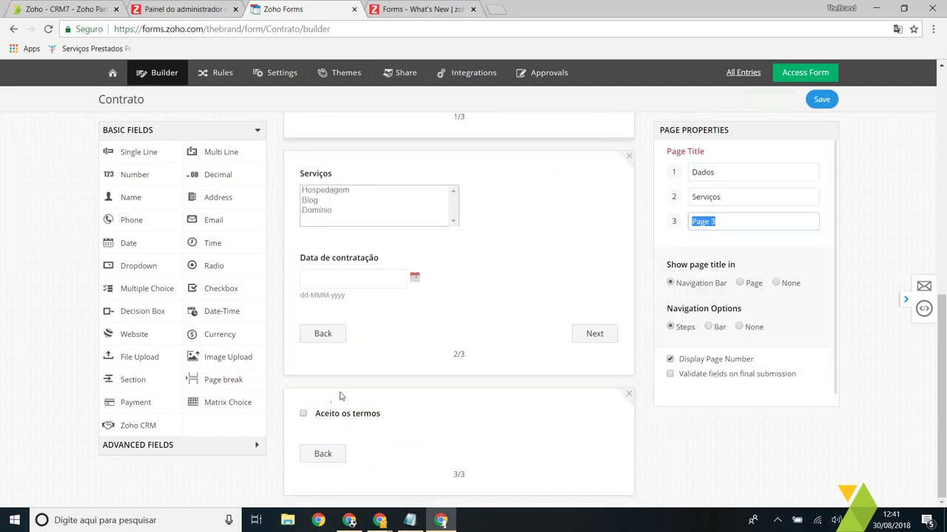
Step: Move Data de contratação above the Serviços checkbox field
{"action": "scroll", "coordinate": [350, 333], "scroll_direction": "up", "scroll_amount": 2}
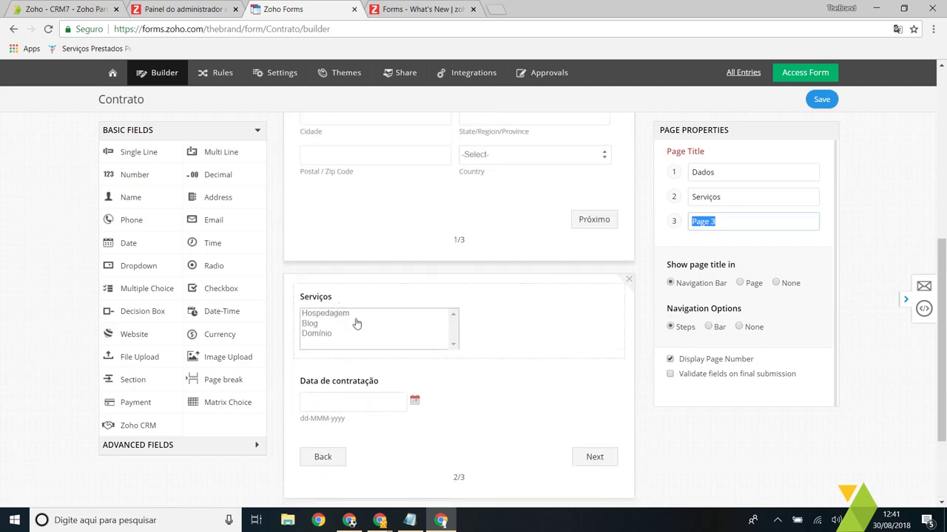
{"action": "left_click_drag", "start_coordinate": [389, 369], "coordinate": [387, 301]}
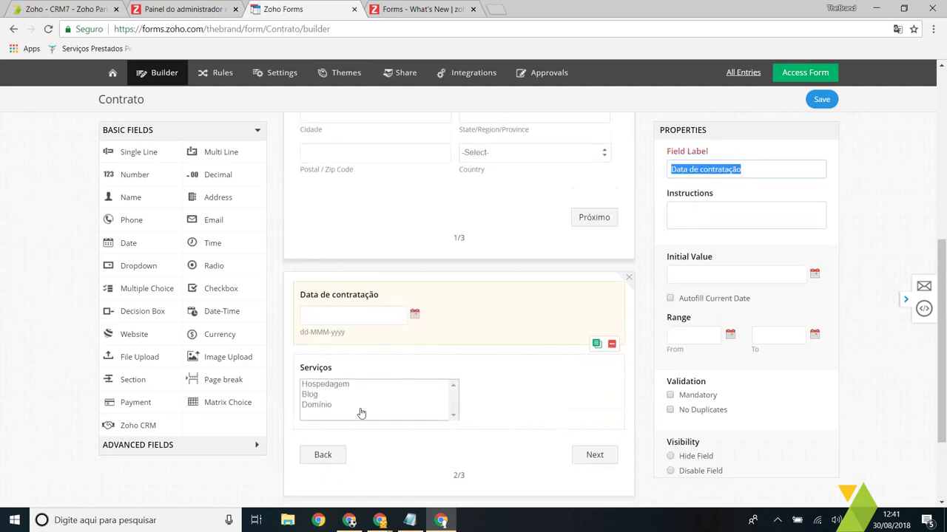
{"action": "scroll", "coordinate": [366, 289], "scroll_direction": "down", "scroll_amount": 2}
{"action": "scroll", "coordinate": [369, 284], "scroll_direction": "up", "scroll_amount": 1}
{"action": "scroll", "coordinate": [363, 277], "scroll_direction": "down", "scroll_amount": 1}
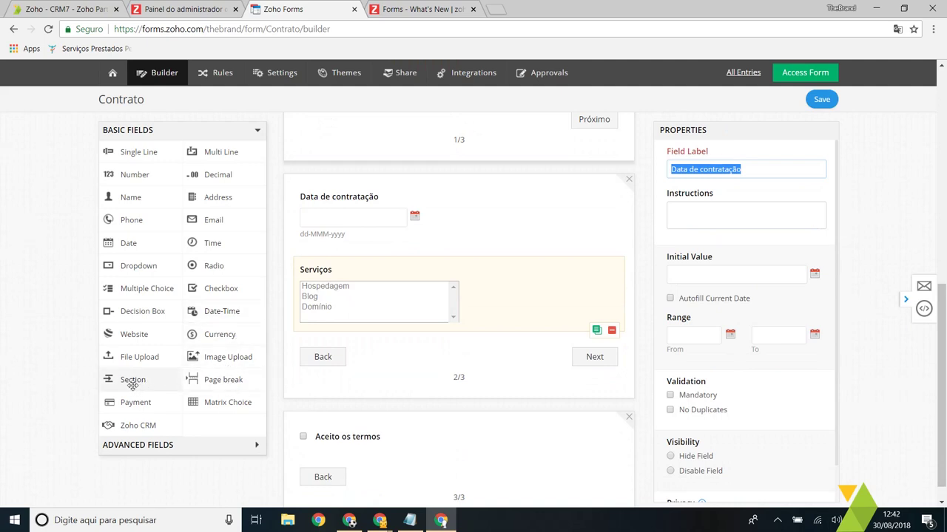
Step: Add a Section heading labelled Serviços at the top of page 2
{"action": "left_click_drag", "start_coordinate": [131, 380], "coordinate": [407, 214]}
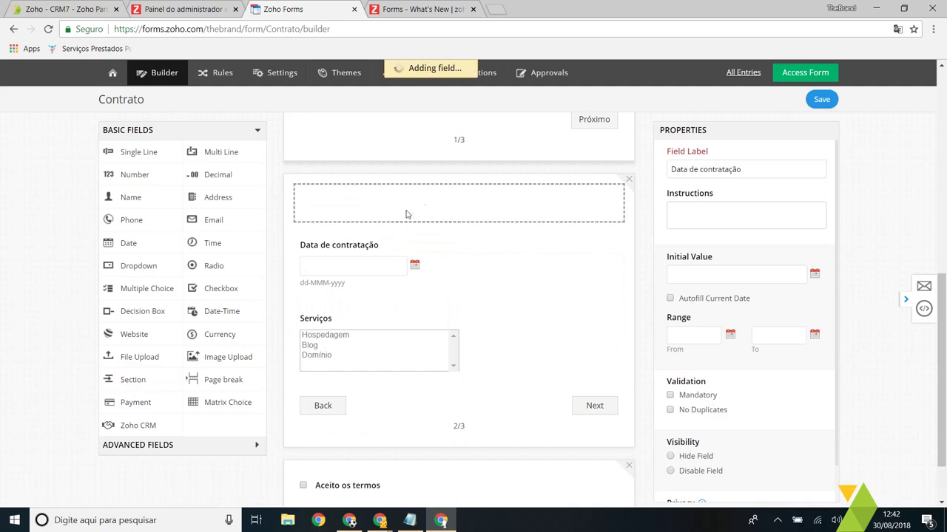
{"action": "type", "text": "Serviços"}
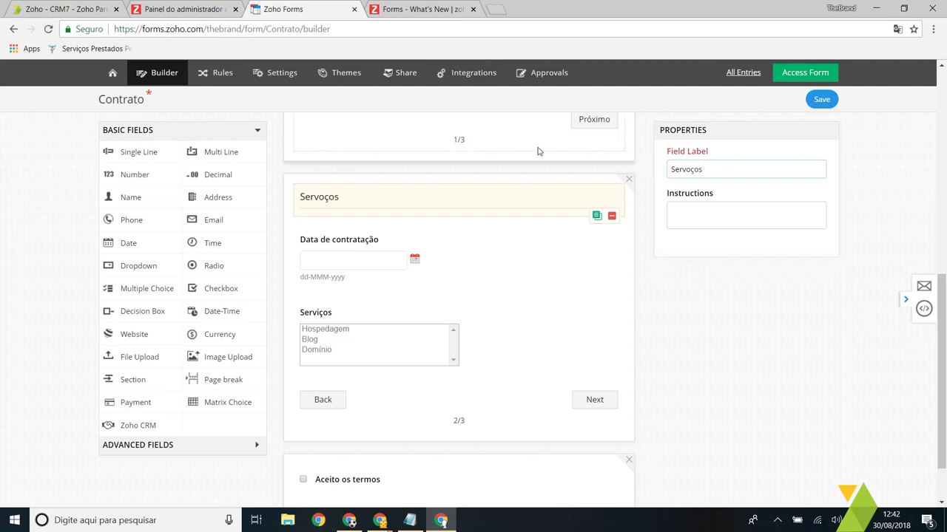
{"action": "key", "text": "ctrl+a"}
{"action": "type", "text": "S"}
{"action": "scroll", "coordinate": [224, 295], "scroll_direction": "down", "scroll_amount": 1}
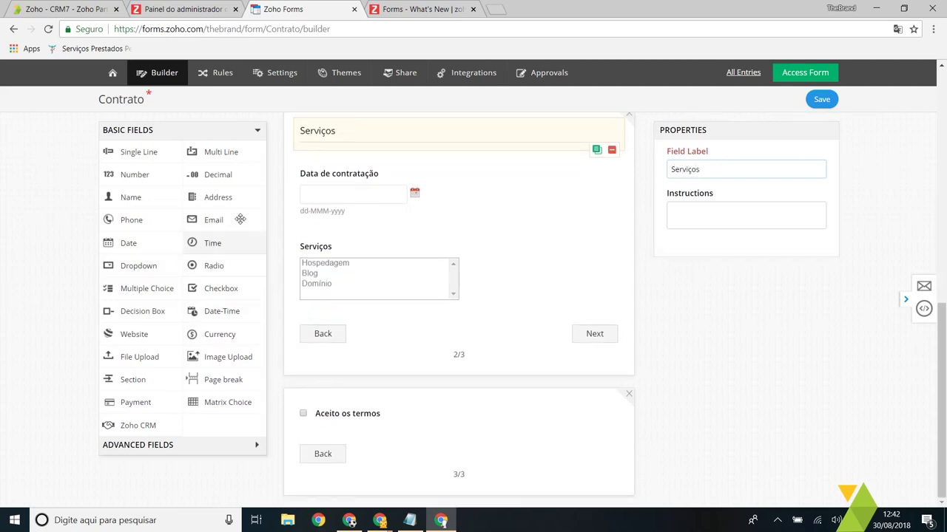
{"action": "scroll", "coordinate": [241, 219], "scroll_direction": "up", "scroll_amount": 5}
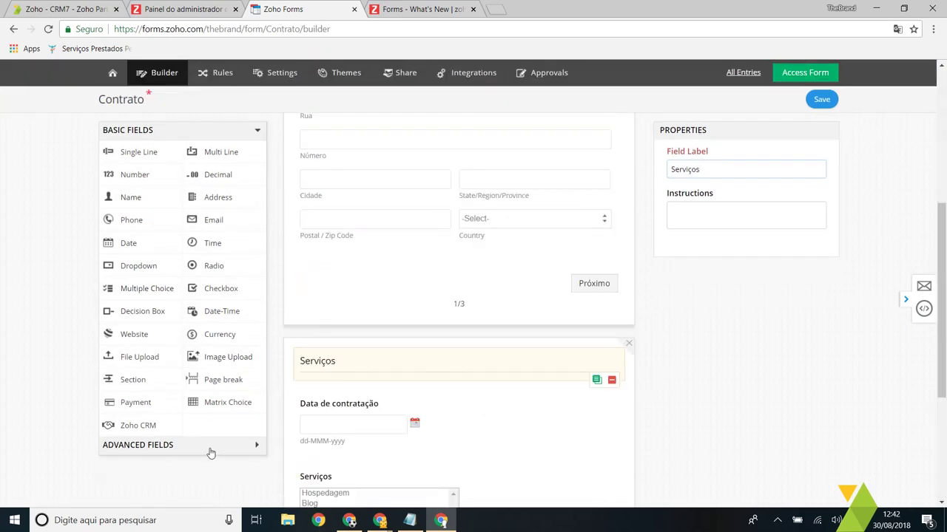
Step: Add a Terms and Conditions field to page 3 above Aceito os termos
{"action": "left_click", "coordinate": [210, 445]}
{"action": "scroll", "coordinate": [353, 307], "scroll_direction": "down", "scroll_amount": 5}
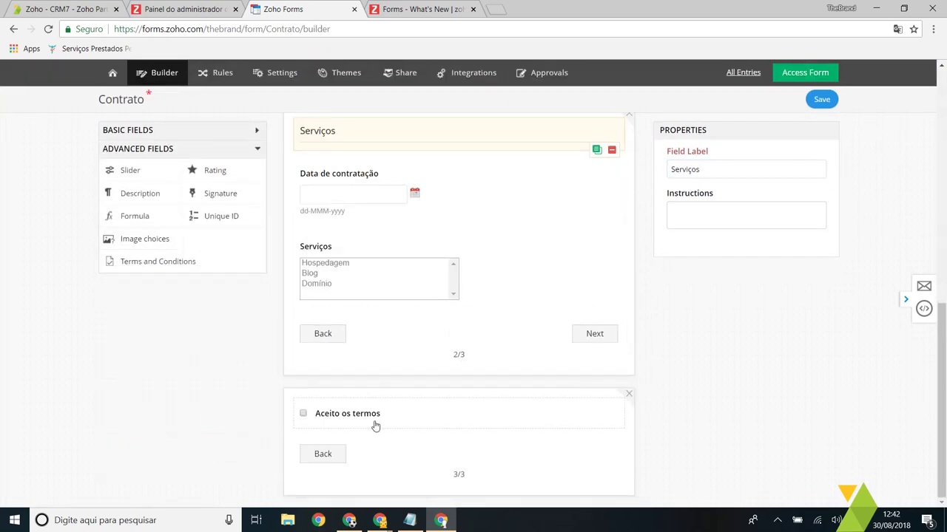
{"action": "left_click_drag", "start_coordinate": [146, 267], "coordinate": [384, 453]}
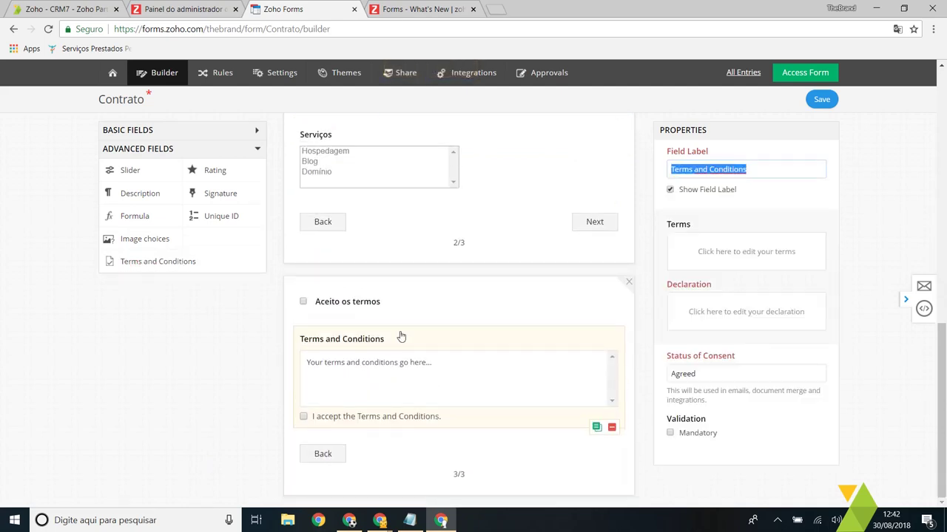
{"action": "left_click_drag", "start_coordinate": [338, 301], "coordinate": [360, 429]}
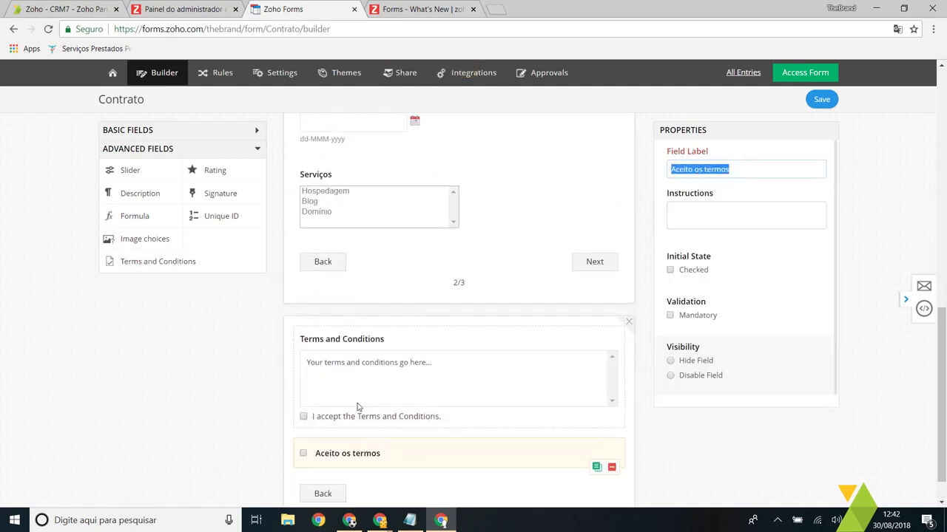
Step: Label the Terms and Conditions field Termos and set its Status of Consent to Assinar
{"action": "left_click", "coordinate": [359, 378]}
{"action": "type", "text": "Termos"}
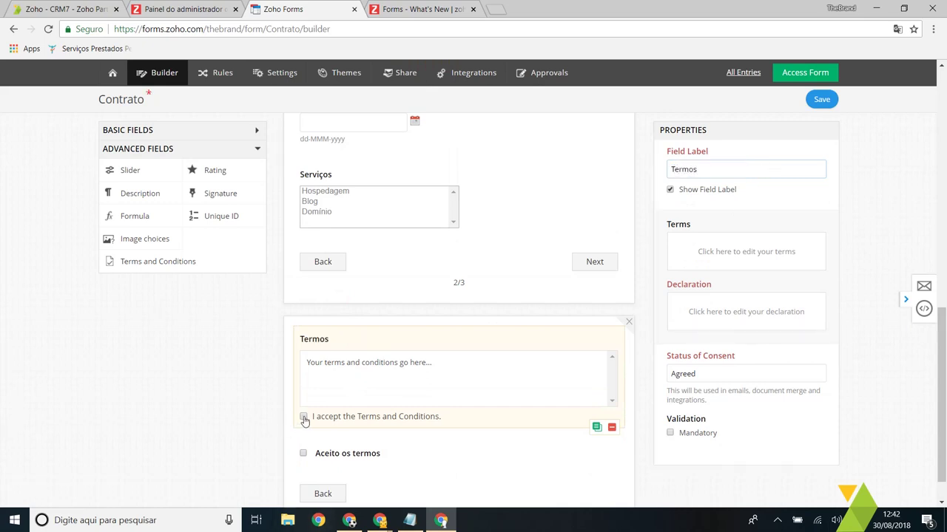
{"action": "left_click", "coordinate": [304, 420]}
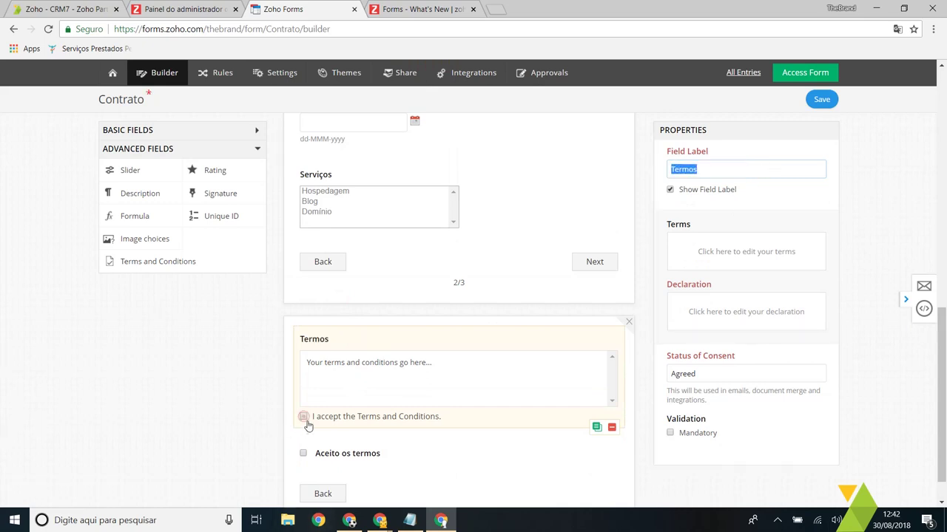
{"action": "left_click", "coordinate": [761, 372]}
{"action": "type", "text": "Assinar"}
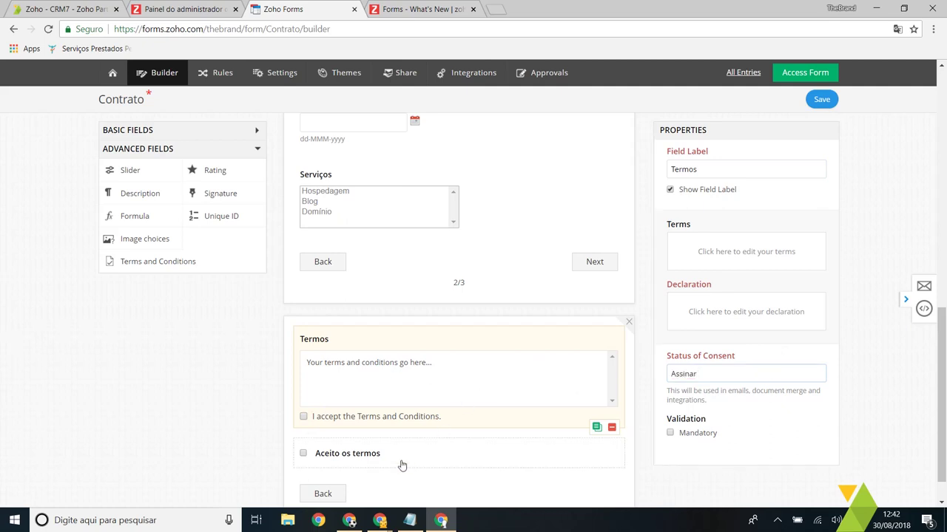
{"action": "scroll", "coordinate": [378, 429], "scroll_direction": "down", "scroll_amount": 1}
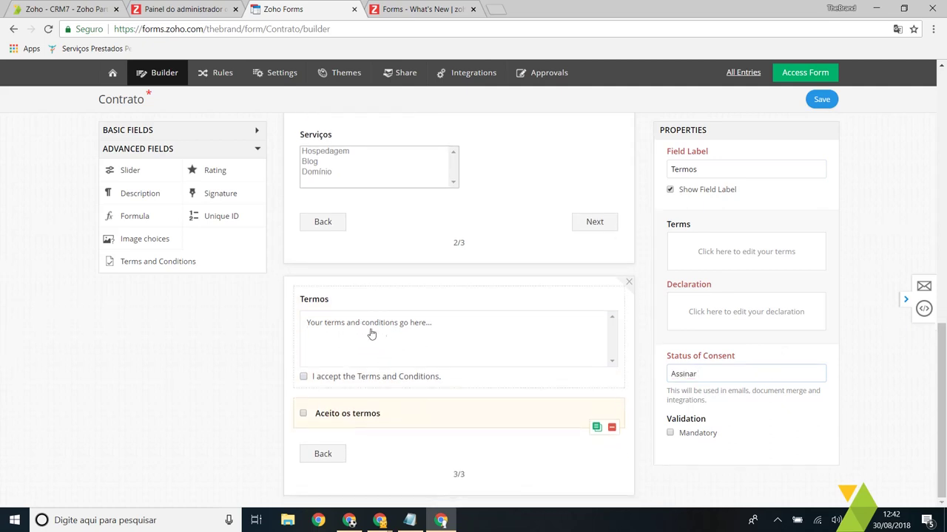
Step: Delete the Aceito os termos checkbox field from page 3
{"action": "left_click", "coordinate": [390, 326]}
{"action": "left_click", "coordinate": [383, 414]}
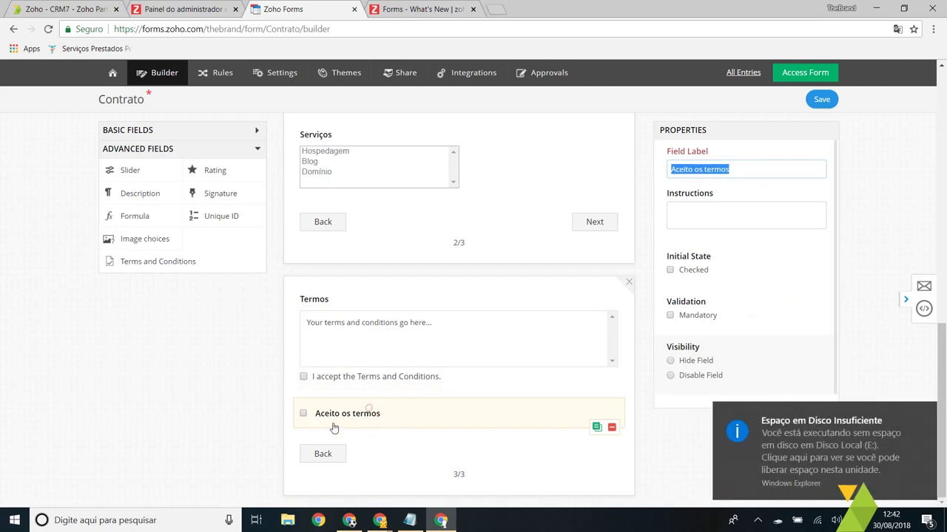
{"action": "left_click", "coordinate": [368, 408]}
{"action": "left_click", "coordinate": [761, 220]}
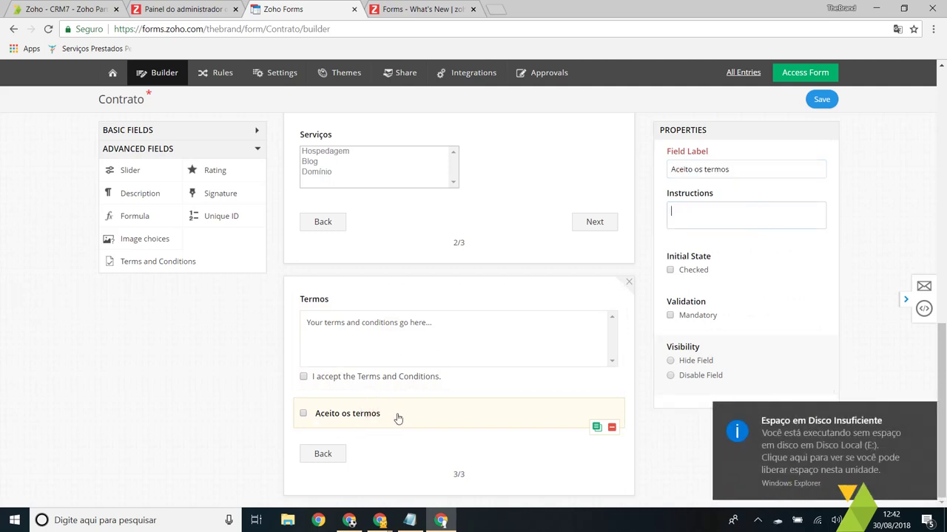
{"action": "left_click", "coordinate": [355, 327]}
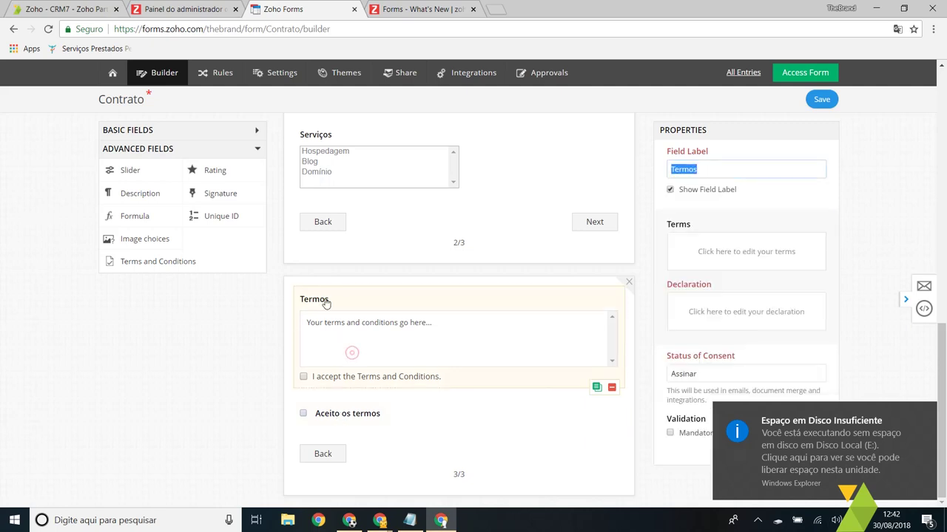
{"action": "left_click", "coordinate": [608, 414]}
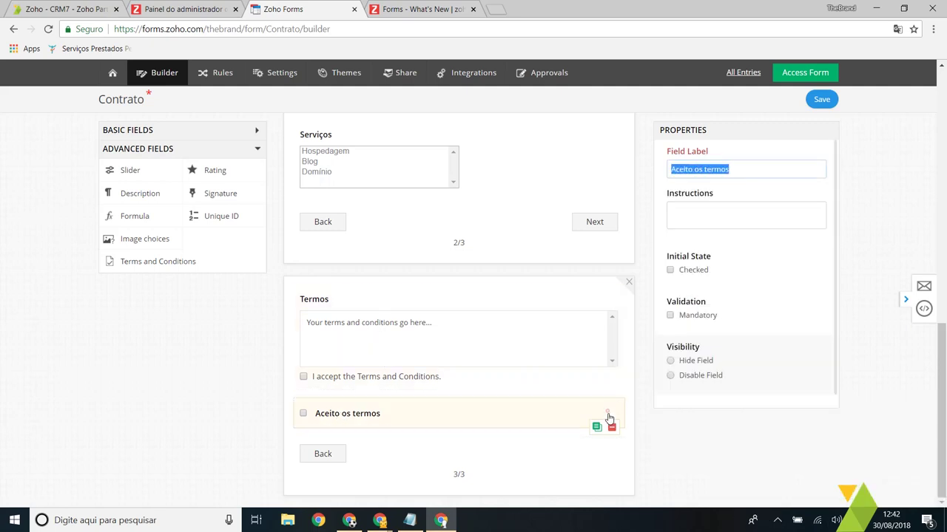
{"action": "left_click", "coordinate": [612, 427]}
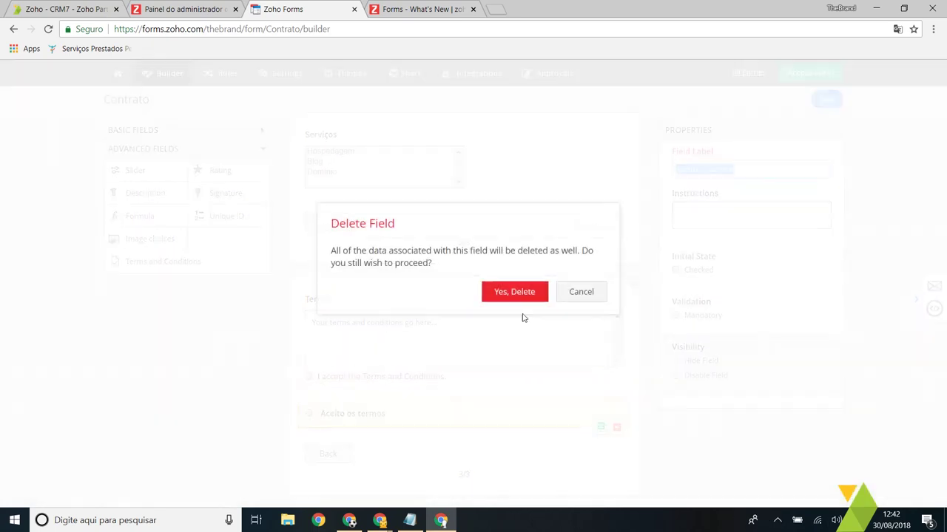
{"action": "left_click", "coordinate": [523, 292]}
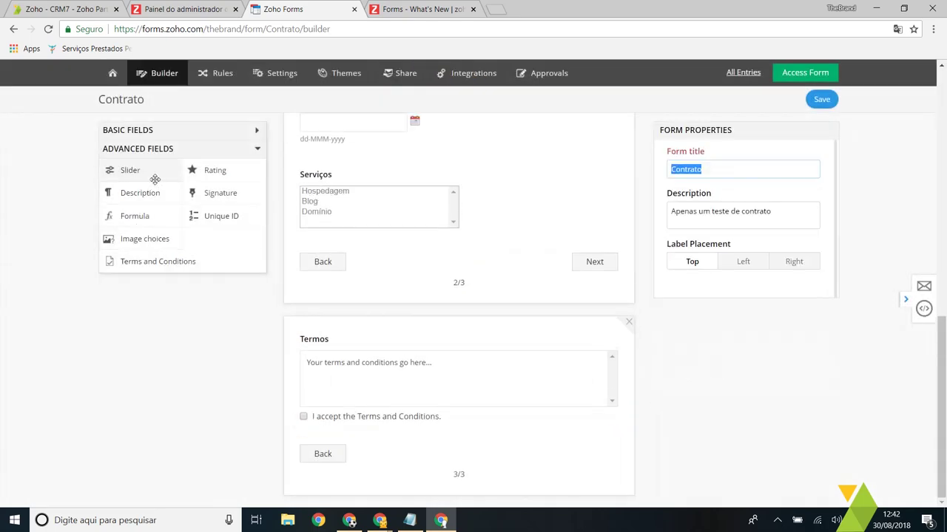
Step: Add a Signature field labelled Assinar to page 3 below Termos
{"action": "mouse_move", "coordinate": [207, 190]}
{"action": "left_mouse_down"}
{"action": "mouse_move", "coordinate": [407, 422]}
{"action": "mouse_move", "coordinate": [428, 415]}
{"action": "left_mouse_up"}
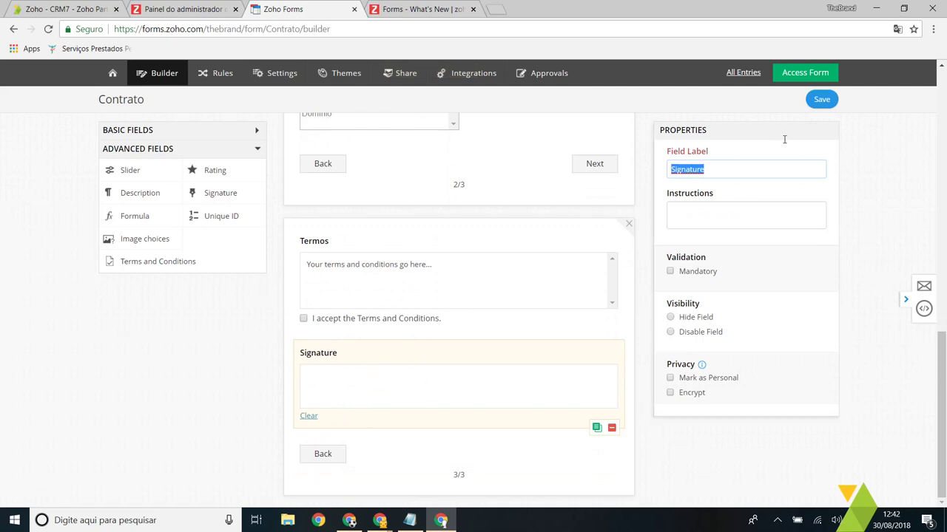
{"action": "type", "text": "Assinar"}
{"action": "left_click", "coordinate": [382, 357]}
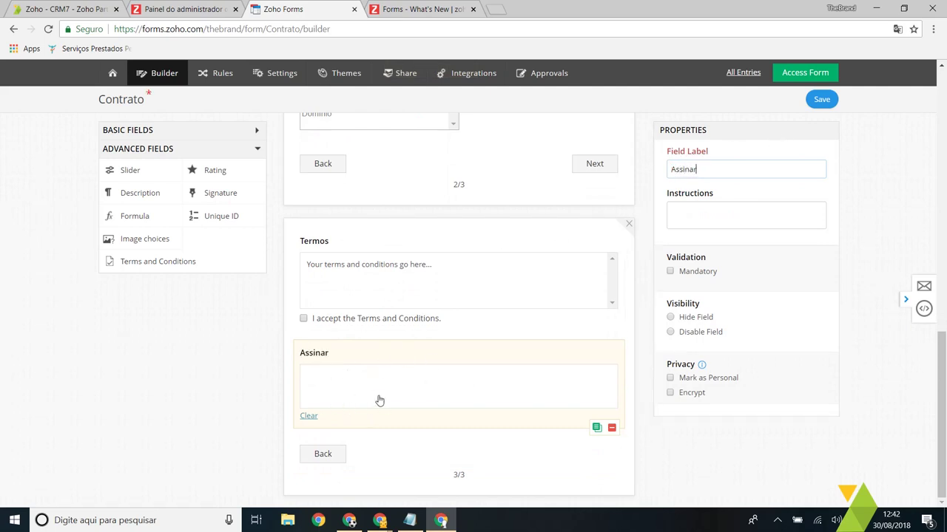
Step: Relabel the page navigation buttons: Previous as Voltar, Next as Próximo
{"action": "left_click", "coordinate": [333, 449]}
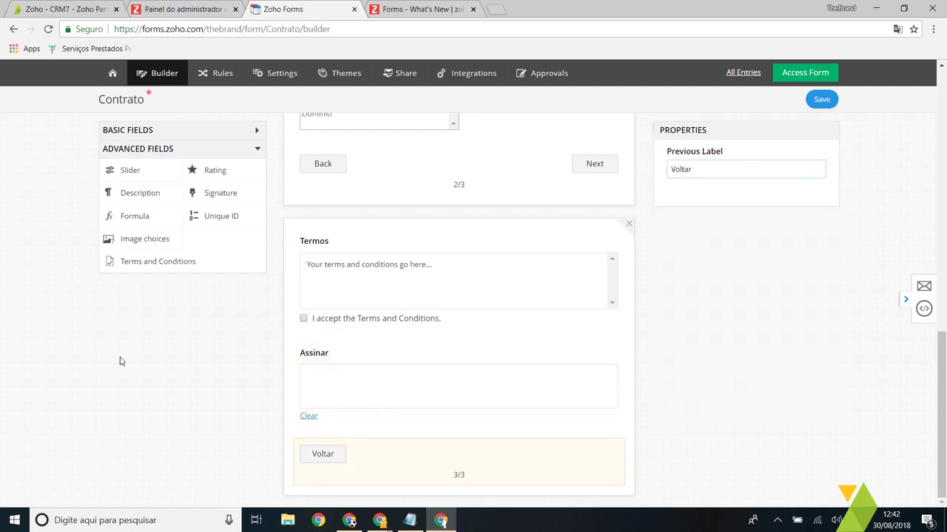
{"action": "scroll", "coordinate": [357, 332], "scroll_direction": "up", "scroll_amount": 2}
{"action": "left_click", "coordinate": [604, 290]}
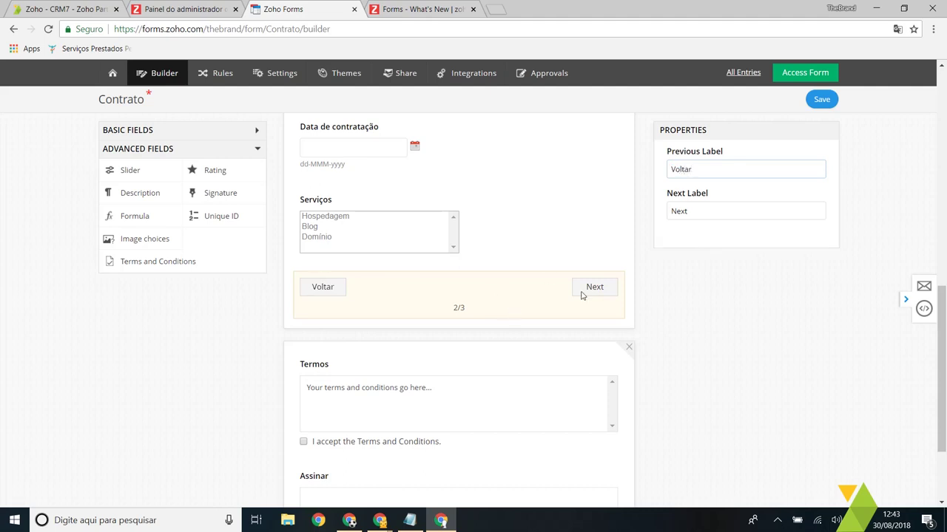
{"action": "left_click", "coordinate": [591, 287]}
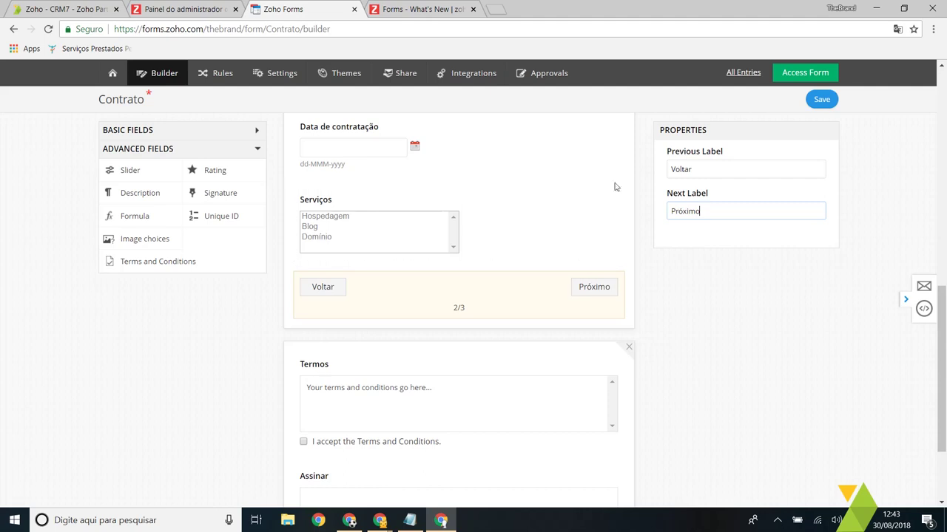
{"action": "scroll", "coordinate": [613, 188], "scroll_direction": "down", "scroll_amount": 2}
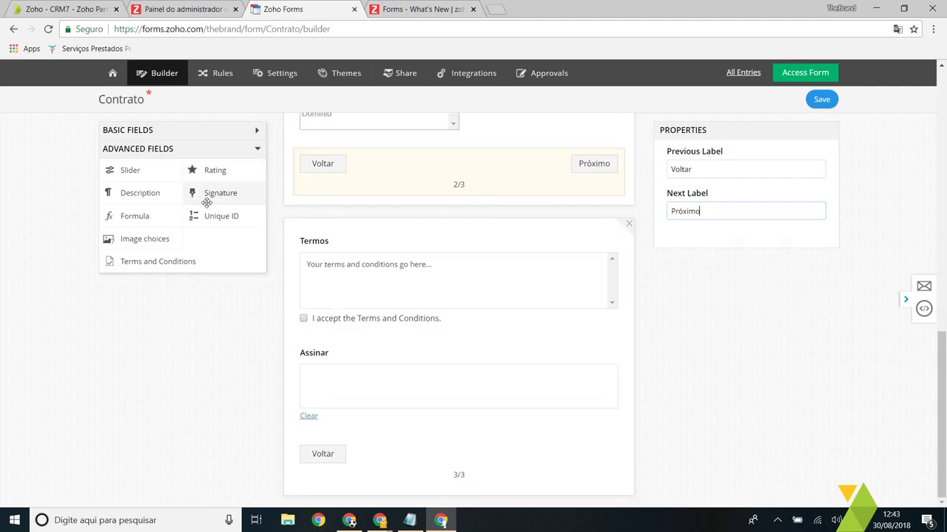
Step: Drop a Slider onto the Serviços page, label it Espaço Hospedagem, and set its range 0–5000
{"action": "mouse_move", "coordinate": [127, 172]}
{"action": "left_mouse_down"}
{"action": "mouse_move", "coordinate": [375, 326]}
{"action": "mouse_move", "coordinate": [376, 313]}
{"action": "mouse_move", "coordinate": [391, 363]}
{"action": "mouse_move", "coordinate": [380, 351]}
{"action": "mouse_move", "coordinate": [380, 259]}
{"action": "mouse_move", "coordinate": [394, 321]}
{"action": "left_mouse_up"}
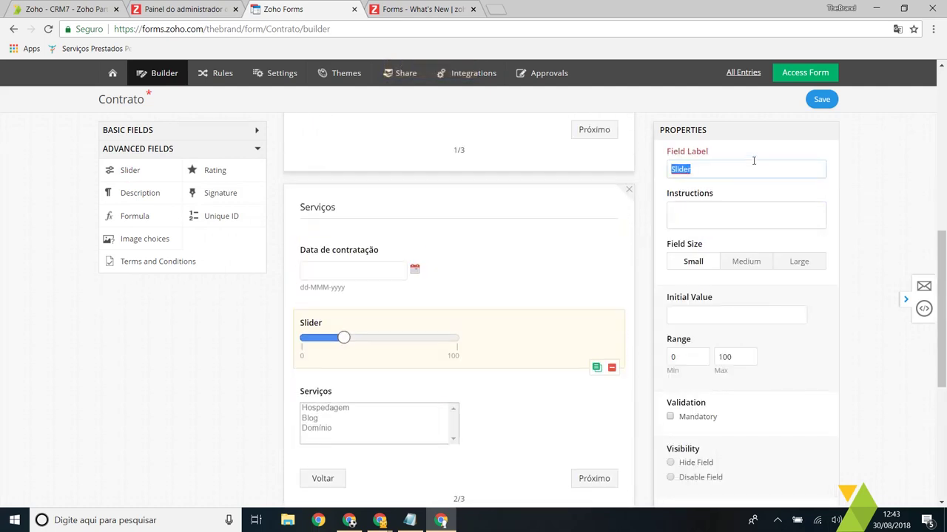
{"action": "type", "text": "Espaço Hospedagem"}
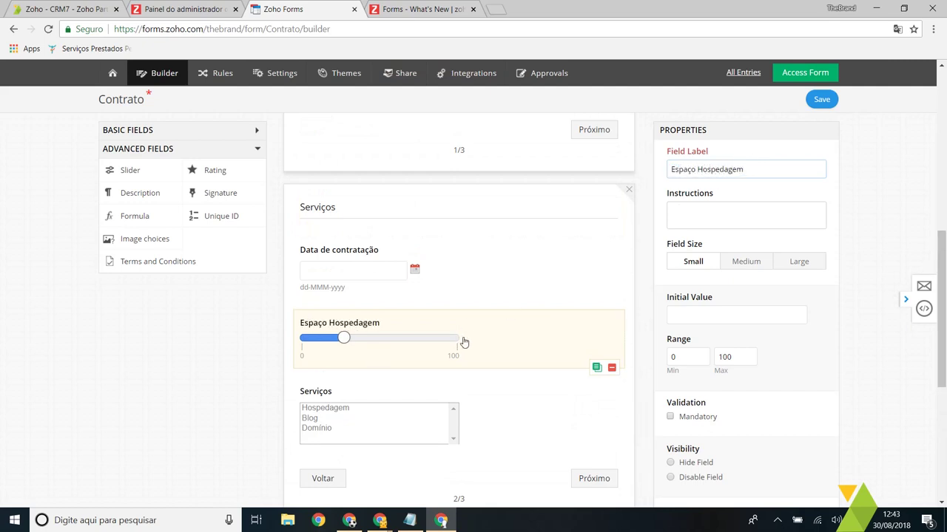
{"action": "left_click", "coordinate": [685, 358]}
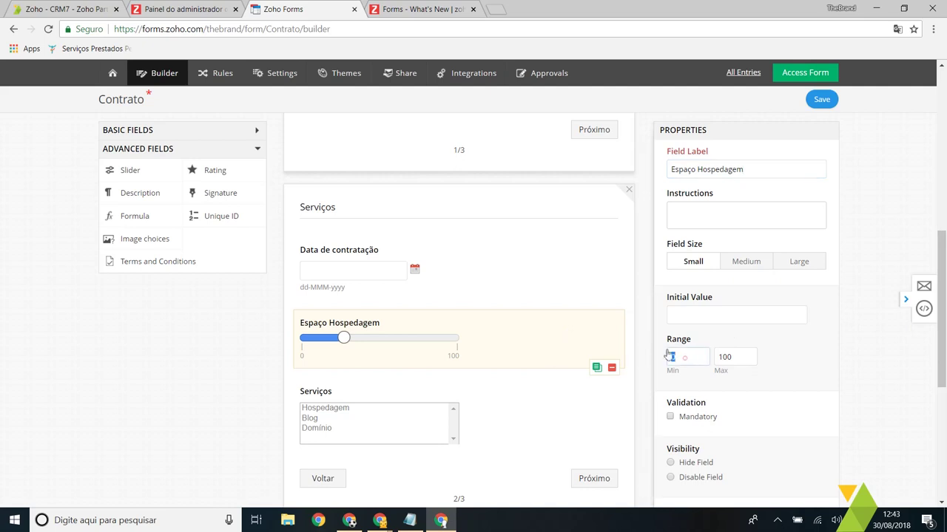
{"action": "left_click", "coordinate": [737, 357]}
{"action": "left_click", "coordinate": [732, 316]}
{"action": "scroll", "coordinate": [587, 334], "scroll_direction": "down", "scroll_amount": 2}
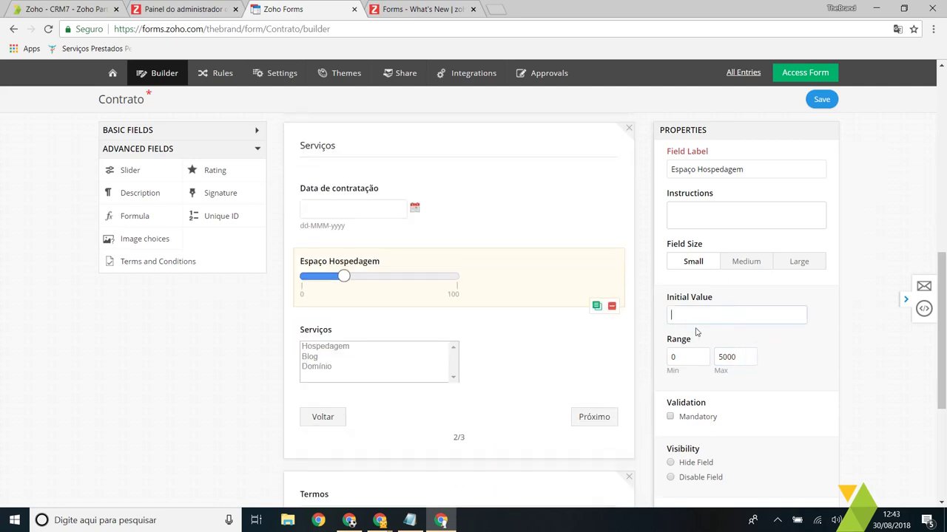
{"action": "scroll", "coordinate": [443, 307], "scroll_direction": "up", "scroll_amount": 2}
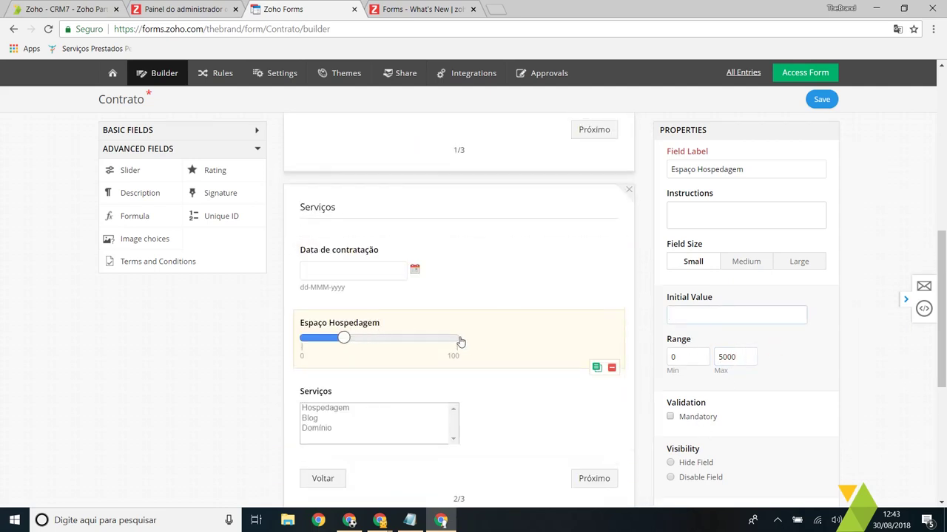
{"action": "scroll", "coordinate": [460, 342], "scroll_direction": "down", "scroll_amount": 2}
{"action": "scroll", "coordinate": [363, 313], "scroll_direction": "down", "scroll_amount": 3}
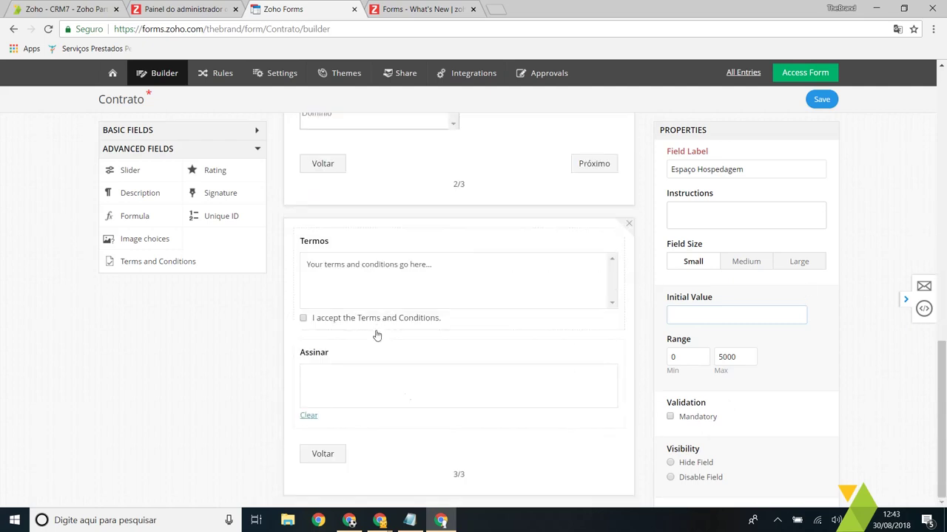
{"action": "scroll", "coordinate": [376, 332], "scroll_direction": "up", "scroll_amount": 10}
{"action": "scroll", "coordinate": [428, 351], "scroll_direction": "up", "scroll_amount": 3}
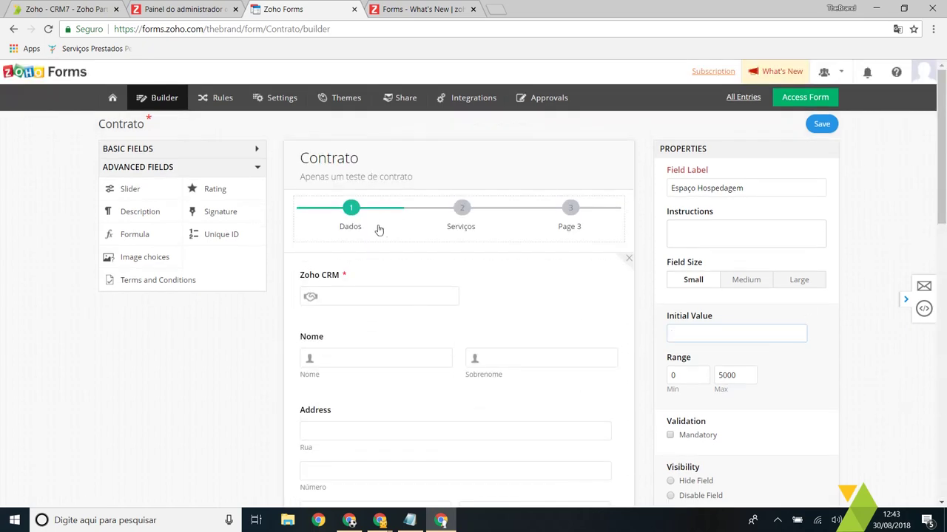
Step: Add an Email field below Zoho CRM on the Dados page
{"action": "left_click", "coordinate": [232, 150]}
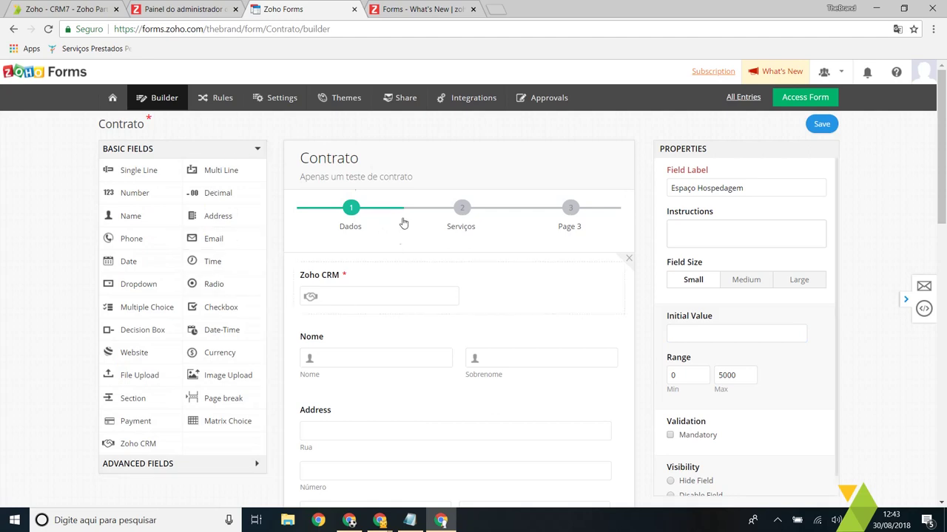
{"action": "scroll", "coordinate": [371, 264], "scroll_direction": "down", "scroll_amount": 4}
{"action": "scroll", "coordinate": [366, 255], "scroll_direction": "up", "scroll_amount": 5}
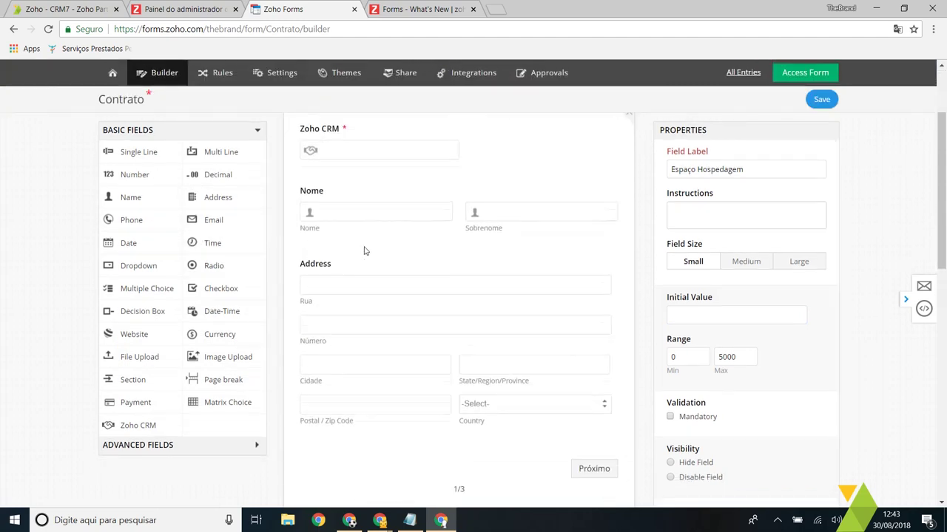
{"action": "left_click_drag", "start_coordinate": [213, 242], "coordinate": [422, 346]}
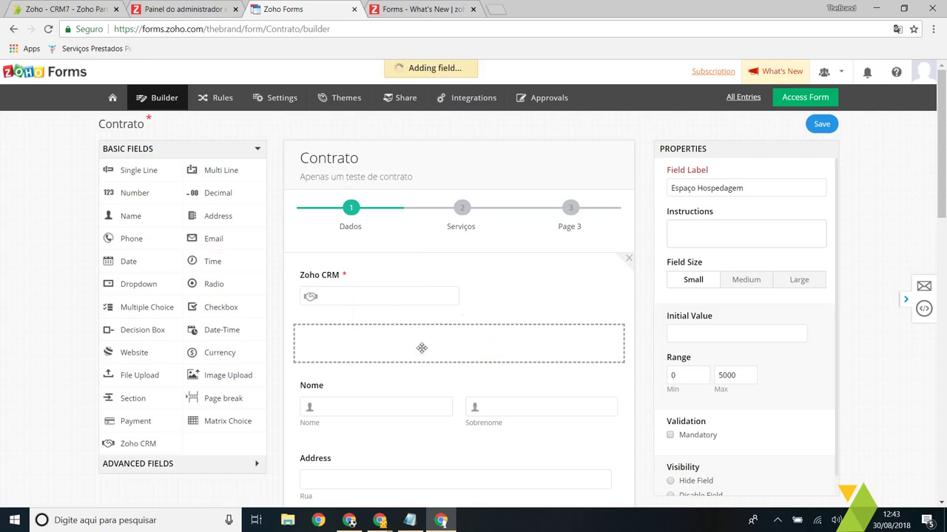
Step: Save the Contrato form
{"action": "scroll", "coordinate": [244, 268], "scroll_direction": "down", "scroll_amount": 1}
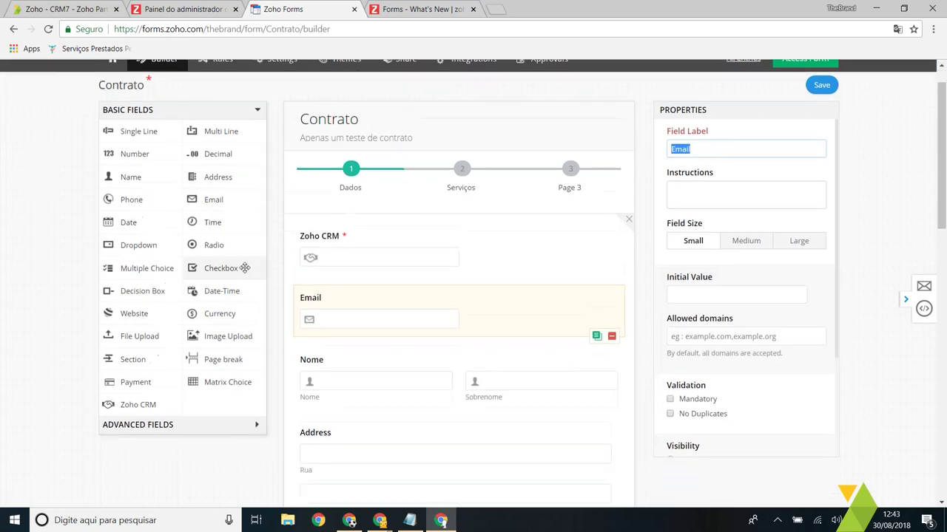
{"action": "scroll", "coordinate": [426, 318], "scroll_direction": "down", "scroll_amount": 5}
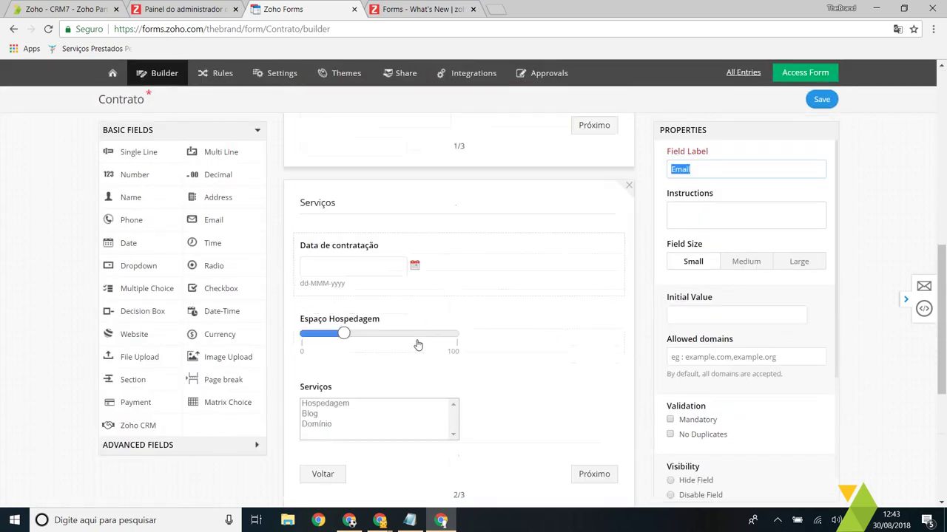
{"action": "scroll", "coordinate": [421, 340], "scroll_direction": "up", "scroll_amount": 6}
{"action": "left_click", "coordinate": [821, 123]}
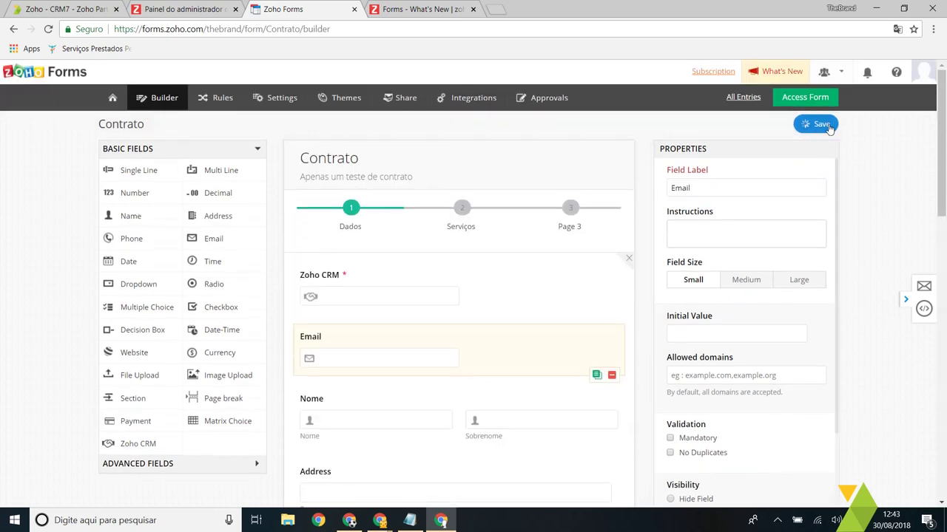
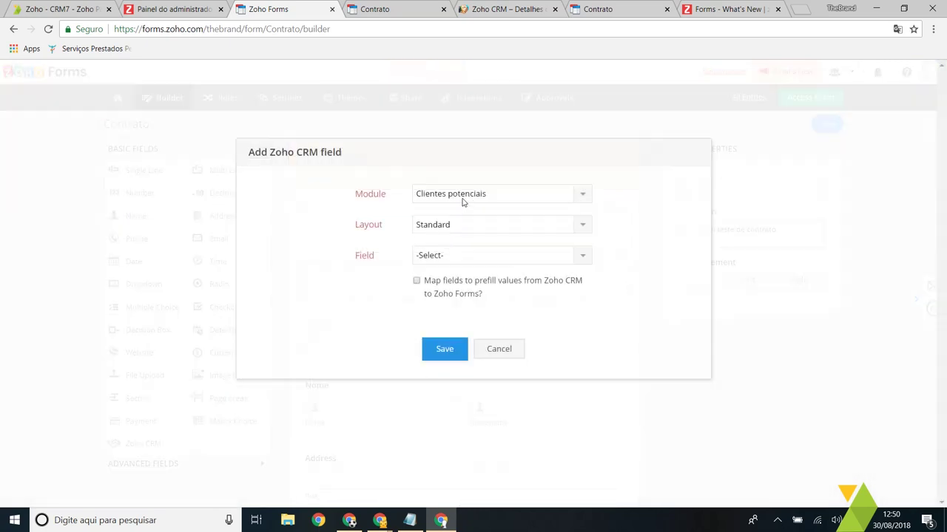
Step: Map the CRM lookup to the Empresa field of Clientes potenciais, Standard layout
{"action": "left_click", "coordinate": [462, 196]}
{"action": "left_click", "coordinate": [477, 226]}
{"action": "left_click", "coordinate": [471, 244]}
{"action": "left_click", "coordinate": [473, 7]}
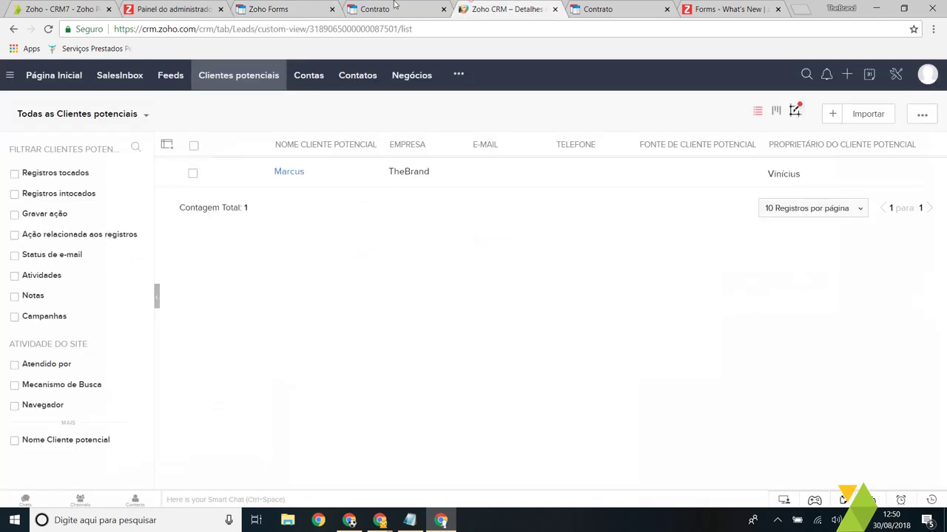
{"action": "left_click_drag", "start_coordinate": [396, 5], "coordinate": [391, 7]}
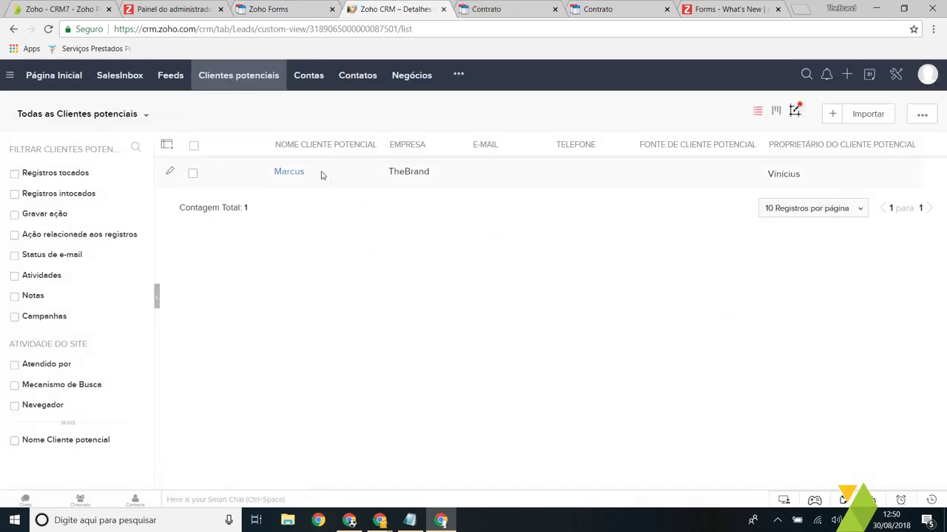
{"action": "left_click", "coordinate": [297, 6]}
{"action": "left_click", "coordinate": [461, 225]}
{"action": "left_click", "coordinate": [458, 241]}
{"action": "left_click", "coordinate": [452, 255]}
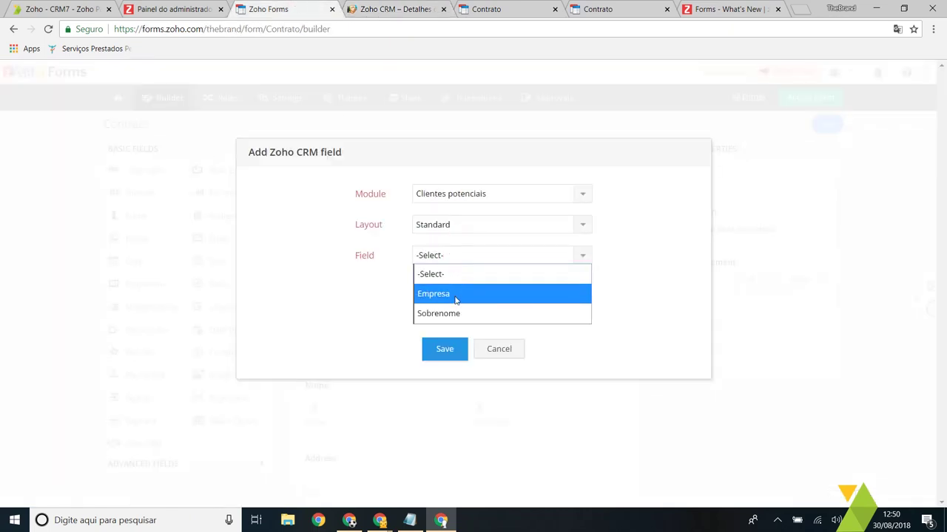
{"action": "left_click", "coordinate": [454, 293]}
Step: Add the lookup labelled 'Selecione a Empresa', save the form and open the live form
{"action": "left_click", "coordinate": [392, 9]}
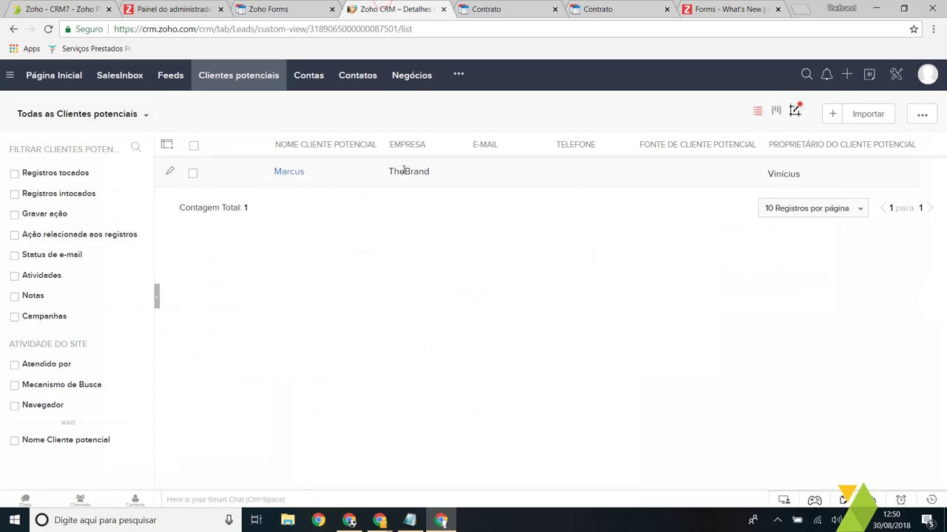
{"action": "left_click_drag", "start_coordinate": [426, 156], "coordinate": [392, 157]}
{"action": "key", "text": "ctrl+shift+Tab"}
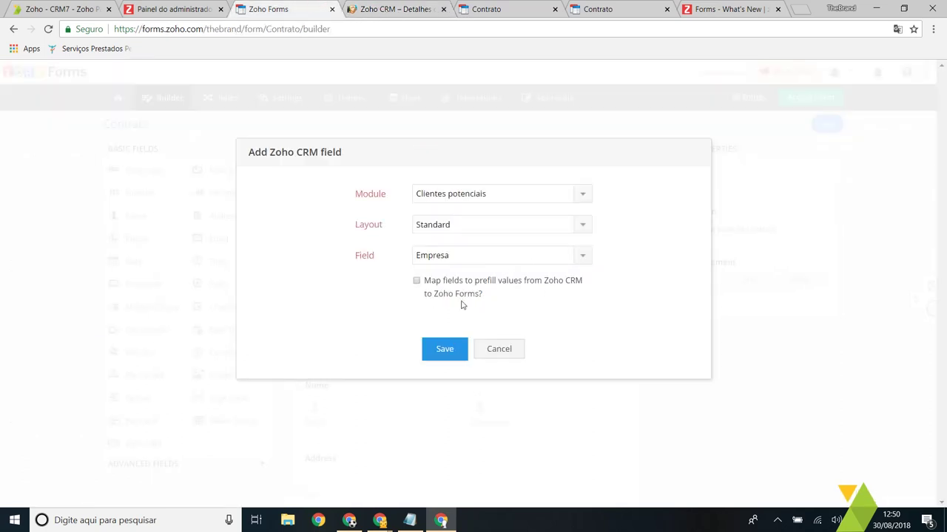
{"action": "left_click", "coordinate": [444, 348]}
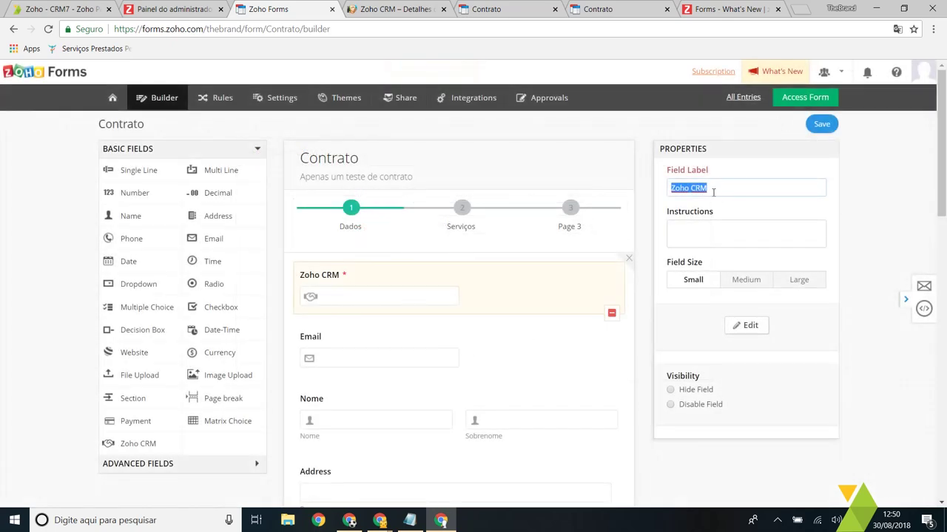
{"action": "type", "text": "Selecione"}
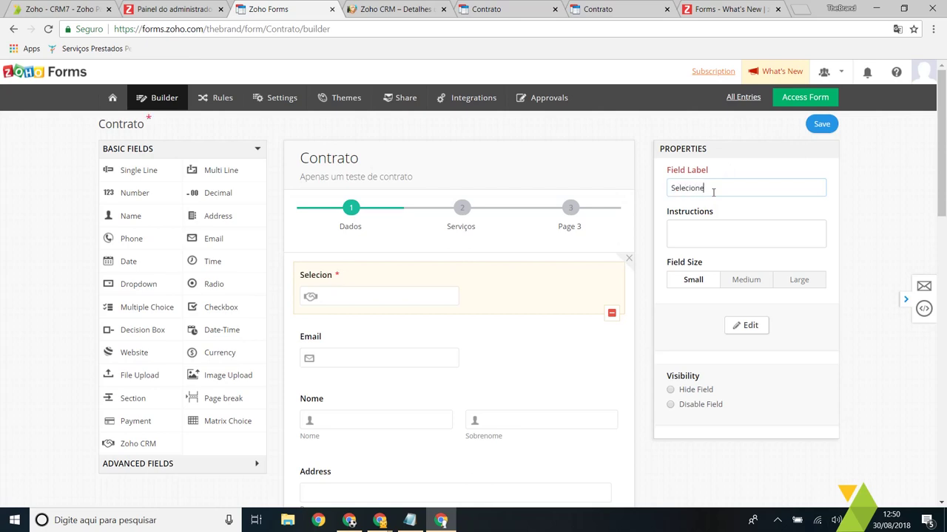
{"action": "type", "text": " a Empresa"}
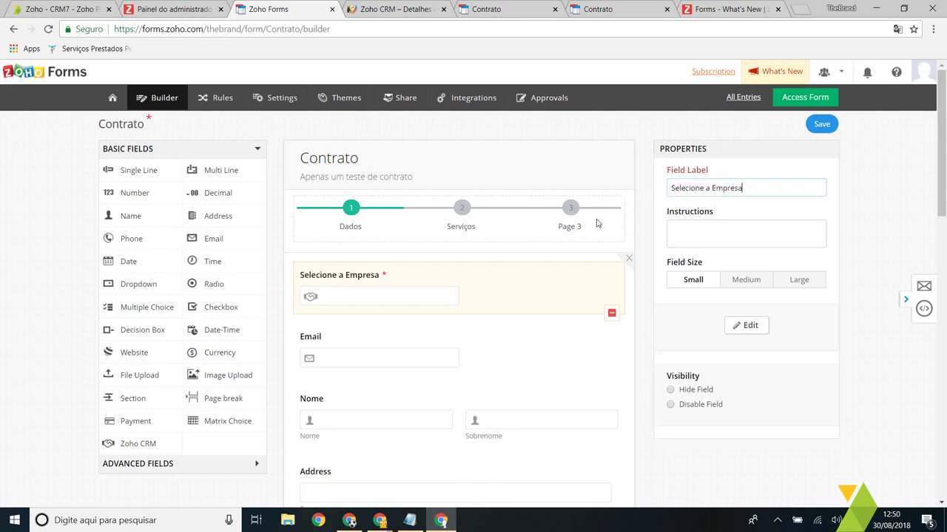
{"action": "left_click", "coordinate": [820, 123]}
{"action": "left_click", "coordinate": [814, 103]}
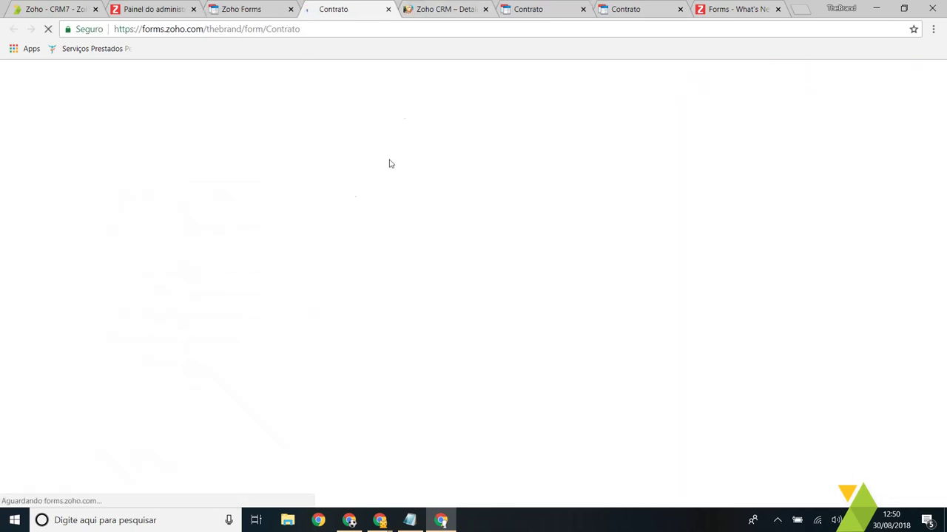
{"action": "left_click", "coordinate": [425, 9]}
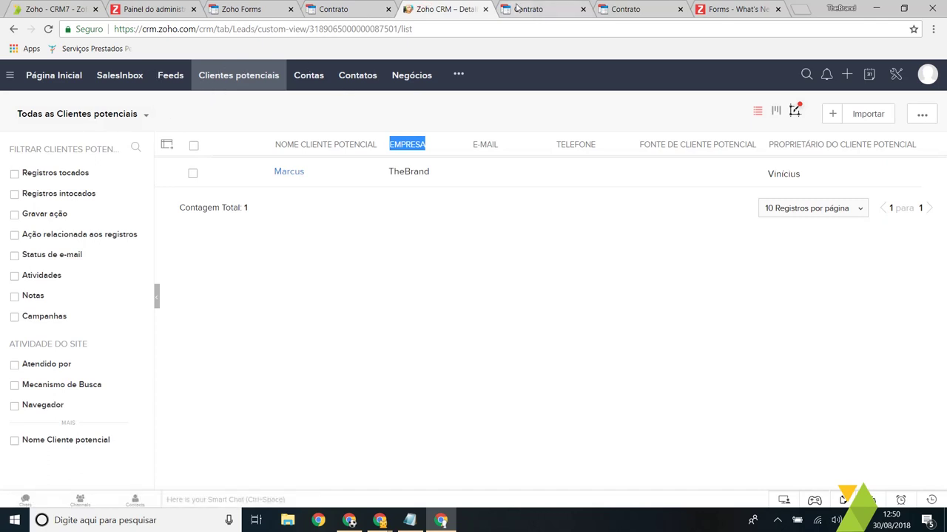
Step: Search 'th' in the Selecione a Empresa lookup and choose TheBrand
{"action": "left_click", "coordinate": [336, 9]}
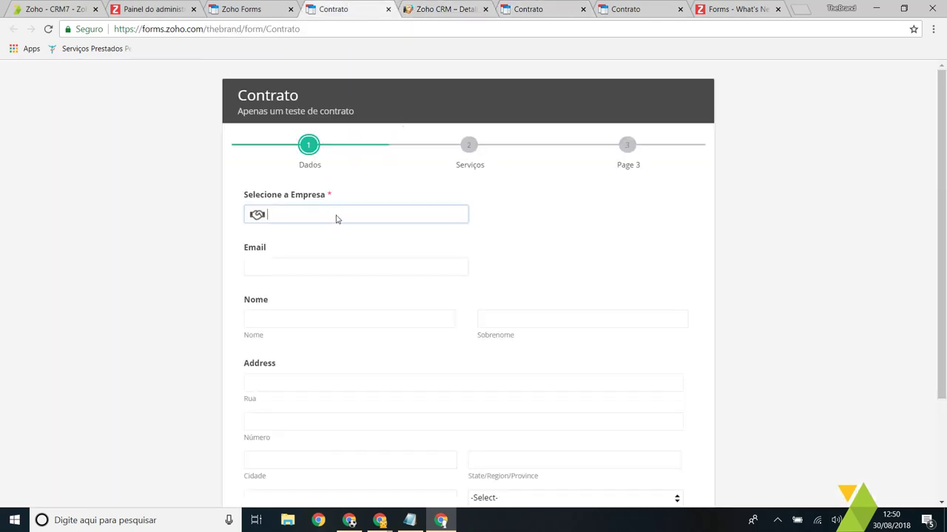
{"action": "left_click", "coordinate": [264, 216]}
{"action": "left_click", "coordinate": [456, 215]}
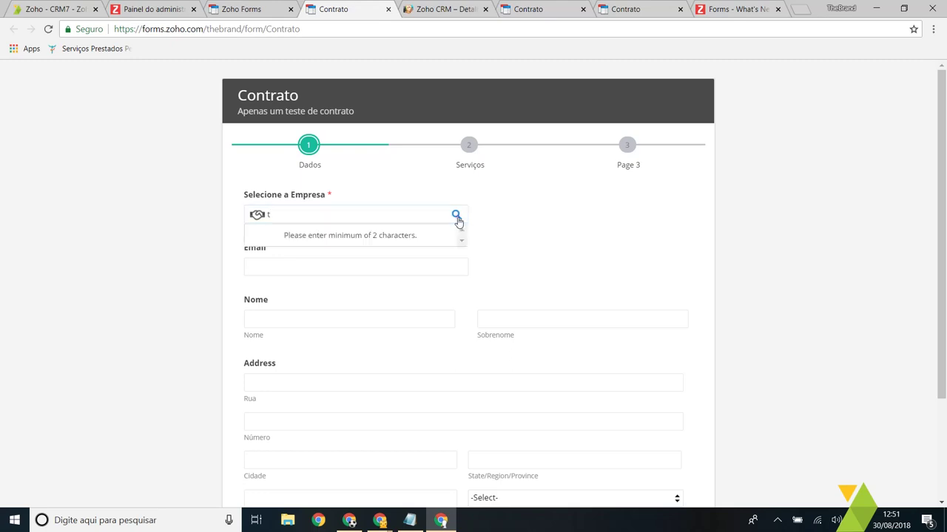
{"action": "type", "text": "the"}
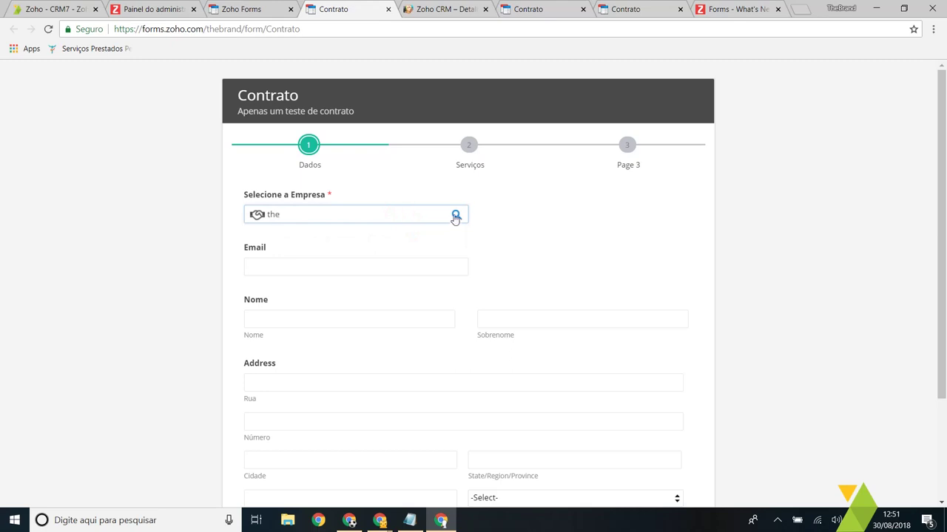
{"action": "left_click", "coordinate": [455, 215]}
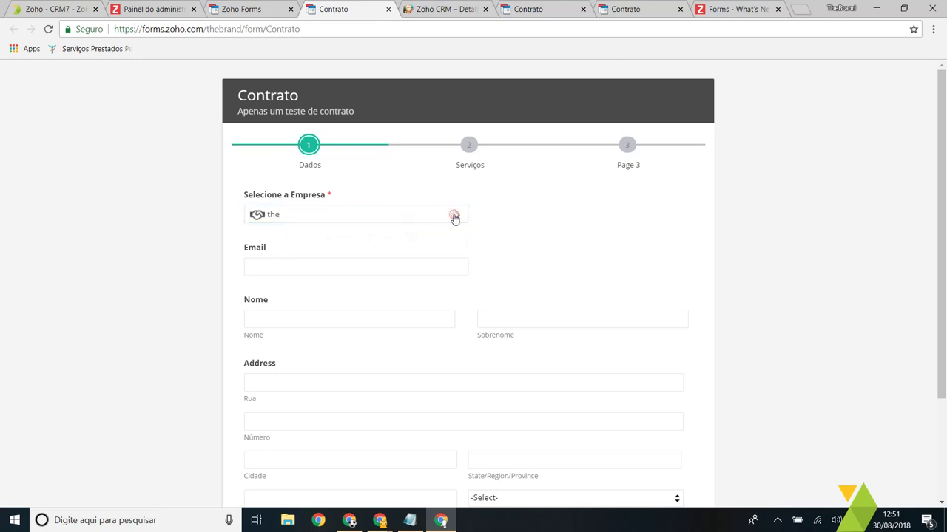
{"action": "left_click", "coordinate": [307, 236]}
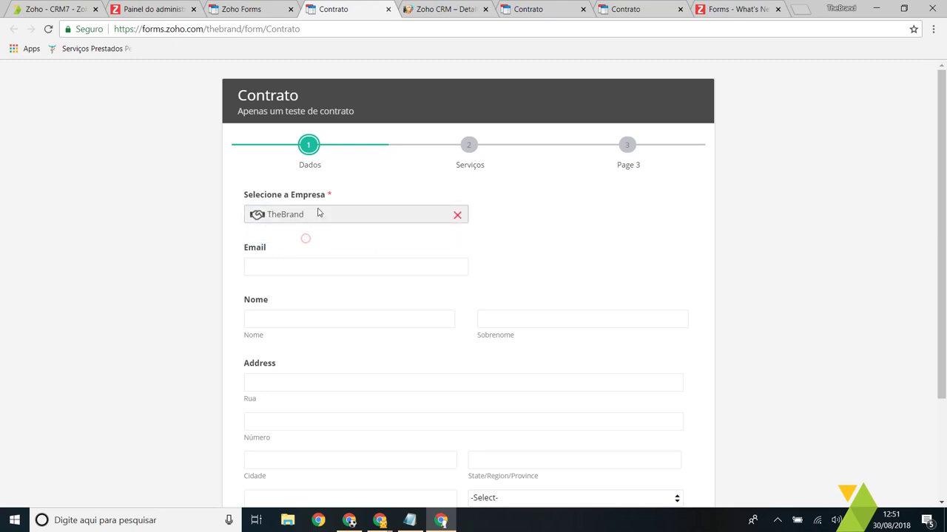
{"action": "left_click", "coordinate": [407, 9]}
{"action": "left_click", "coordinate": [374, 8]}
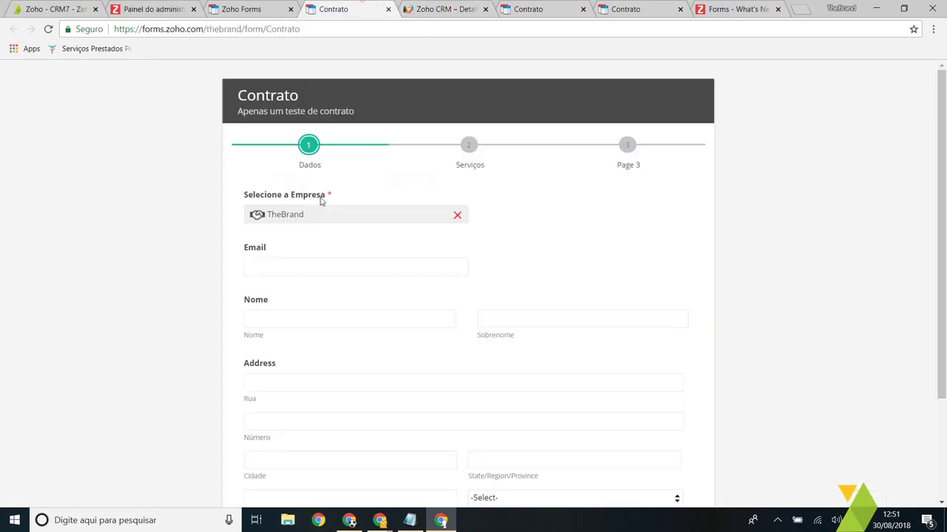
Step: Fill in the contact's e-mail, first name and surname, then advance to the Serviços page
{"action": "scroll", "coordinate": [310, 222], "scroll_direction": "down", "scroll_amount": 1}
{"action": "left_click", "coordinate": [316, 201]}
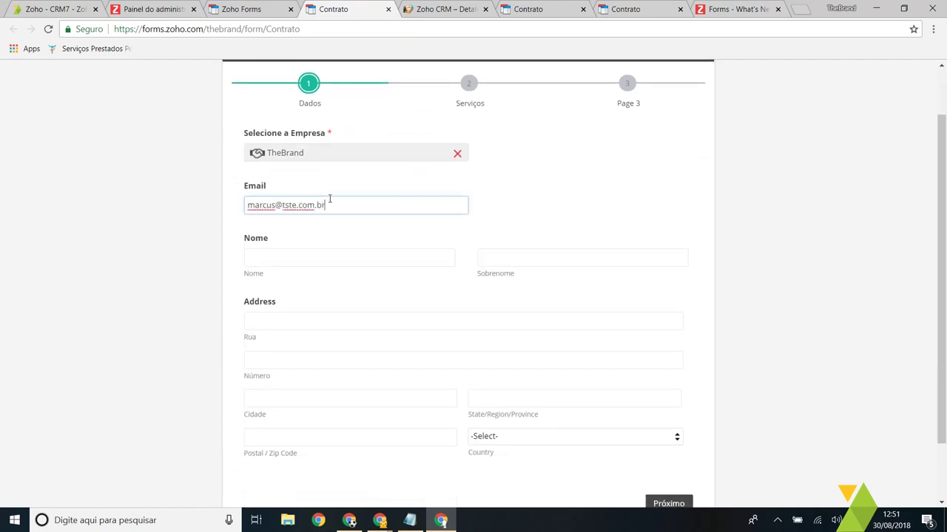
{"action": "scroll", "coordinate": [330, 198], "scroll_direction": "down", "scroll_amount": 1}
{"action": "left_click", "coordinate": [338, 189]}
{"action": "type", "text": "m"}
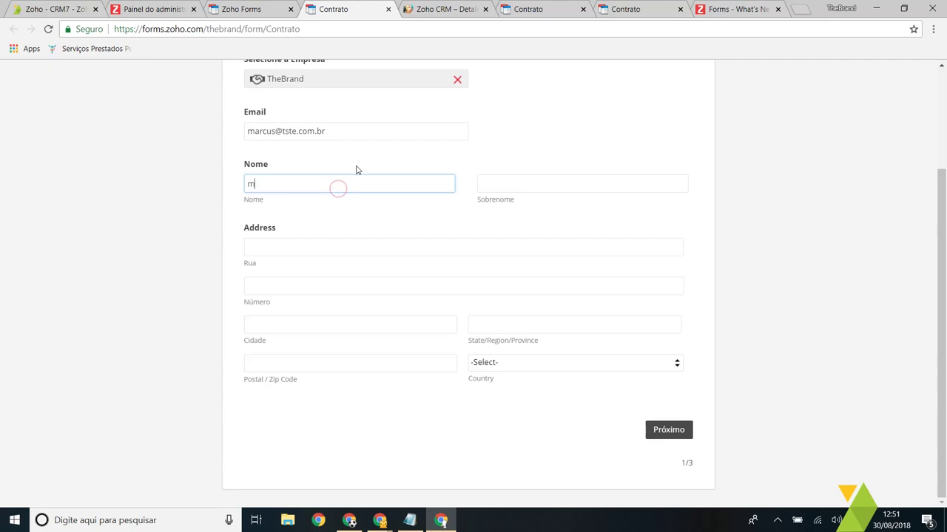
{"action": "type", "text": "rcuys"}
{"action": "key", "text": "ctrl+a"}
{"action": "type", "text": "Marcus"}
{"action": "key", "text": "Tab"}
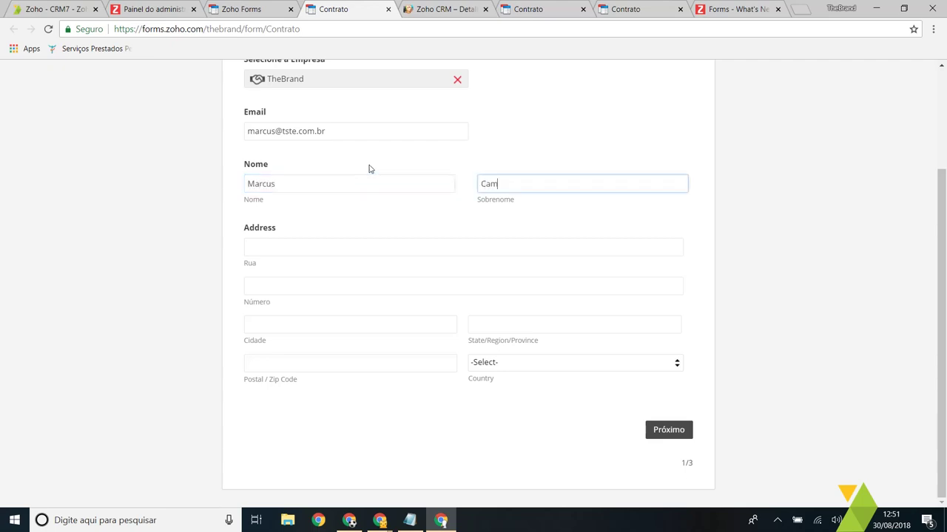
{"action": "left_click", "coordinate": [668, 430]}
{"action": "right_click", "coordinate": [285, 230]}
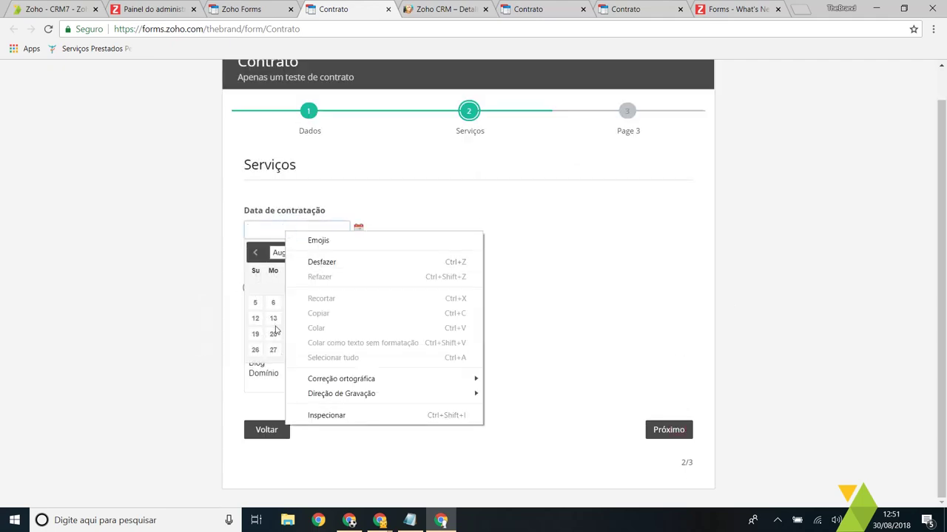
Step: Set hiring date 20-Aug-2018, Espaço Hospedagem 3984, services Hospedagem and Domínio, and advance
{"action": "left_click", "coordinate": [275, 332]}
{"action": "left_click", "coordinate": [275, 334]}
{"action": "left_click_drag", "start_coordinate": [249, 292], "coordinate": [434, 306]}
{"action": "left_click", "coordinate": [272, 353]}
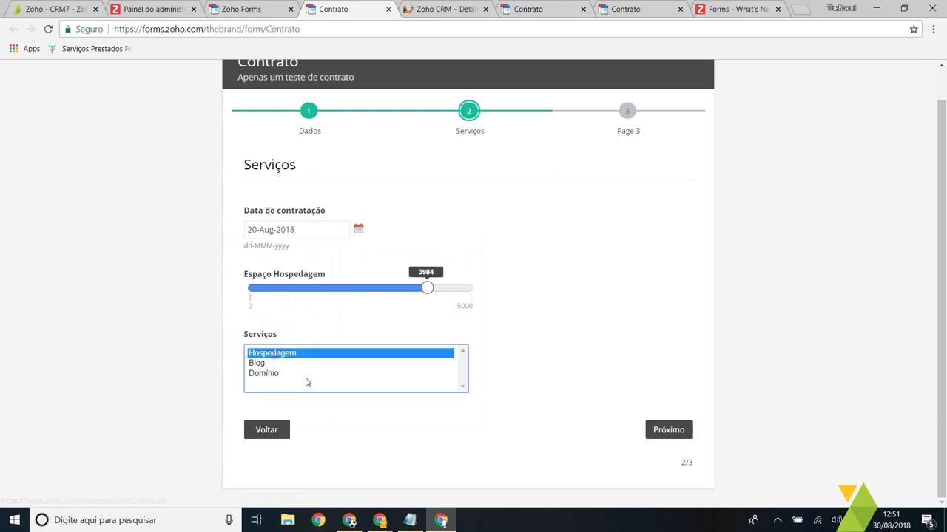
{"action": "left_click", "coordinate": [270, 374], "text": "ctrl"}
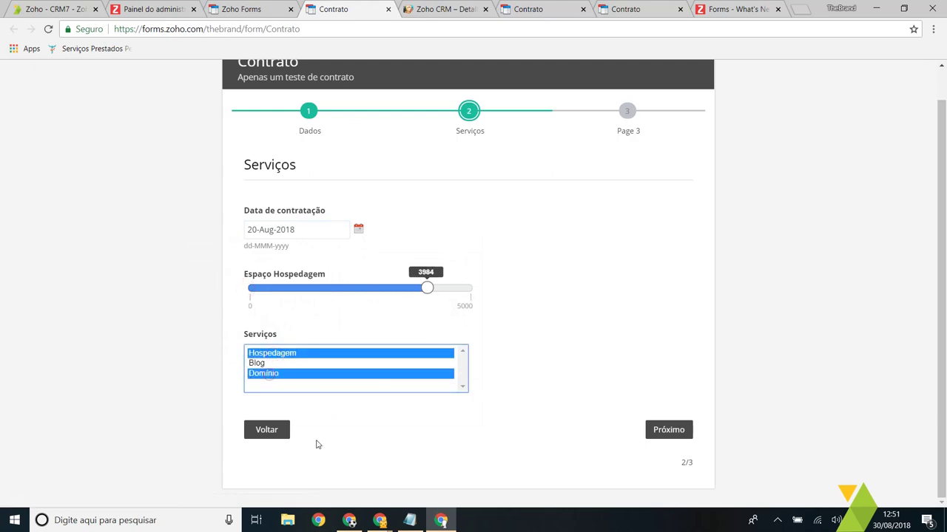
{"action": "left_click", "coordinate": [662, 435]}
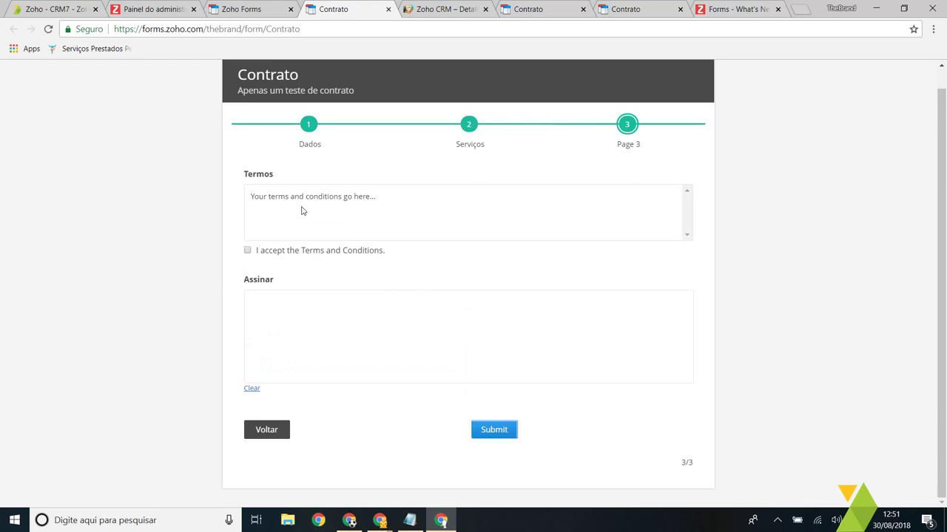
Step: Inspect the Termos field's terms text in the builder editor and cancel without changes
{"action": "left_click_drag", "start_coordinate": [384, 200], "coordinate": [242, 201]}
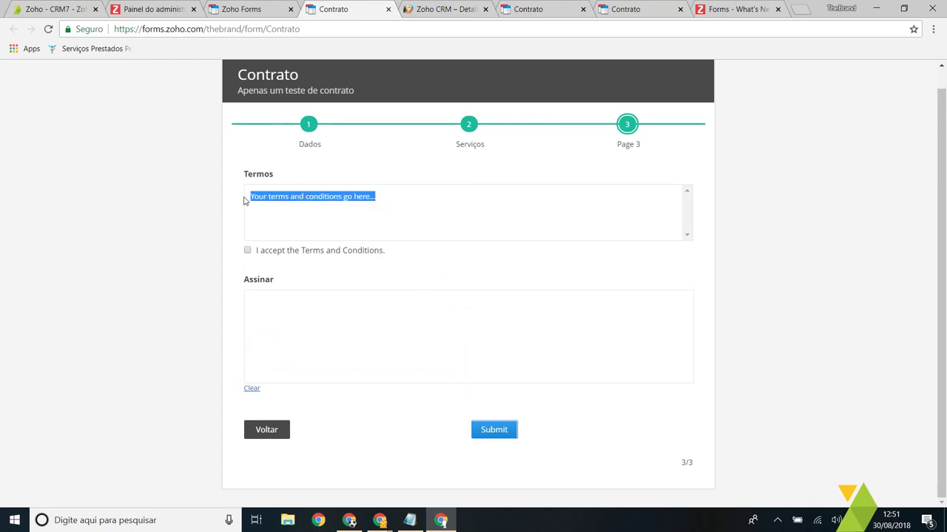
{"action": "left_click", "coordinate": [244, 9]}
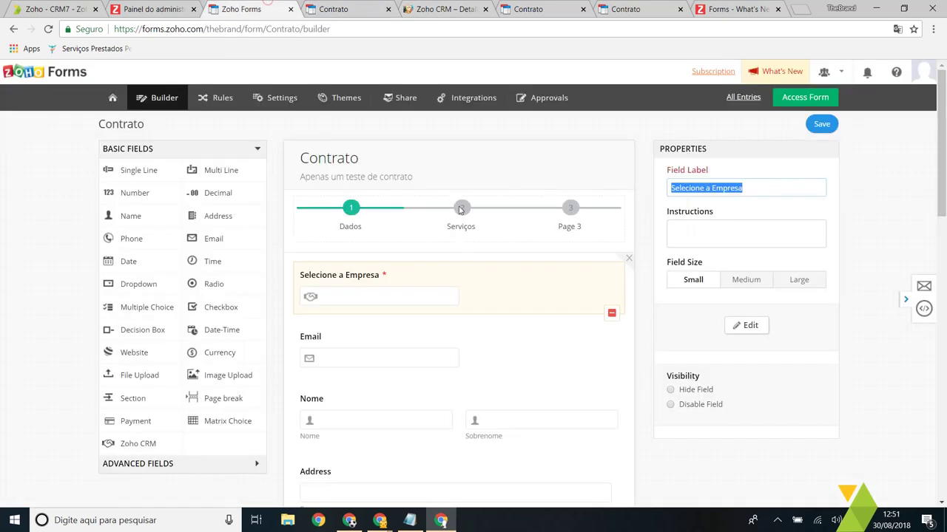
{"action": "scroll", "coordinate": [436, 244], "scroll_direction": "down", "scroll_amount": 10}
{"action": "scroll", "coordinate": [407, 329], "scroll_direction": "down", "scroll_amount": 2}
{"action": "left_click", "coordinate": [363, 270]}
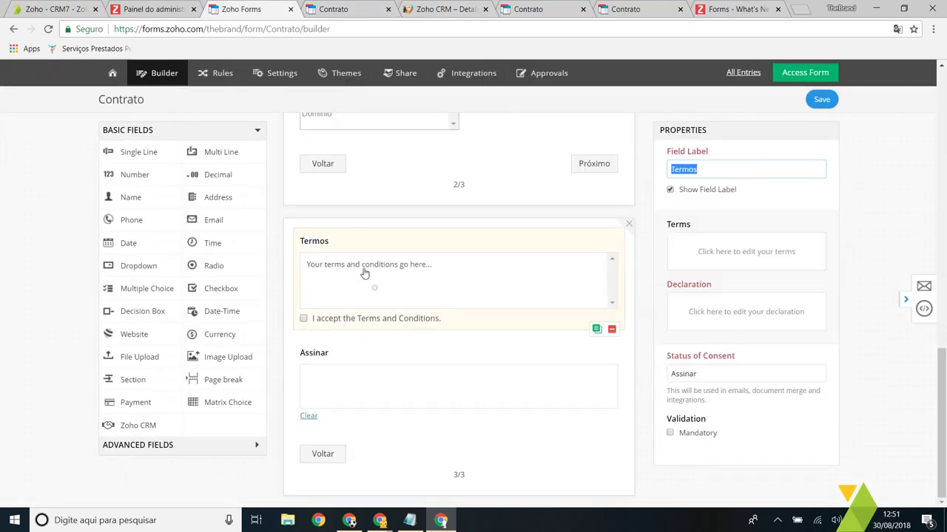
{"action": "left_click", "coordinate": [692, 265]}
{"action": "left_click_drag", "start_coordinate": [433, 222], "coordinate": [230, 220]}
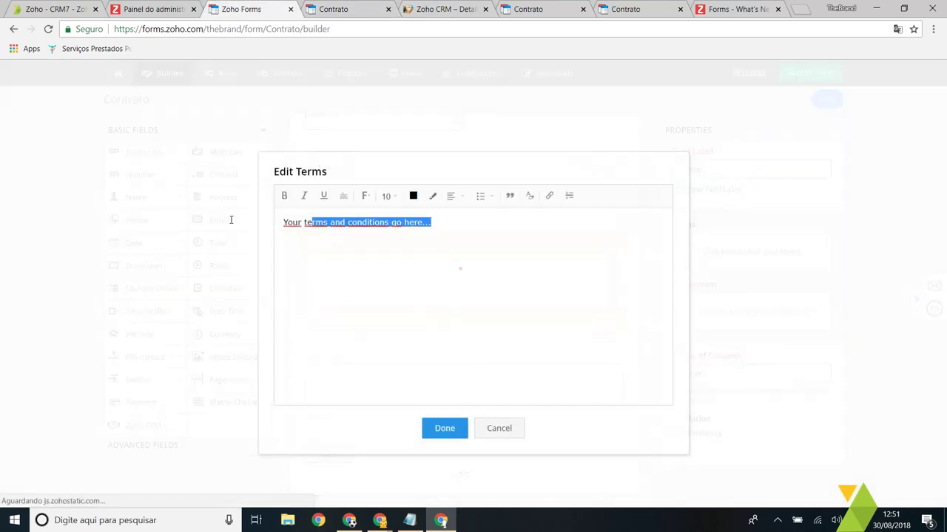
{"action": "left_click", "coordinate": [499, 429]}
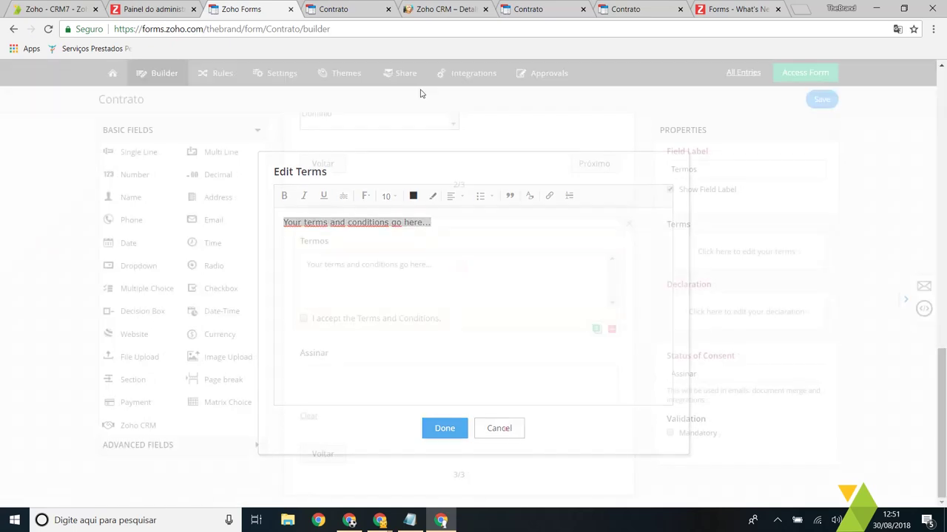
{"action": "left_click", "coordinate": [333, 9]}
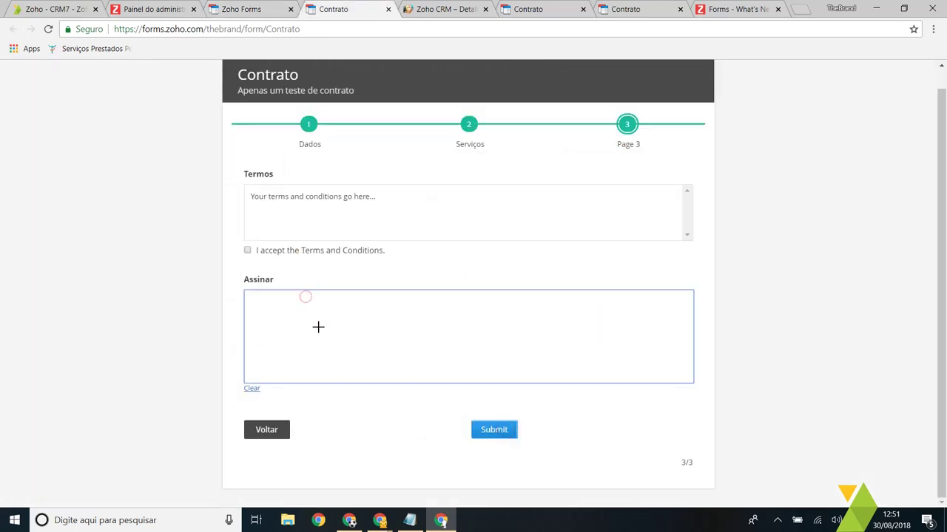
Step: Draw a signature in Assinar, accept the terms and conditions, and submit the response
{"action": "mouse_move", "coordinate": [282, 353]}
{"action": "left_mouse_down"}
{"action": "mouse_move", "coordinate": [311, 340]}
{"action": "mouse_move", "coordinate": [359, 292]}
{"action": "mouse_move", "coordinate": [362, 349]}
{"action": "mouse_move", "coordinate": [647, 343]}
{"action": "left_mouse_up"}
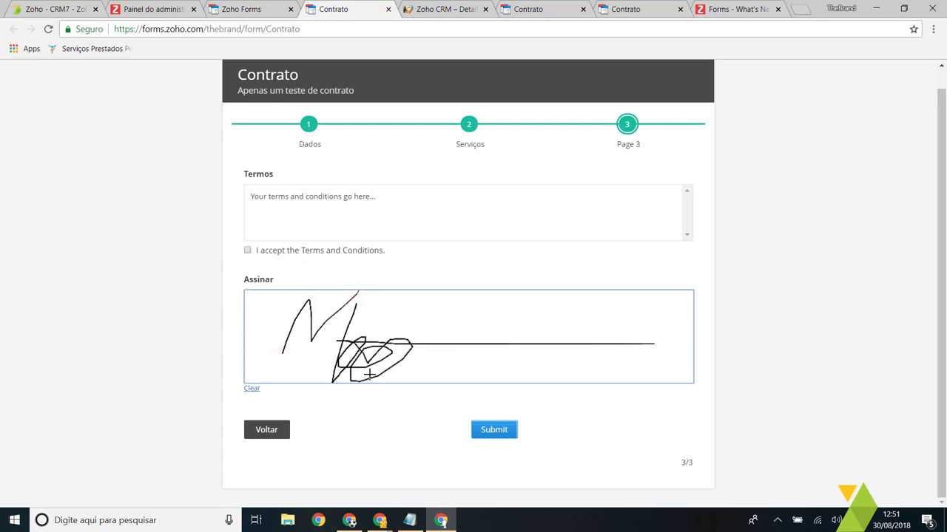
{"action": "left_click", "coordinate": [248, 252]}
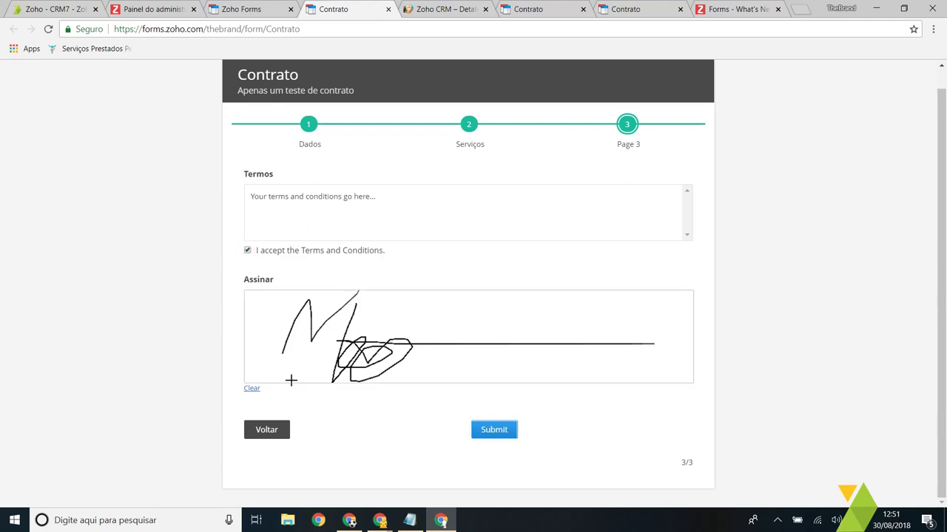
{"action": "left_click", "coordinate": [498, 433]}
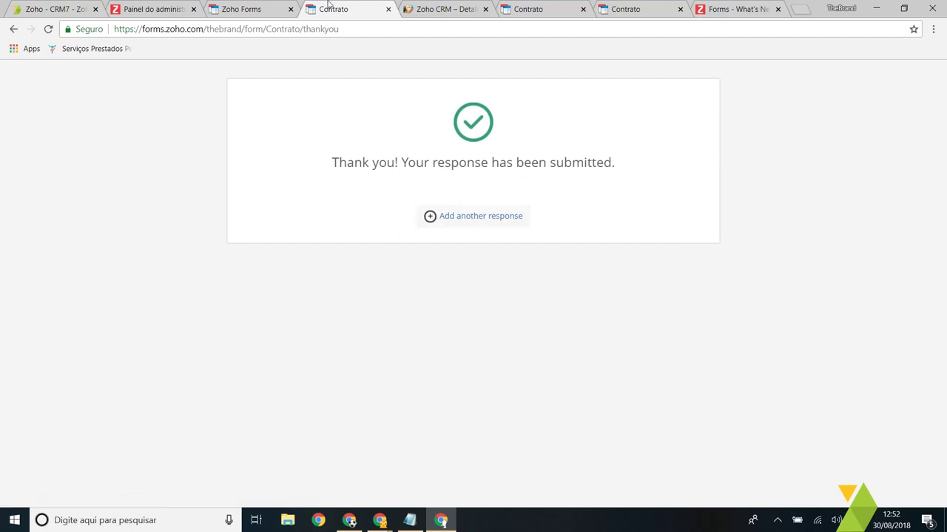
Step: Review the signed Contrato response in All Entries, then return to the builder
{"action": "left_click_drag", "start_coordinate": [727, 184], "coordinate": [359, 155]}
{"action": "left_click", "coordinate": [291, 140]}
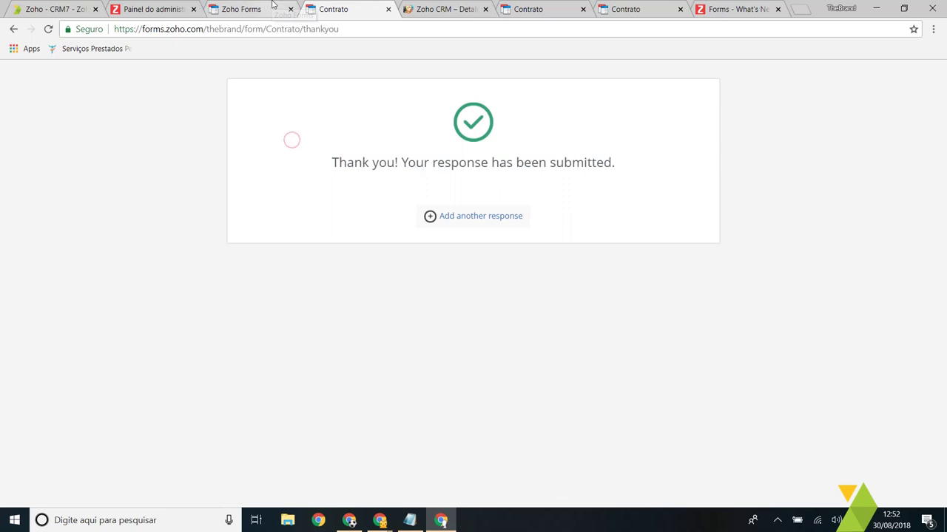
{"action": "left_click", "coordinate": [273, 3]}
{"action": "scroll", "coordinate": [425, 220], "scroll_direction": "up", "scroll_amount": 10}
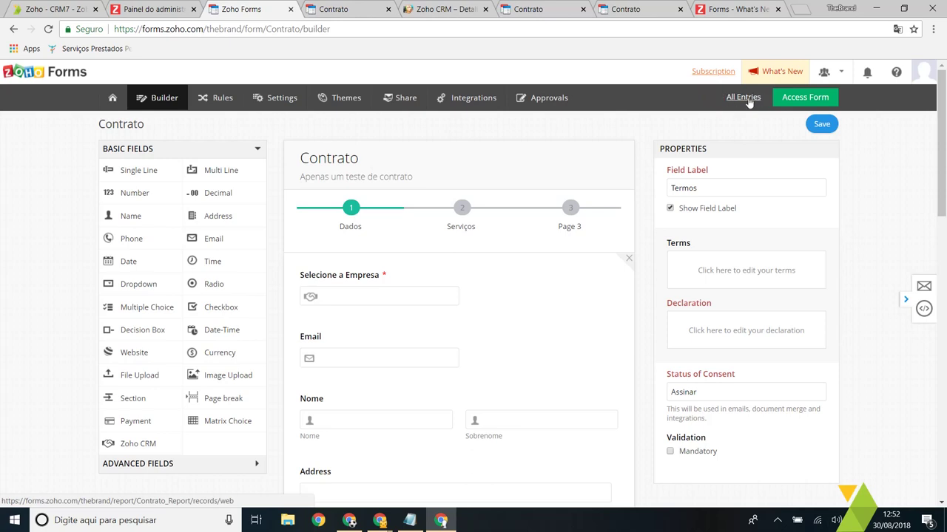
{"action": "left_click", "coordinate": [752, 101]}
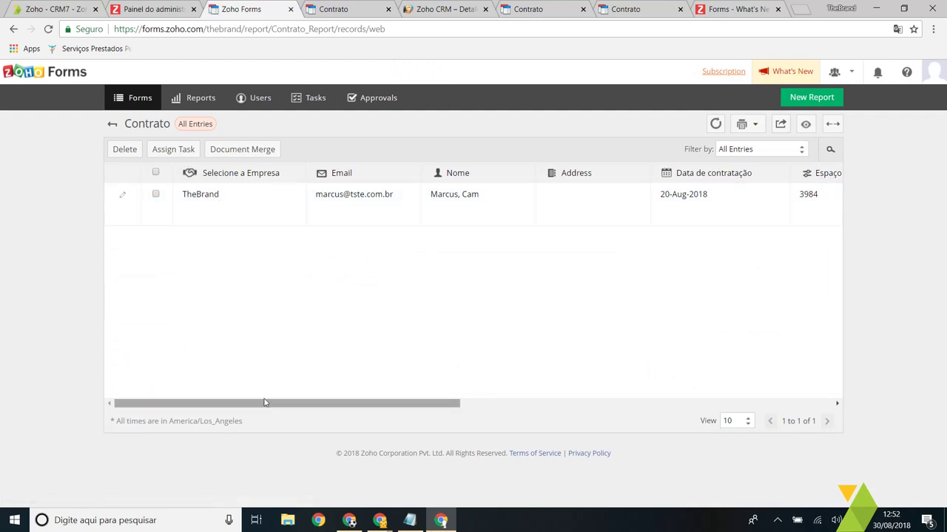
{"action": "left_click_drag", "start_coordinate": [236, 403], "coordinate": [620, 408]}
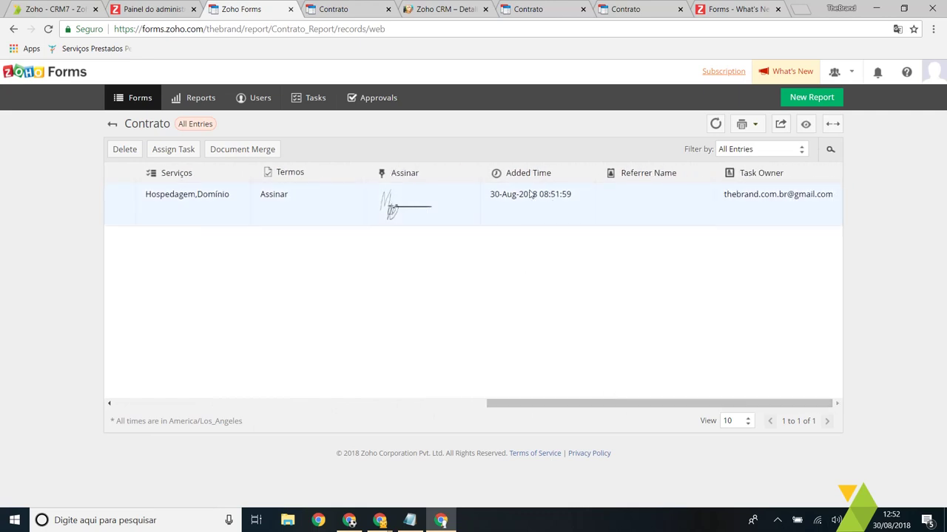
{"action": "left_click_drag", "start_coordinate": [689, 403], "coordinate": [281, 403]}
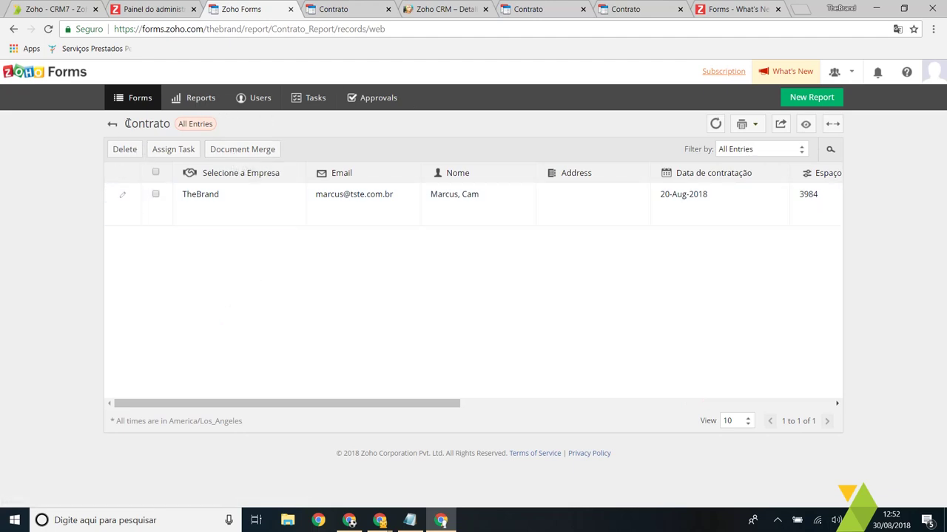
{"action": "left_click", "coordinate": [114, 125]}
{"action": "mouse_move", "coordinate": [119, 102]}
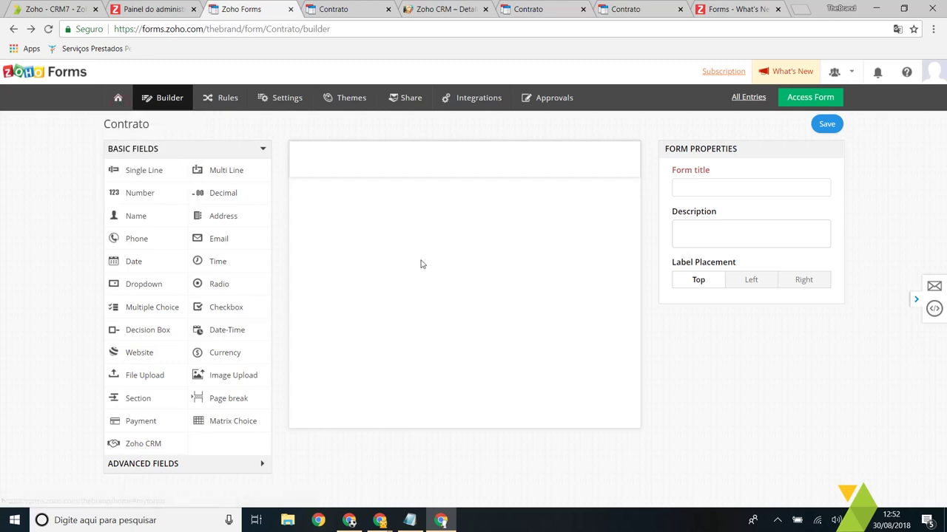
Step: Reopen Contrato for editing from the Forms list and go to its Rules settings
{"action": "left_click", "coordinate": [117, 98]}
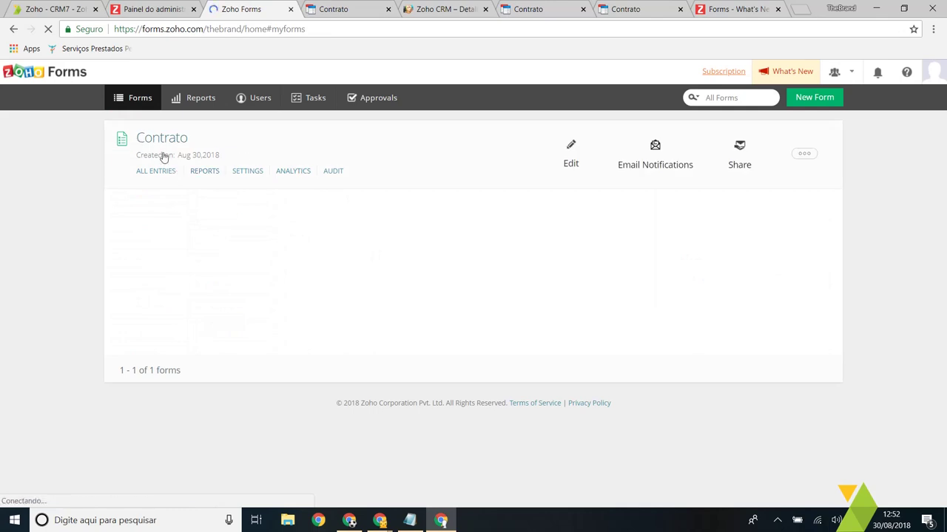
{"action": "mouse_move", "coordinate": [334, 170]}
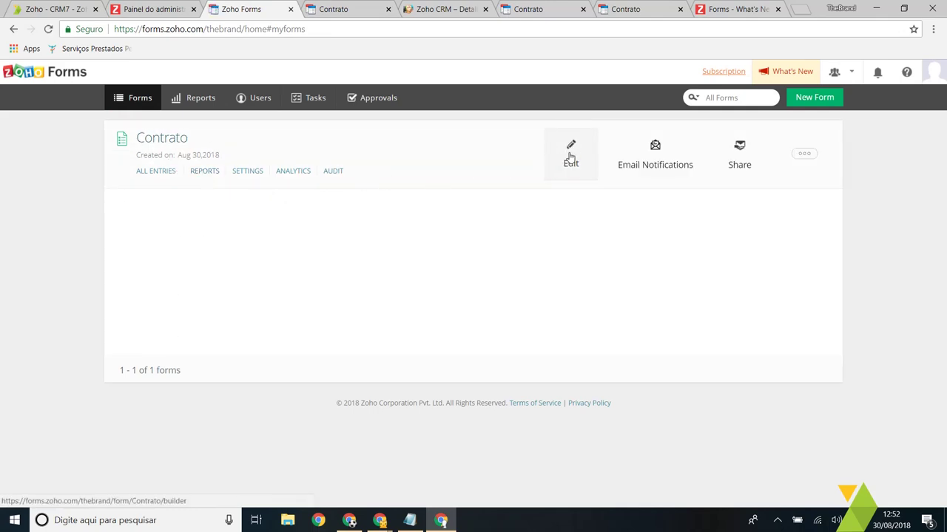
{"action": "left_click", "coordinate": [571, 157]}
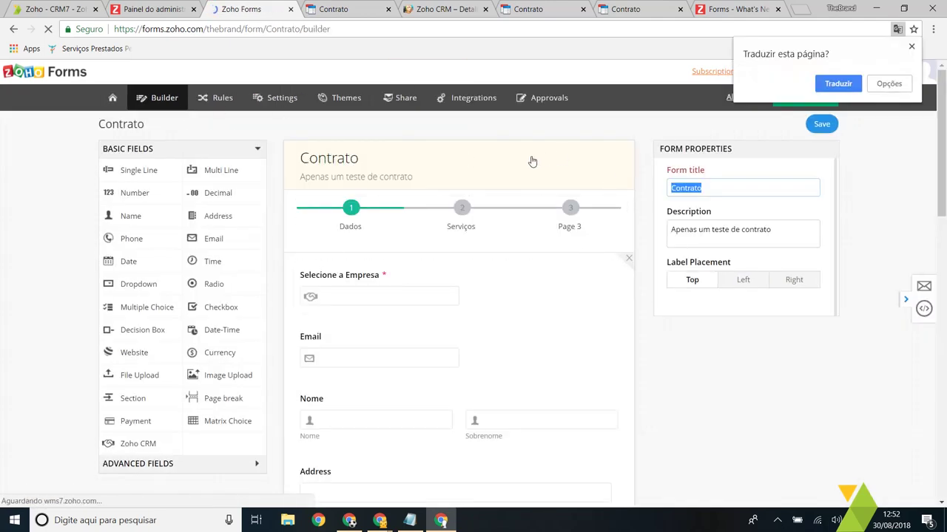
{"action": "left_click", "coordinate": [911, 47]}
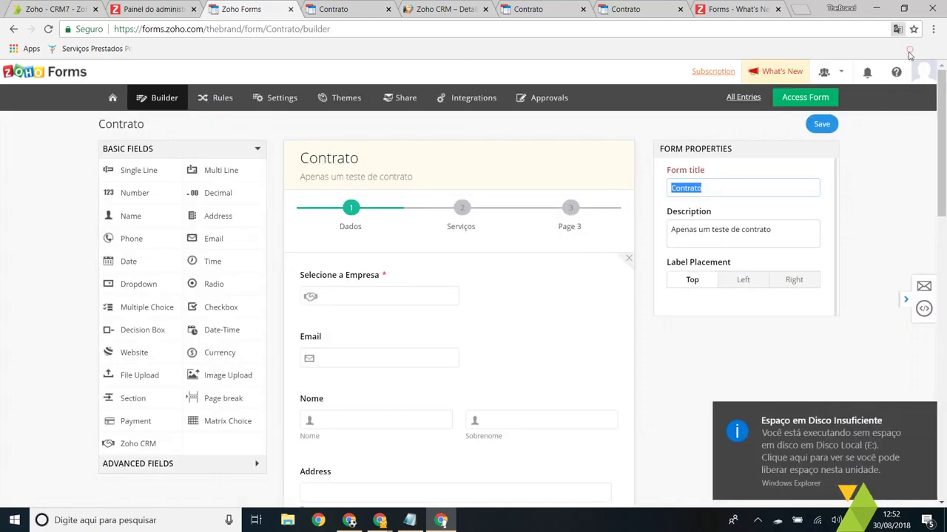
{"action": "left_click", "coordinate": [221, 98]}
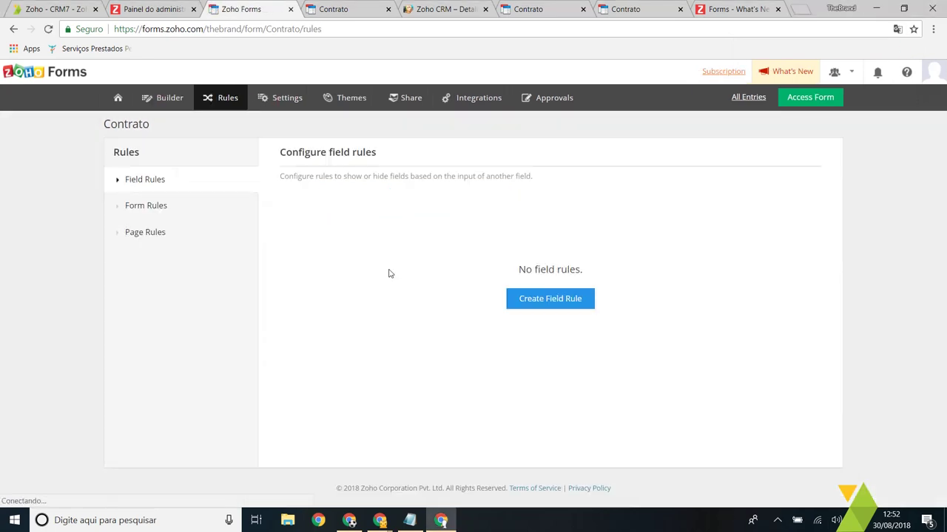
Step: Create a field rule with the condition Serviços Contains Hospedagem
{"action": "left_click", "coordinate": [566, 300]}
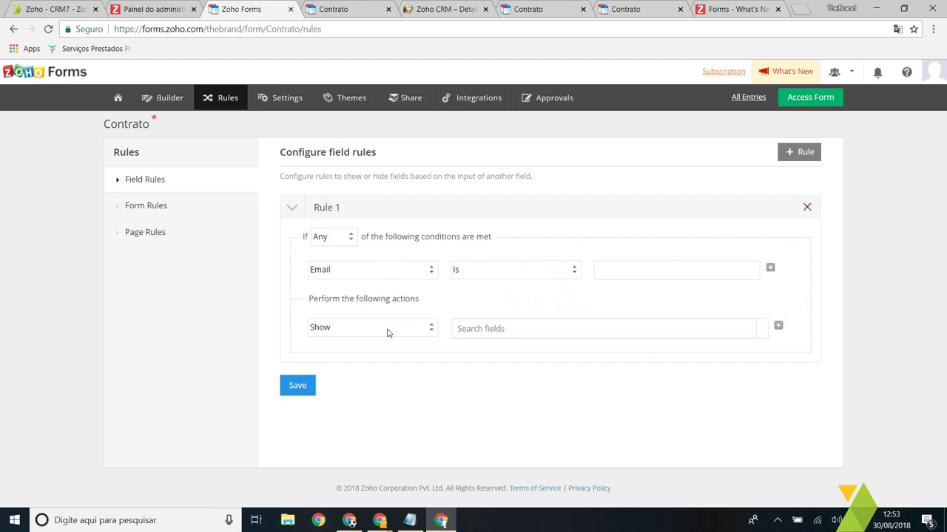
{"action": "left_click", "coordinate": [369, 270]}
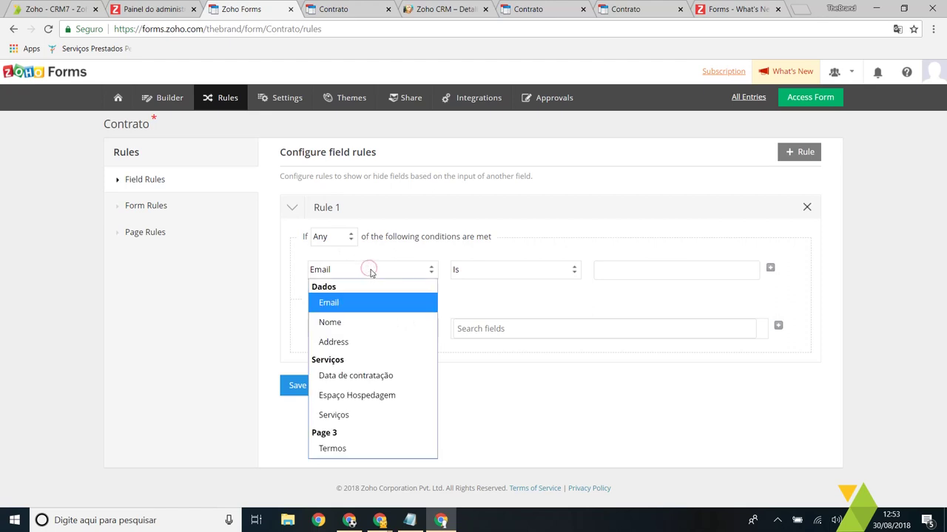
{"action": "left_click", "coordinate": [360, 416]}
{"action": "left_click", "coordinate": [483, 271]}
{"action": "left_click", "coordinate": [595, 271]}
{"action": "left_click", "coordinate": [531, 268]}
{"action": "left_click", "coordinate": [676, 270]}
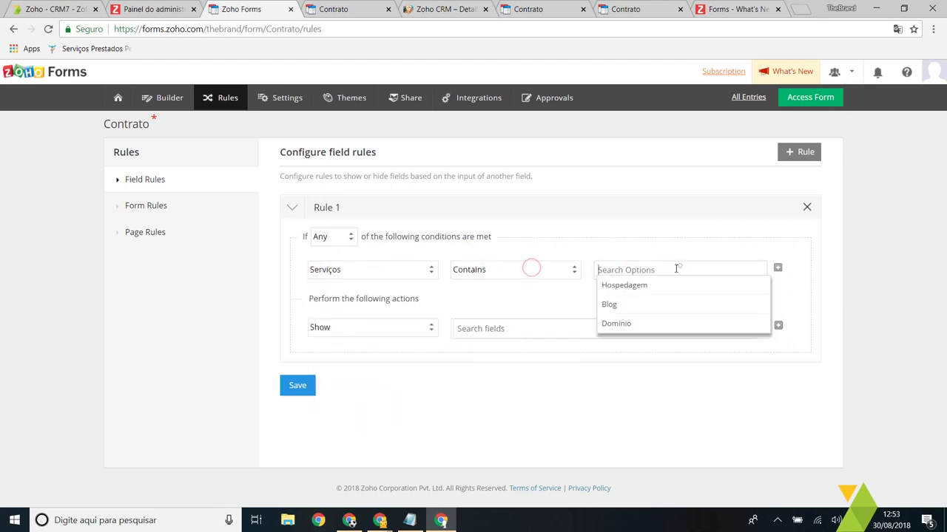
{"action": "left_click", "coordinate": [629, 284]}
Step: Set the rule action to Show Espaço Hospedagem, save it, and open the live form
{"action": "left_click", "coordinate": [388, 328]}
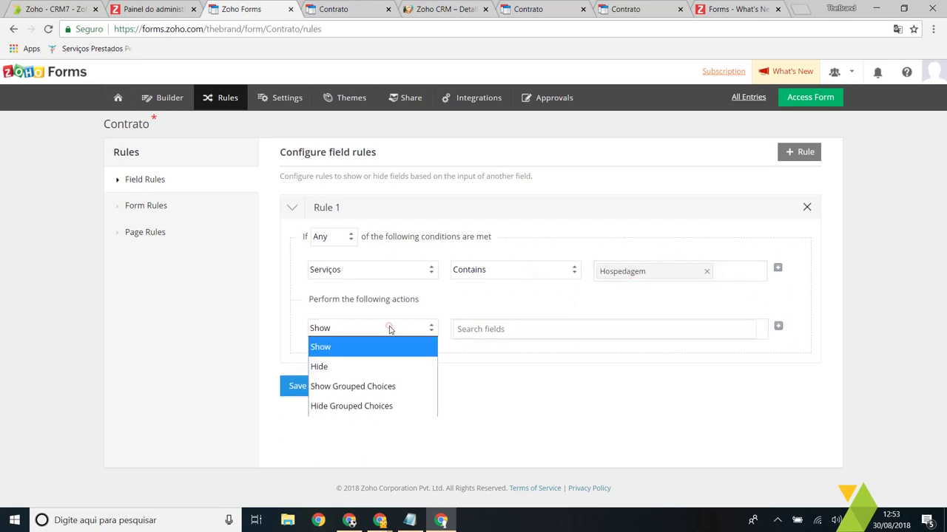
{"action": "left_click", "coordinate": [351, 349]}
{"action": "left_click", "coordinate": [522, 331]}
{"action": "scroll", "coordinate": [576, 377], "scroll_direction": "down", "scroll_amount": 5}
{"action": "scroll", "coordinate": [531, 398], "scroll_direction": "up", "scroll_amount": 5}
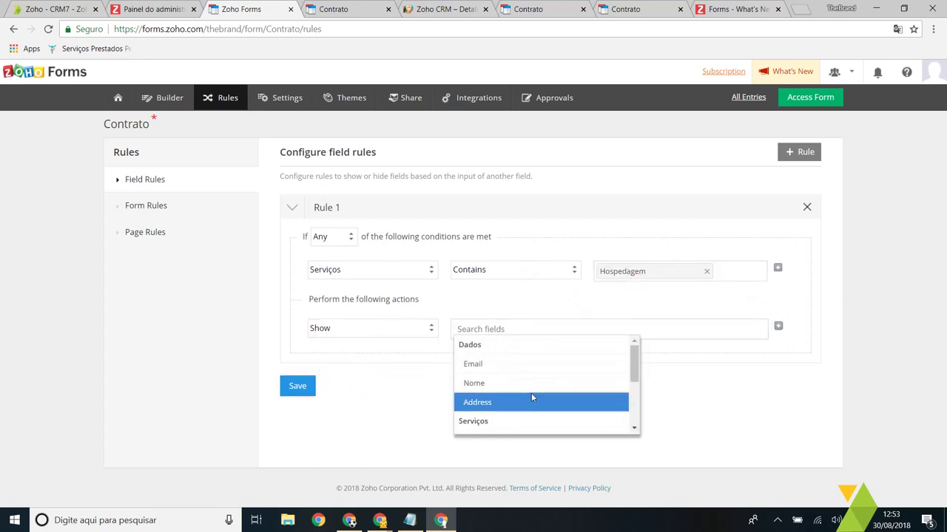
{"action": "left_click_drag", "start_coordinate": [636, 370], "coordinate": [639, 403]}
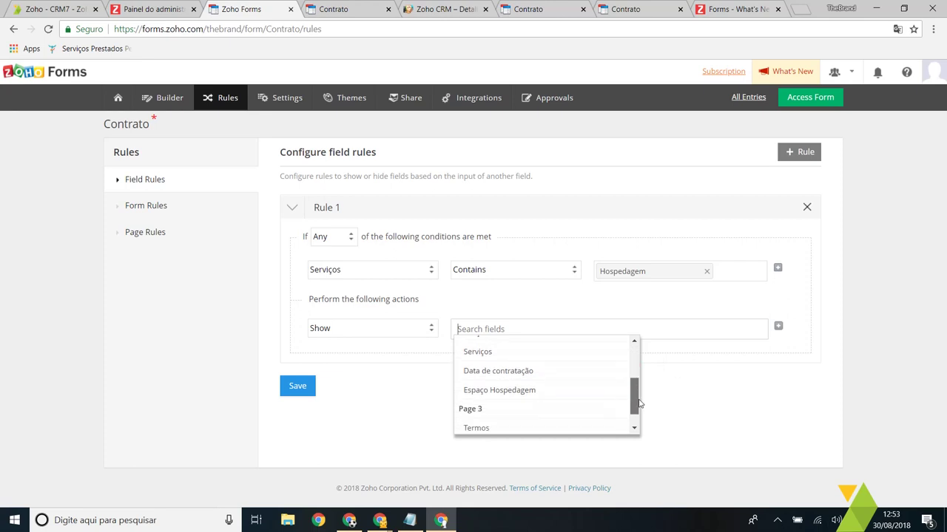
{"action": "left_click", "coordinate": [524, 390]}
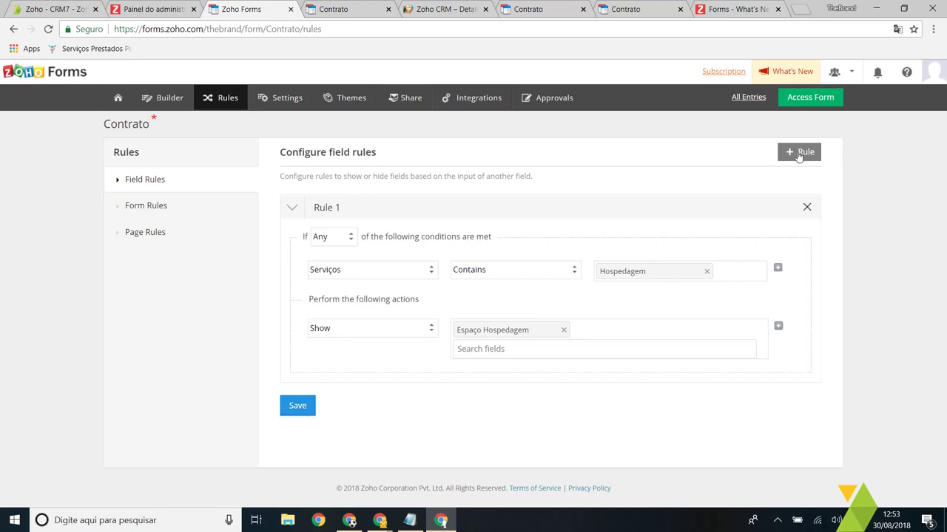
{"action": "left_click", "coordinate": [299, 412]}
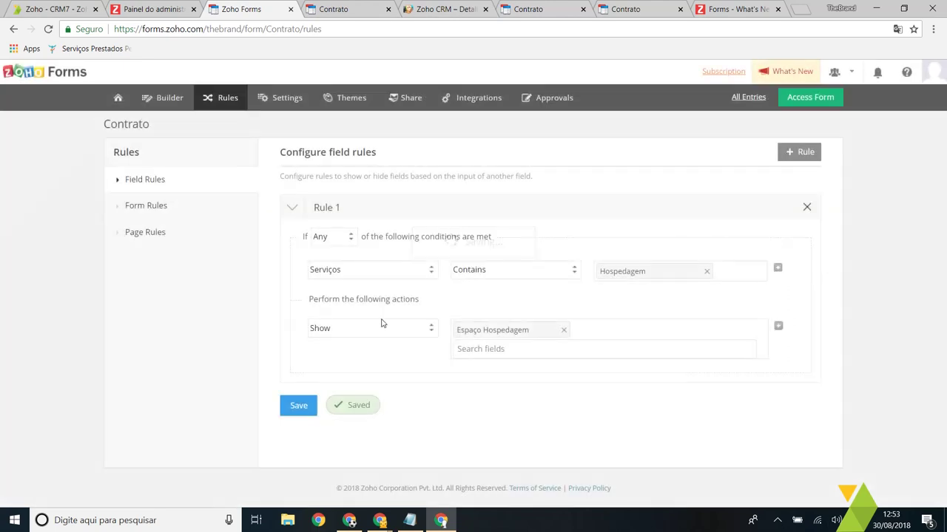
{"action": "left_click", "coordinate": [811, 97]}
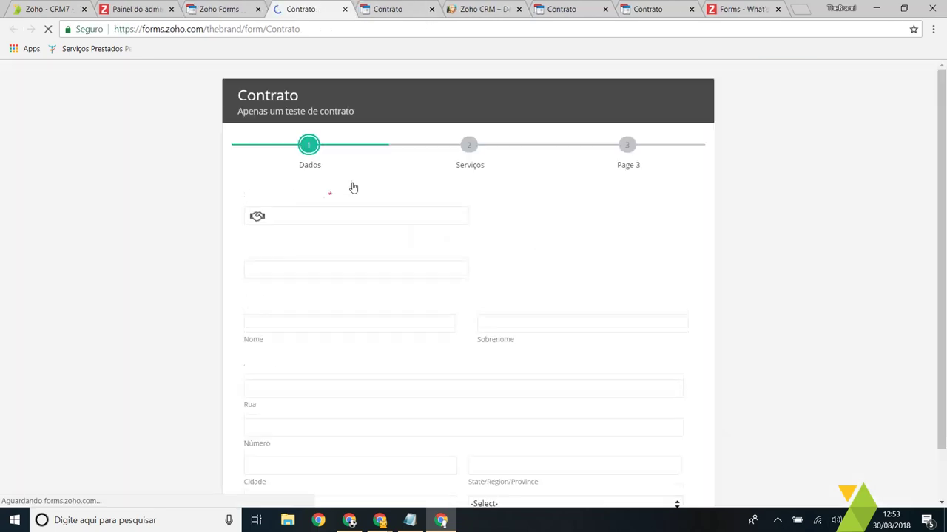
Step: Pick TheBrand as the company in the live form and advance to Serviços
{"action": "scroll", "coordinate": [447, 241], "scroll_direction": "down", "scroll_amount": 2}
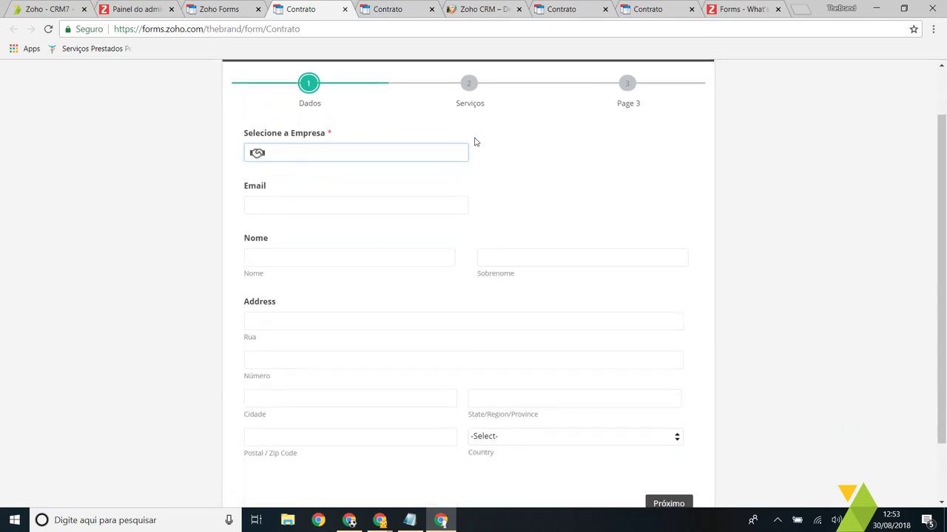
{"action": "scroll", "coordinate": [526, 195], "scroll_direction": "up", "scroll_amount": 2}
{"action": "left_click", "coordinate": [477, 148]}
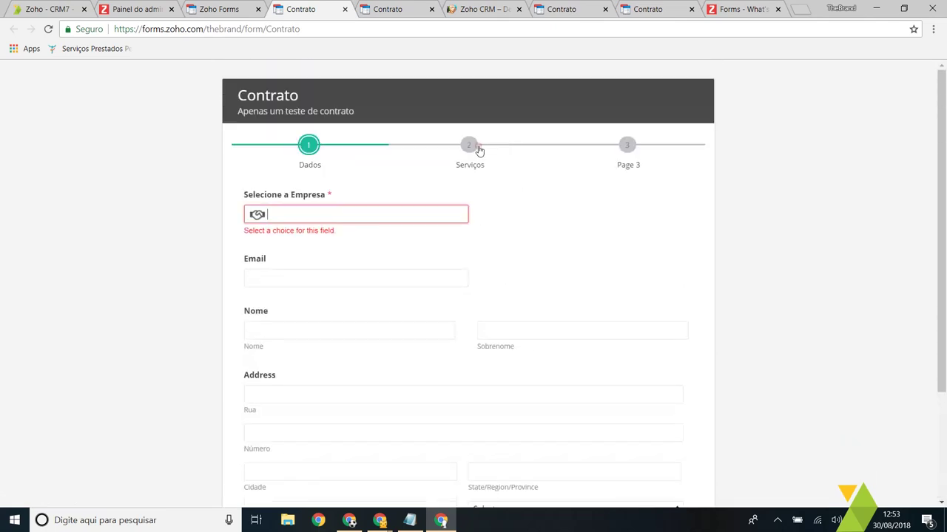
{"action": "type", "text": "the"}
{"action": "left_click", "coordinate": [458, 214]}
{"action": "scroll", "coordinate": [414, 222], "scroll_direction": "down", "scroll_amount": 3}
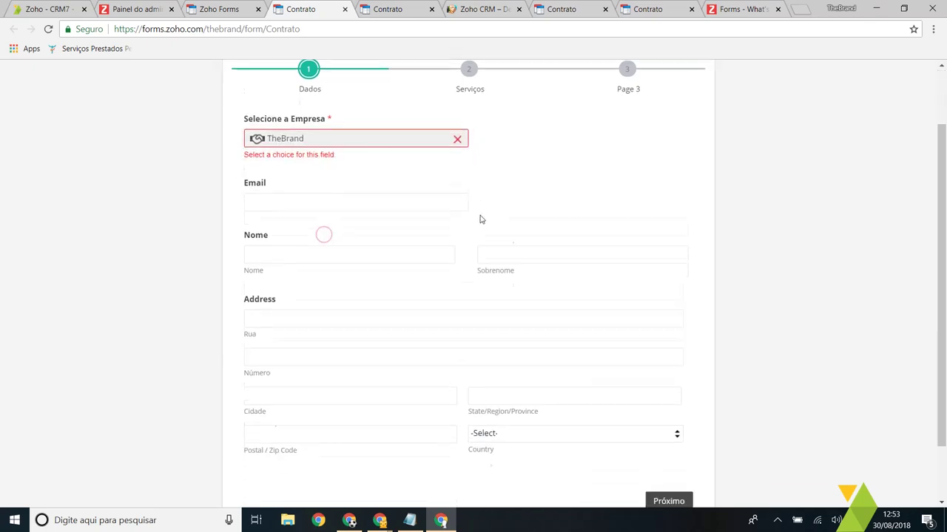
{"action": "left_click", "coordinate": [669, 431]}
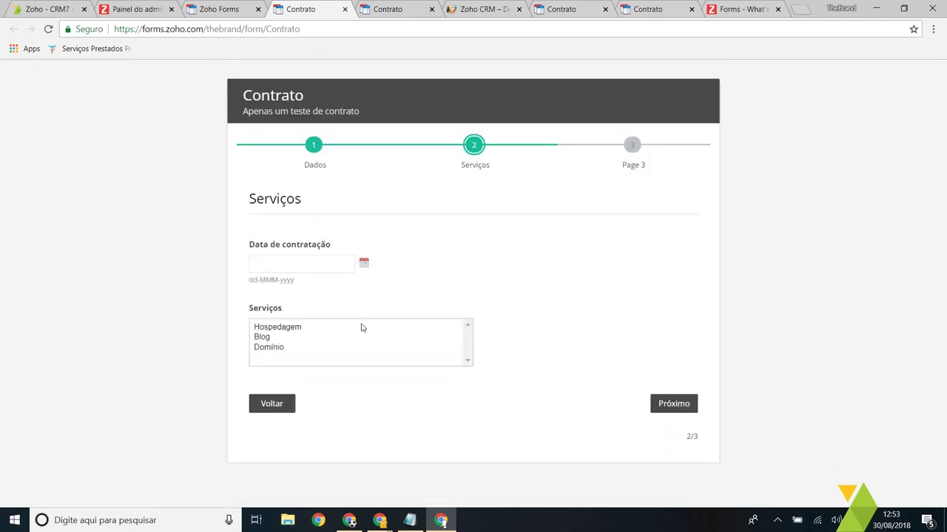
Step: Check Espaço Hospedagem appears with Hospedagem and hides with Blog, then return to Rules
{"action": "left_click", "coordinate": [290, 328]}
{"action": "left_click_drag", "start_coordinate": [249, 322], "coordinate": [441, 323]}
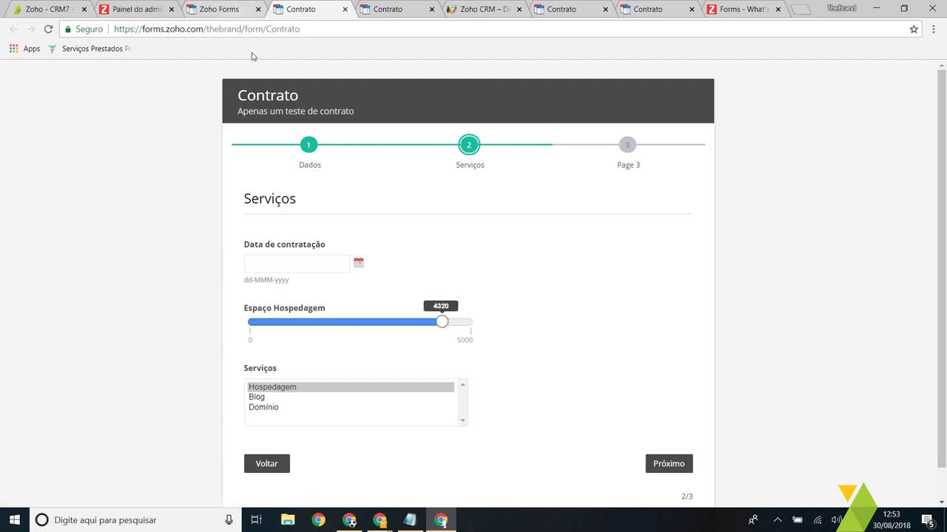
{"action": "left_click", "coordinate": [296, 397]}
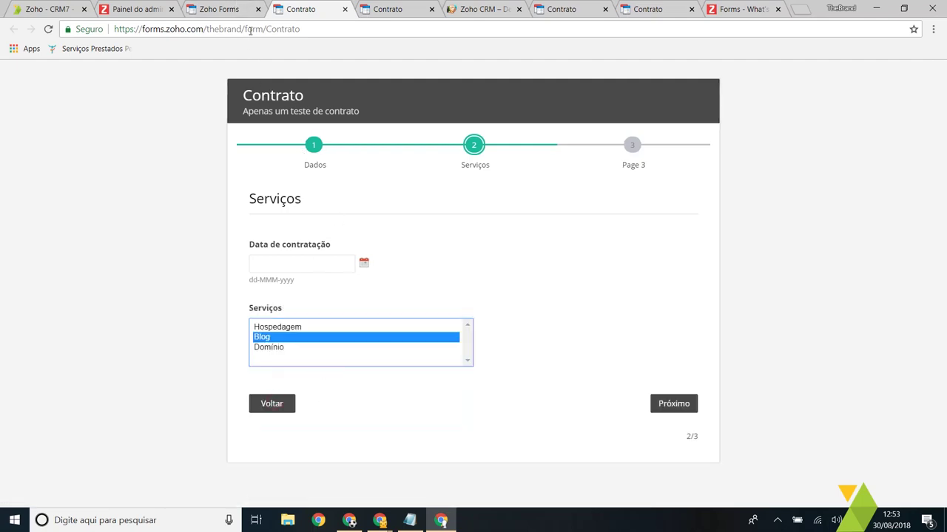
{"action": "left_click", "coordinate": [222, 9]}
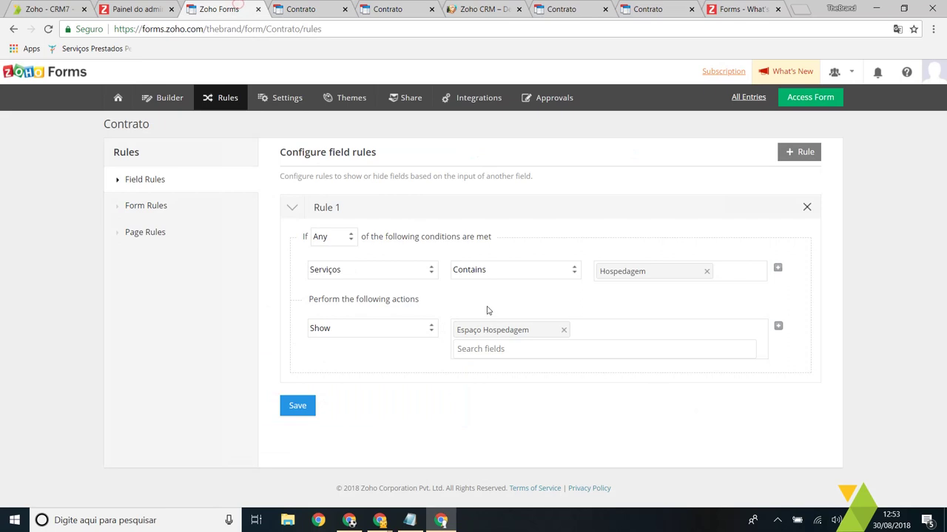
Step: Re-save the field rule and start a new rule in the Form Rules section
{"action": "left_click", "coordinate": [296, 406]}
{"action": "left_click", "coordinate": [133, 211]}
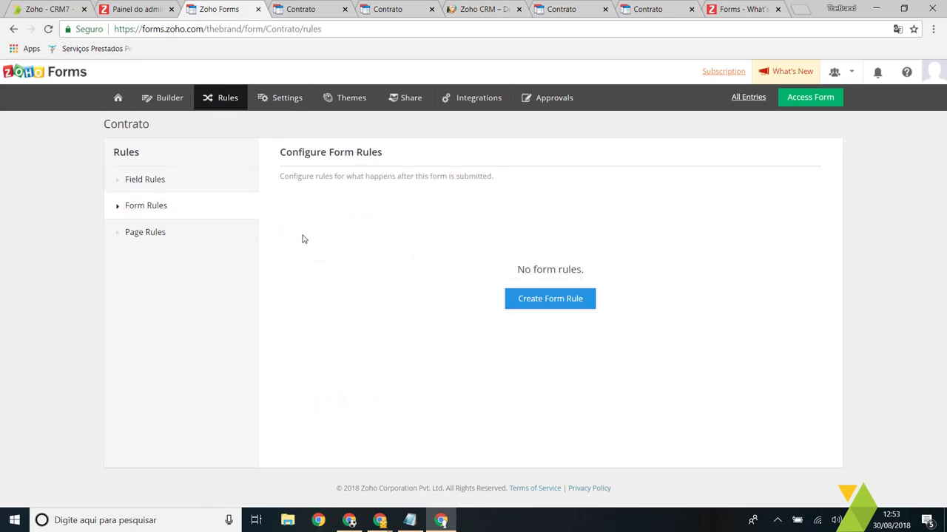
{"action": "left_click", "coordinate": [555, 299]}
{"action": "left_click", "coordinate": [169, 179]}
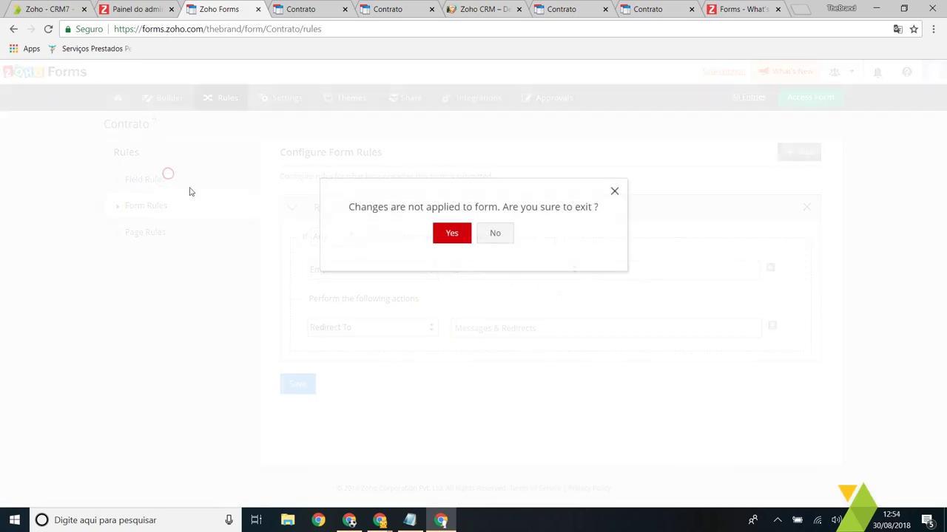
{"action": "left_click", "coordinate": [507, 233]}
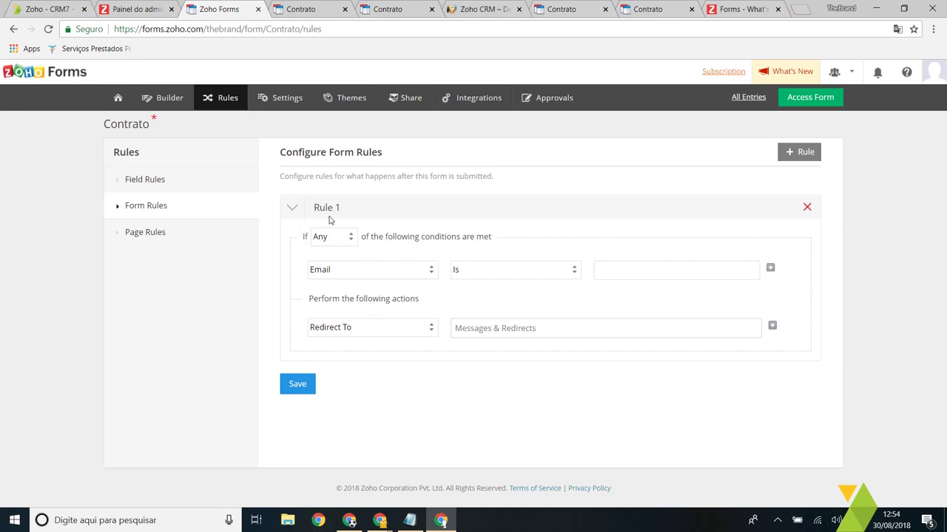
Step: Keep the email condition's comparison at Is and the rule action at Redirect To
{"action": "left_click", "coordinate": [517, 269]}
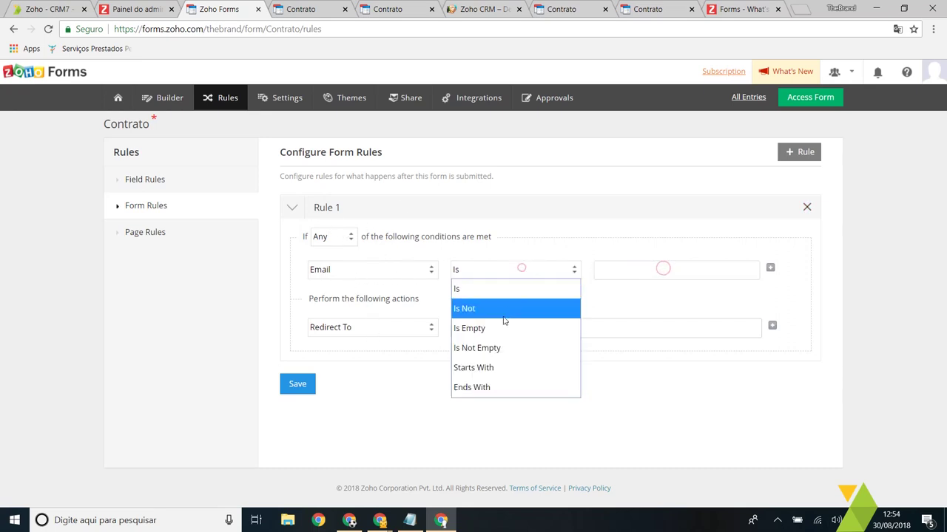
{"action": "left_click", "coordinate": [501, 325]}
{"action": "left_click", "coordinate": [514, 270]}
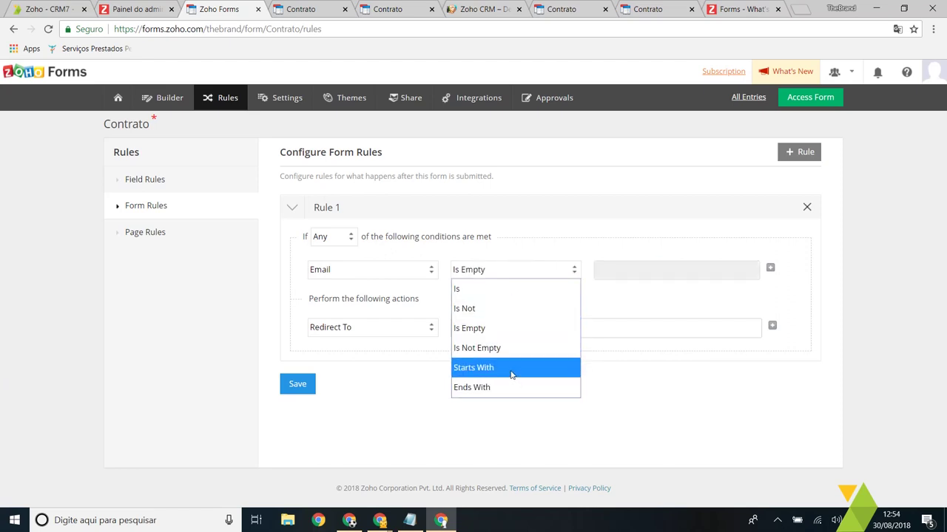
{"action": "left_click", "coordinate": [488, 289]}
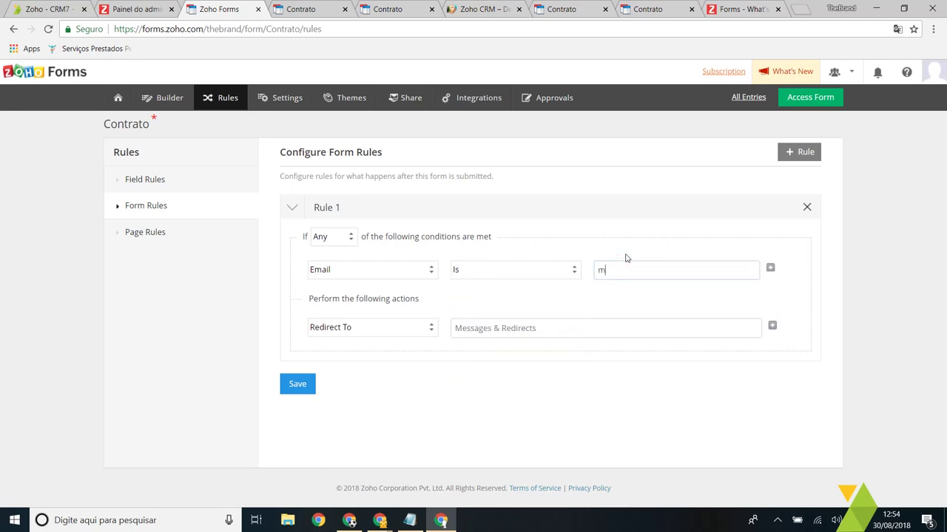
{"action": "left_click", "coordinate": [375, 330]}
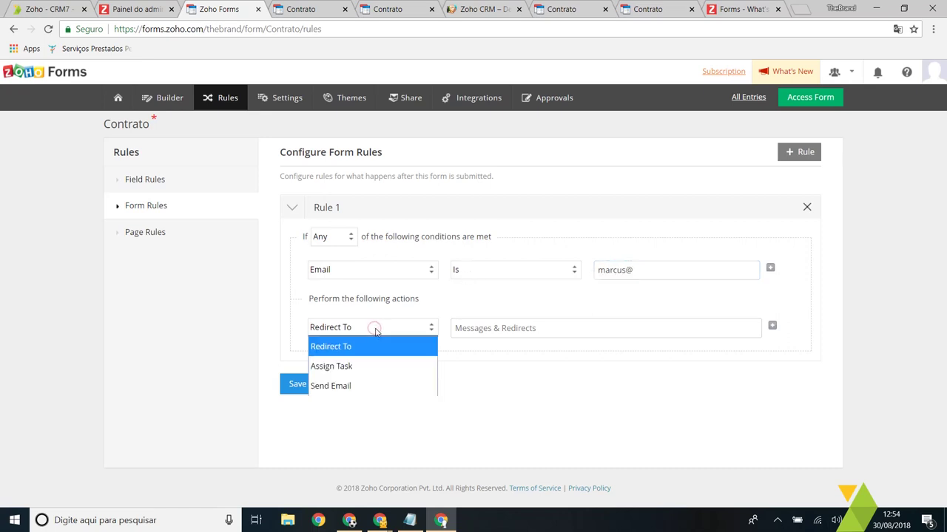
{"action": "left_click", "coordinate": [374, 330]}
{"action": "left_click", "coordinate": [553, 332]}
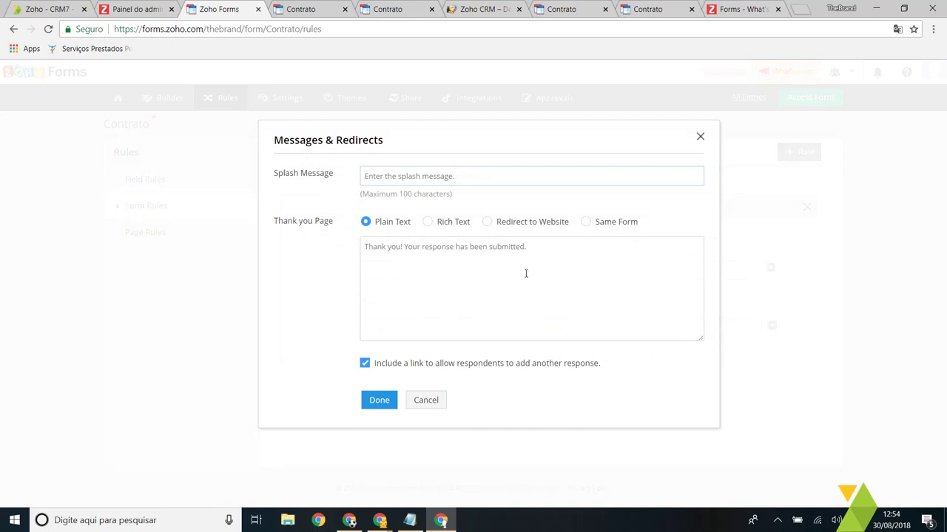
{"action": "left_click", "coordinate": [701, 137]}
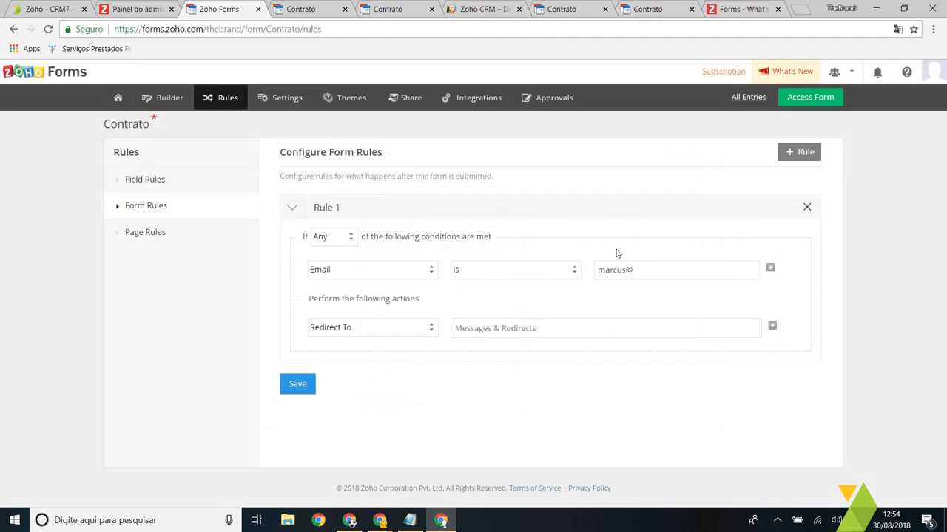
{"action": "left_click", "coordinate": [513, 273]}
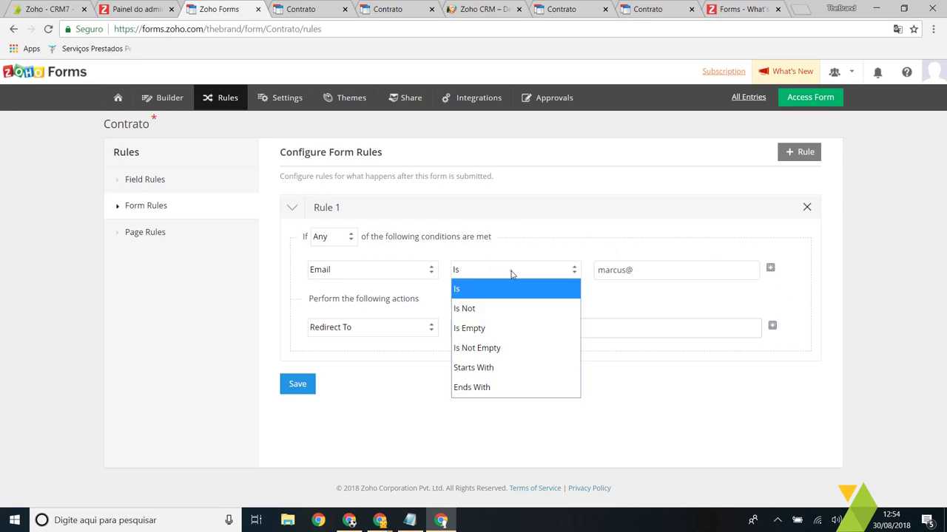
{"action": "left_click", "coordinate": [727, 279]}
Step: Add the condition Serviços Contains Blog and remove the email condition
{"action": "left_click", "coordinate": [771, 271]}
{"action": "left_click", "coordinate": [333, 303]}
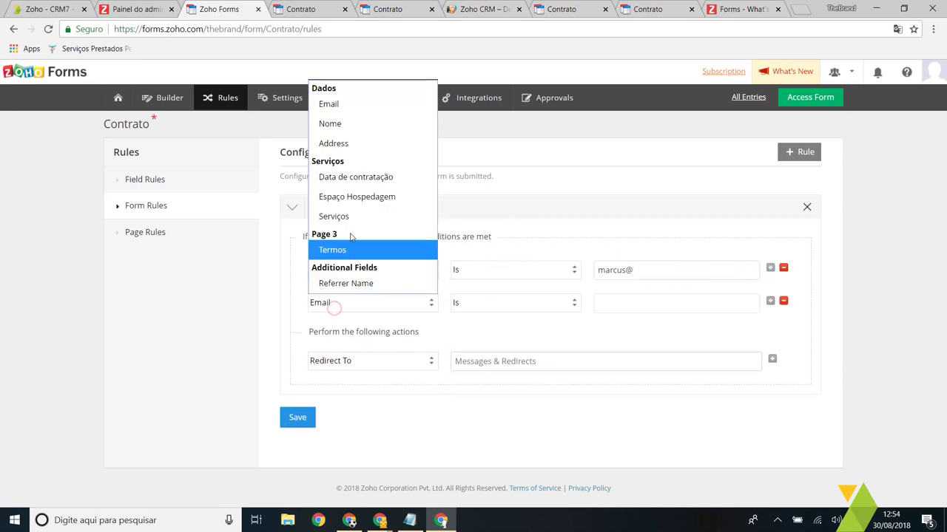
{"action": "left_click", "coordinate": [333, 215]}
{"action": "left_click", "coordinate": [618, 304]}
{"action": "left_click", "coordinate": [632, 333]}
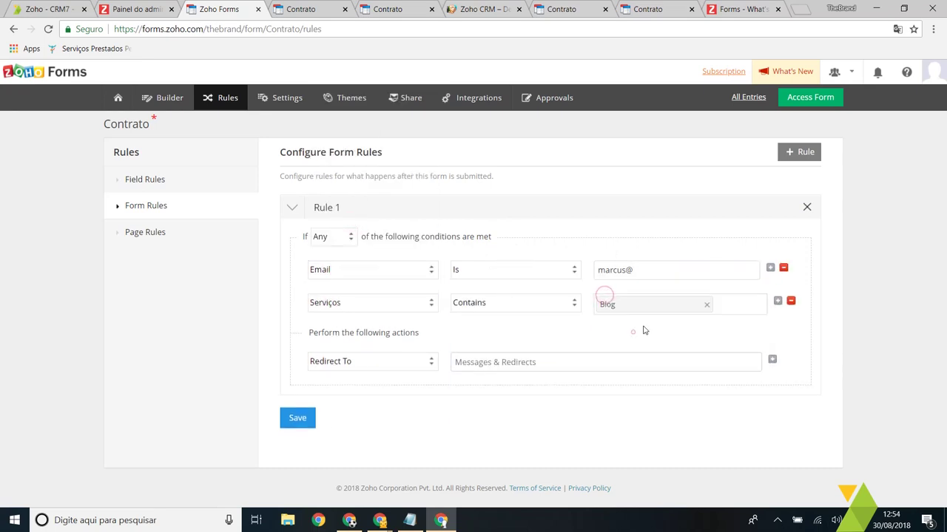
{"action": "left_click", "coordinate": [783, 268]}
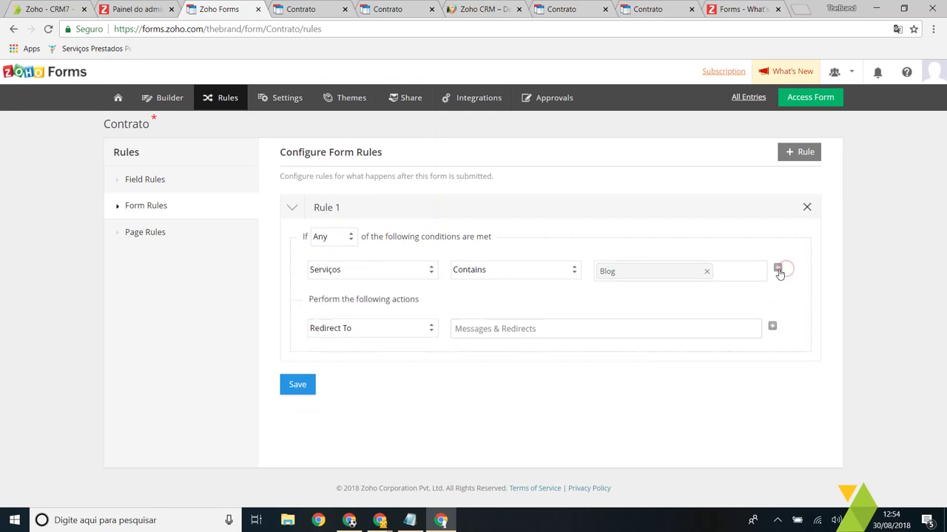
Step: Add the condition Data de contratação Is 29-Aug-2018
{"action": "left_click", "coordinate": [778, 267]}
{"action": "left_click", "coordinate": [334, 306]}
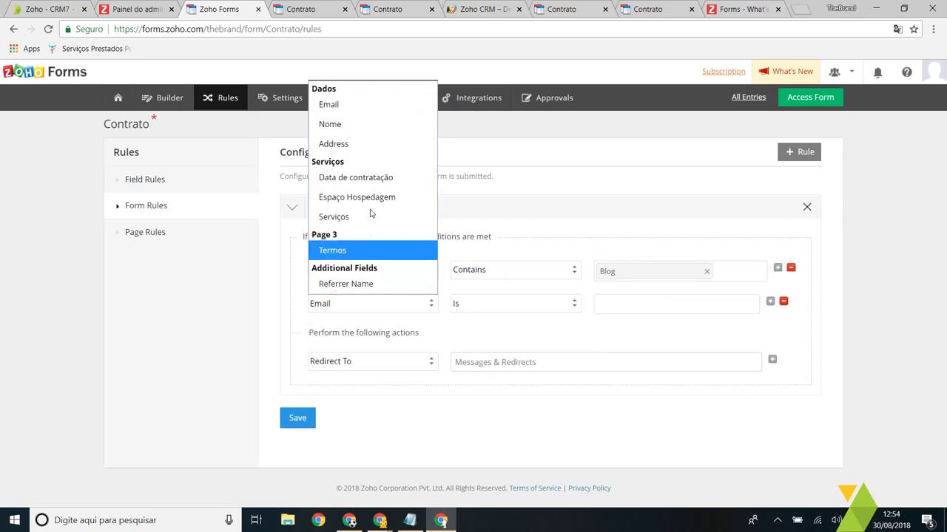
{"action": "left_click", "coordinate": [375, 181]}
{"action": "left_click", "coordinate": [495, 304]}
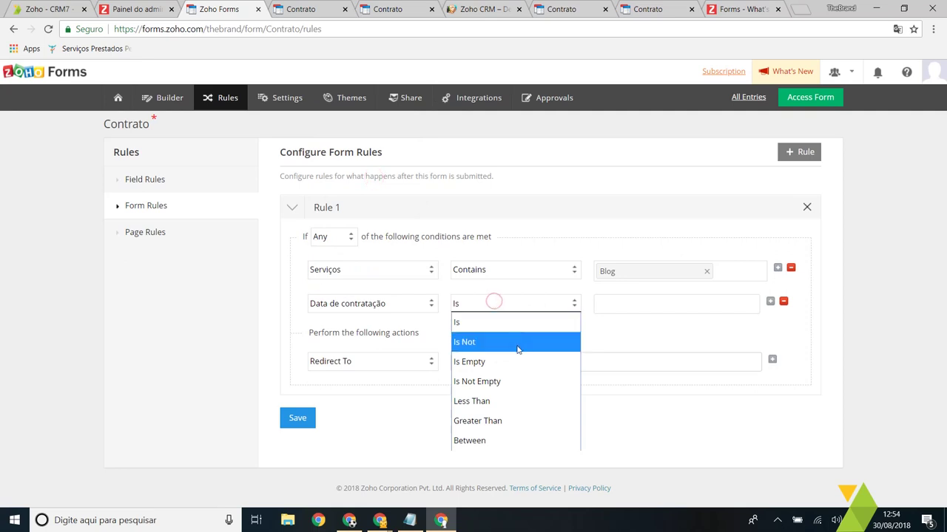
{"action": "left_click", "coordinate": [505, 320]}
{"action": "left_click", "coordinate": [637, 305]}
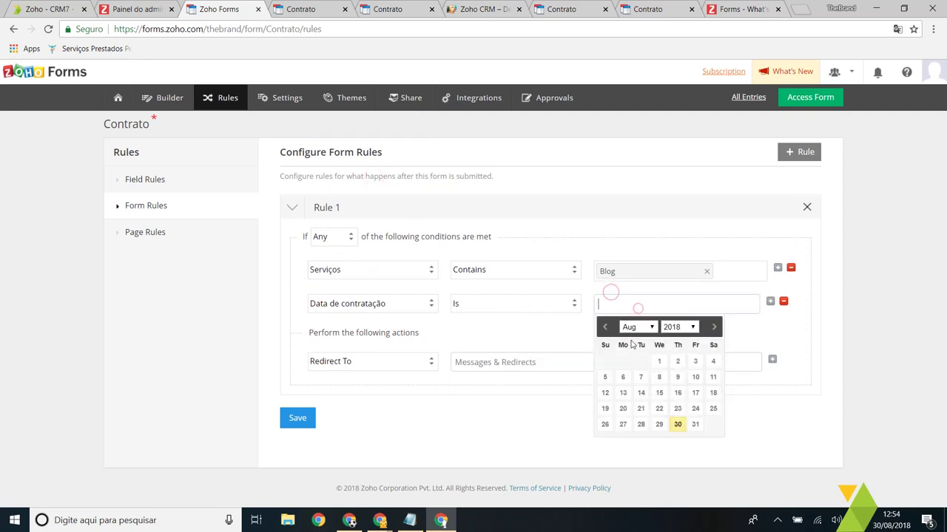
{"action": "left_click", "coordinate": [660, 426]}
Step: Edit the thank-you page text in the messages settings, then discard the changes
{"action": "left_click", "coordinate": [496, 362]}
{"action": "left_click", "coordinate": [412, 304]}
{"action": "type", "text": "Obriagdo por contratar nosso B"}
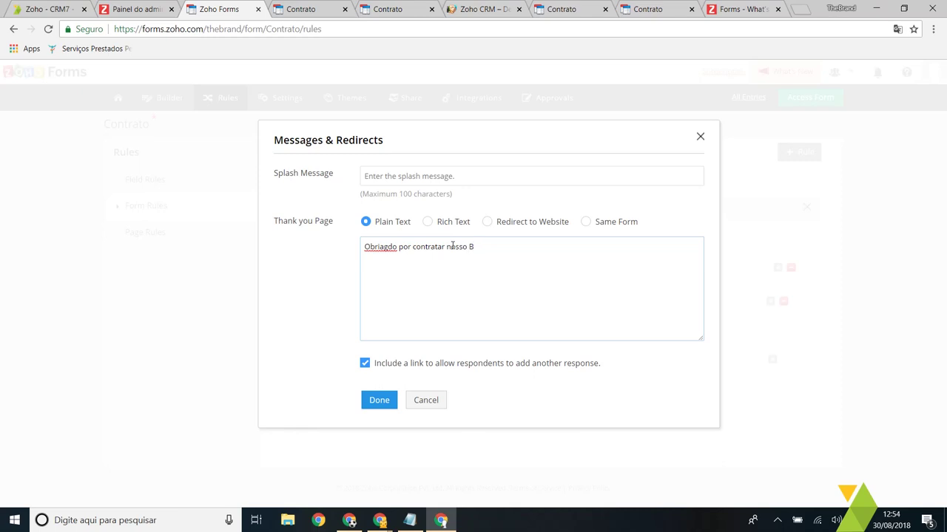
{"action": "key", "text": "ctrl+a"}
{"action": "left_click", "coordinate": [428, 400]}
{"action": "left_click", "coordinate": [455, 235]}
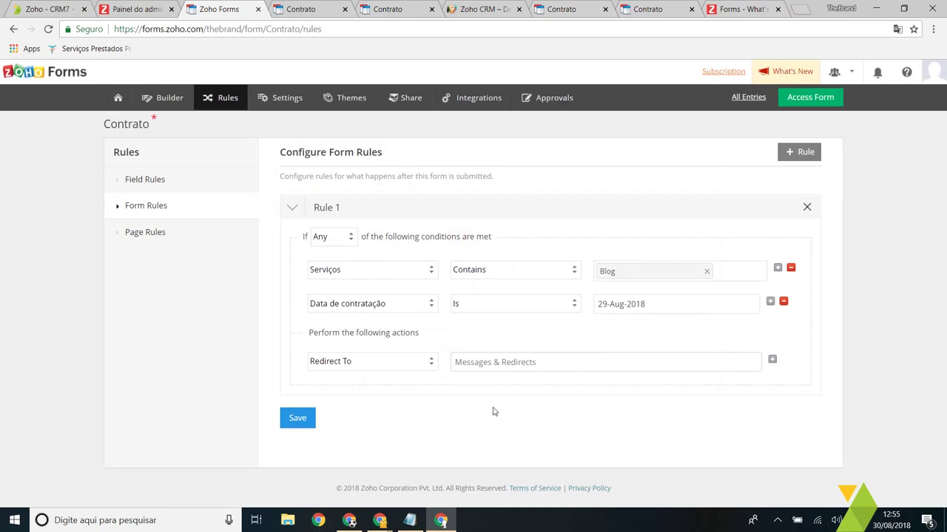
Step: Start a trial Dados page rule with a skip condition based on the Nome field
{"action": "left_click", "coordinate": [144, 242]}
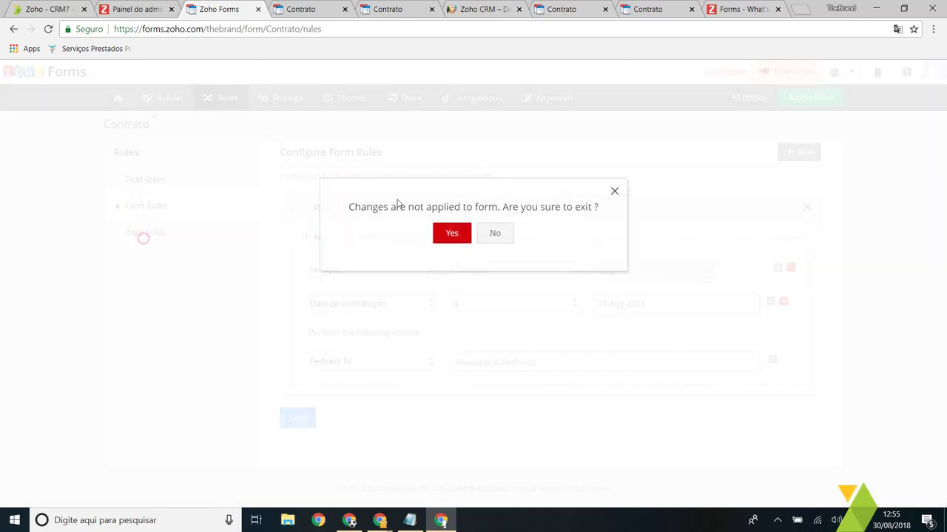
{"action": "left_click", "coordinate": [437, 236]}
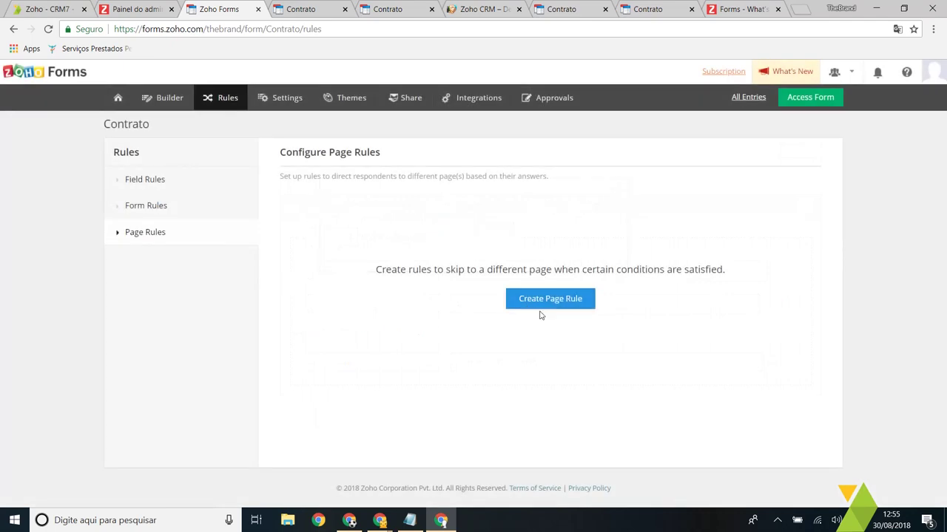
{"action": "left_click", "coordinate": [551, 300]}
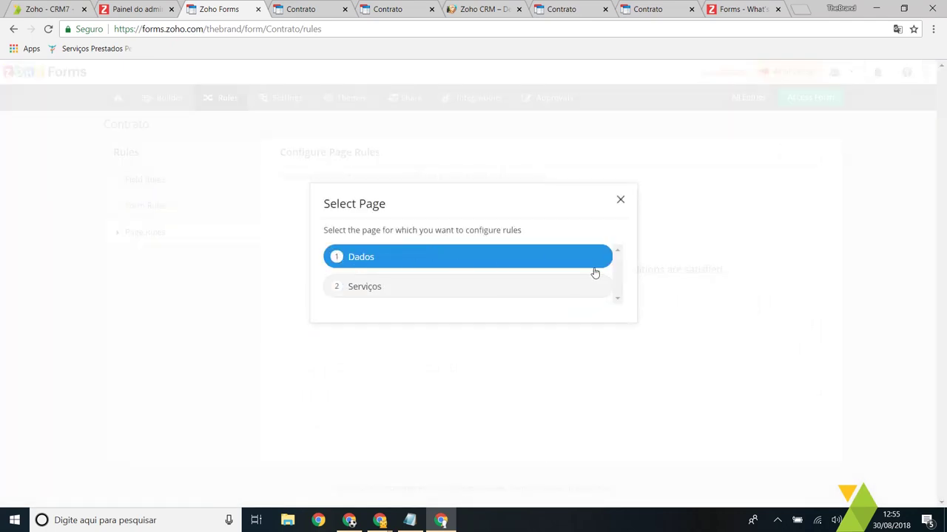
{"action": "left_click", "coordinate": [370, 259]}
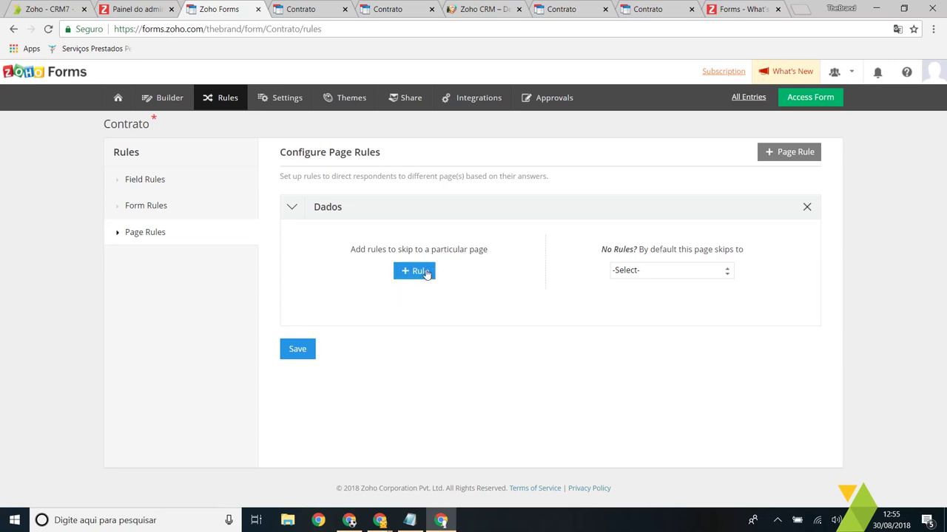
{"action": "left_click", "coordinate": [429, 272]}
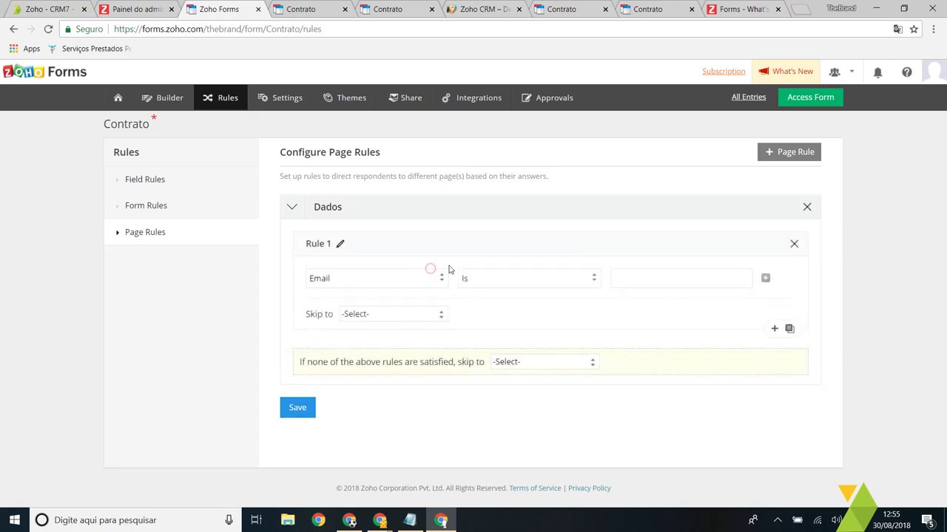
{"action": "left_click", "coordinate": [400, 285]}
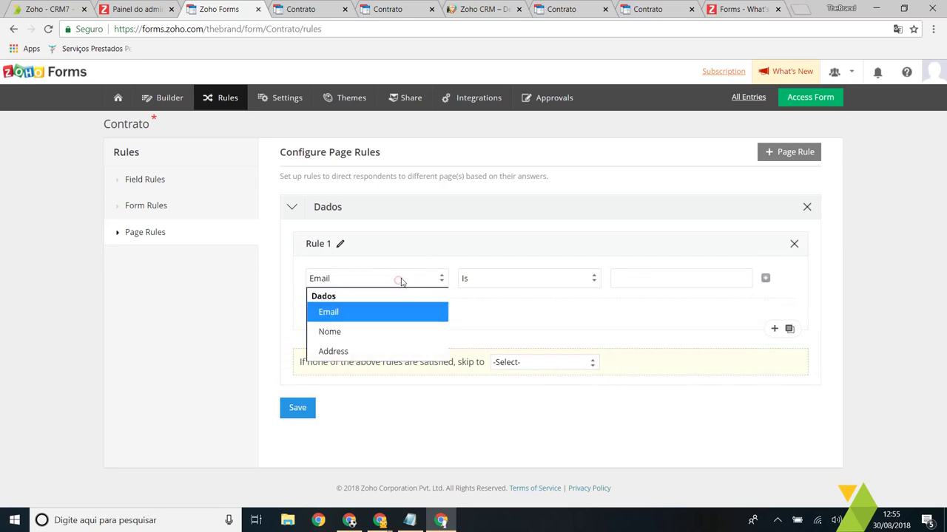
{"action": "left_click", "coordinate": [379, 311]}
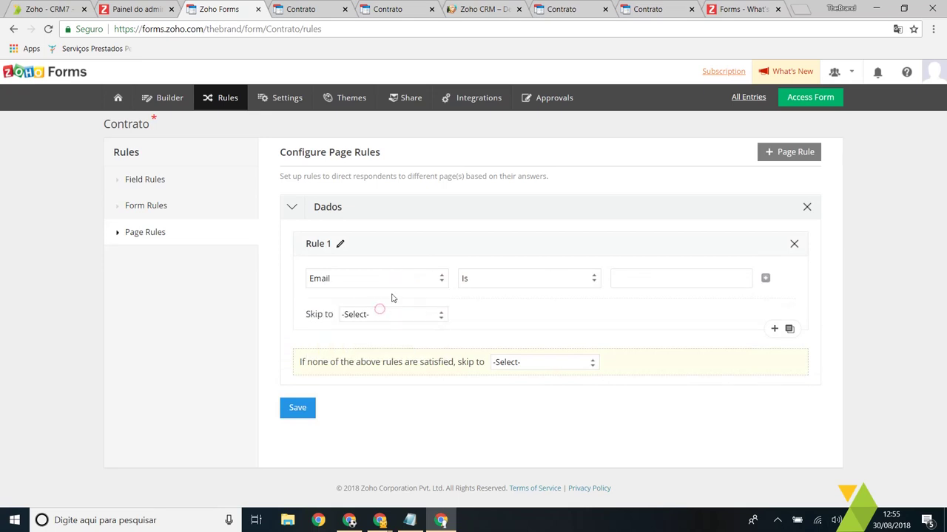
{"action": "left_click", "coordinate": [367, 279]}
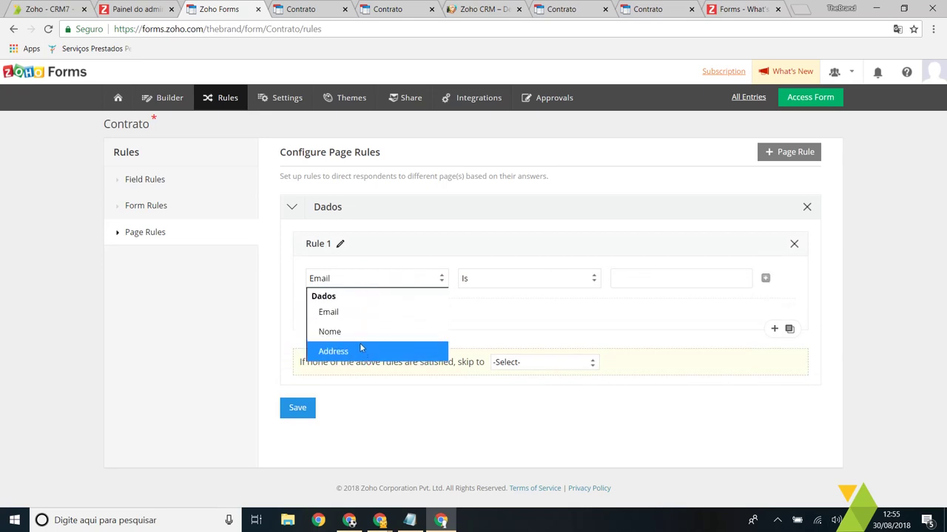
{"action": "left_click", "coordinate": [358, 334]}
Step: Set the trial condition to Nome Contains, skipping to Page 3
{"action": "left_click", "coordinate": [505, 278]}
{"action": "left_click", "coordinate": [505, 298]}
{"action": "left_click", "coordinate": [639, 276]}
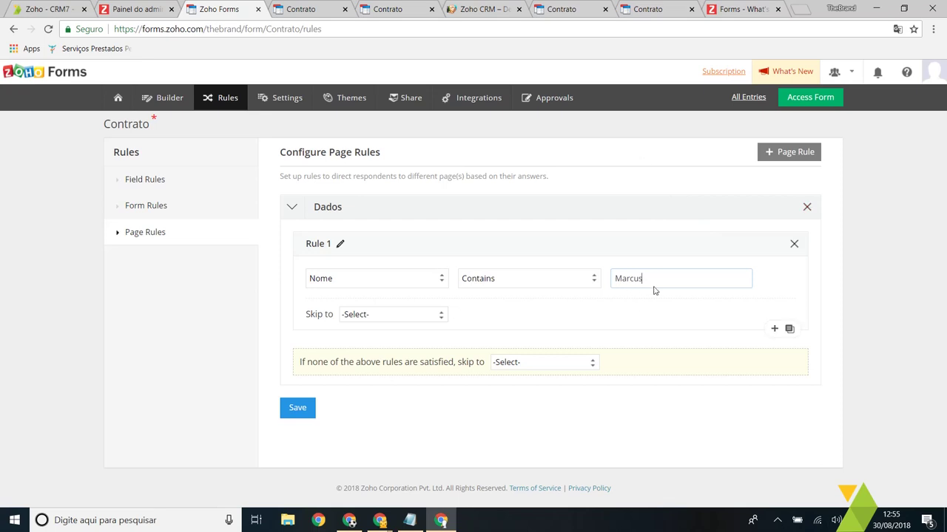
{"action": "left_click", "coordinate": [362, 316]}
{"action": "left_click", "coordinate": [389, 372]}
{"action": "left_click", "coordinate": [401, 286]}
{"action": "left_click", "coordinate": [401, 286]}
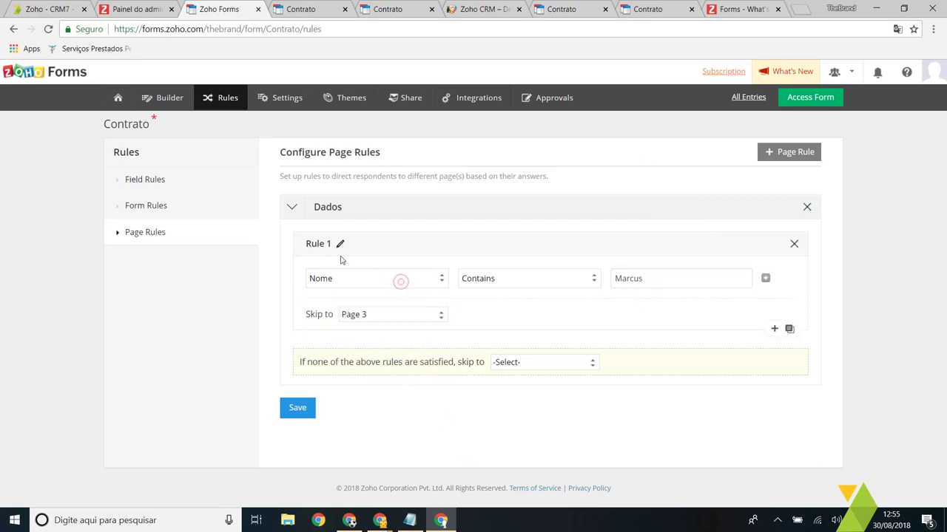
Step: Delete the trial skip rules and the Dados page rule, then begin a new page rule
{"action": "left_click", "coordinate": [794, 244]}
{"action": "left_click", "coordinate": [414, 271]}
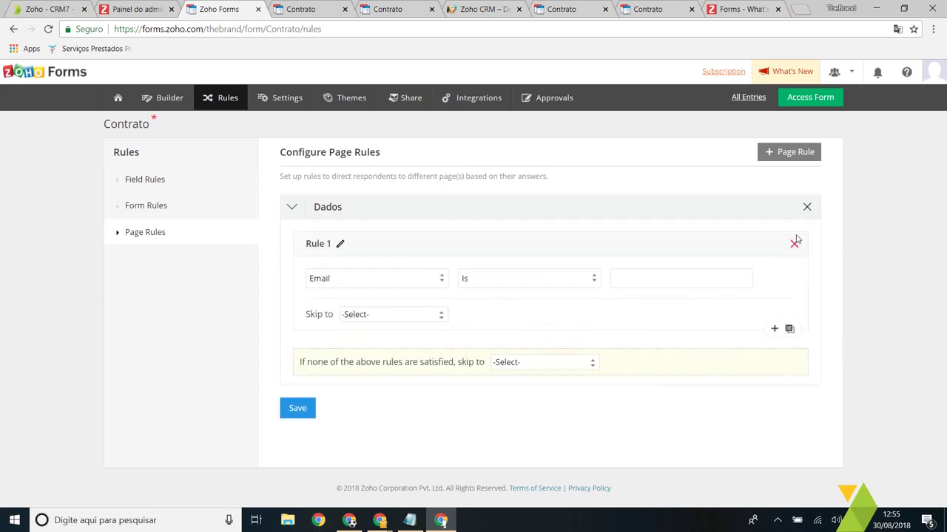
{"action": "left_click", "coordinate": [795, 243]}
{"action": "left_click", "coordinate": [808, 207]}
{"action": "left_click", "coordinate": [451, 264]}
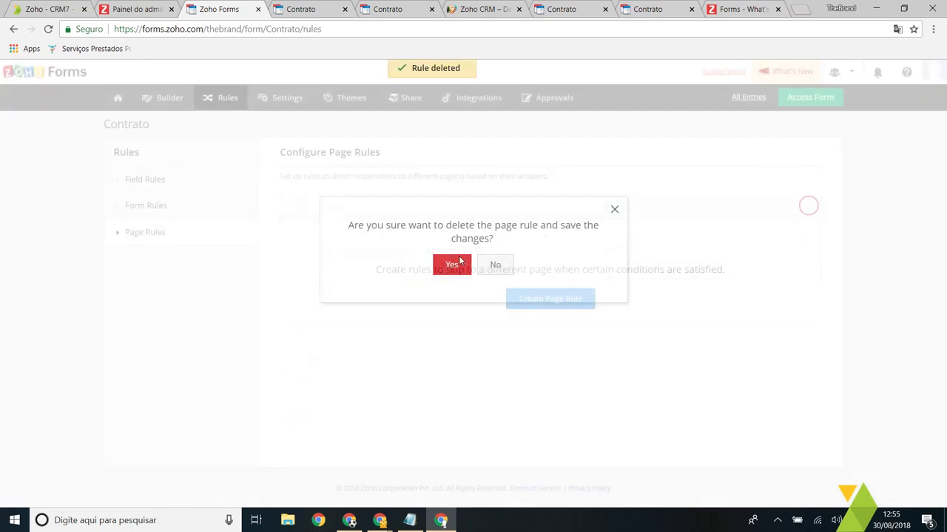
{"action": "left_click", "coordinate": [580, 296]}
Step: Add a Serviços page rule: if Serviços contains Domínio, skip to Page 3; return to the builder
{"action": "left_click", "coordinate": [394, 290]}
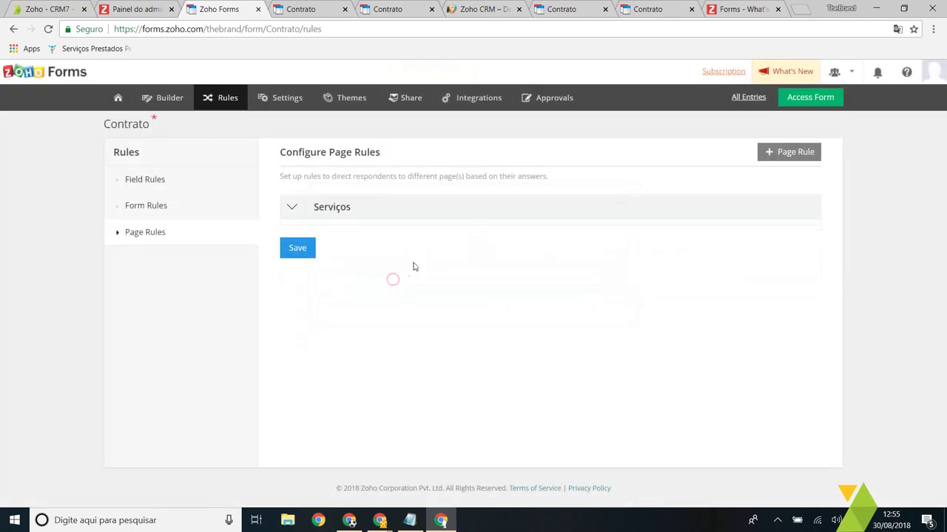
{"action": "left_click", "coordinate": [427, 276]}
{"action": "left_click", "coordinate": [407, 280]}
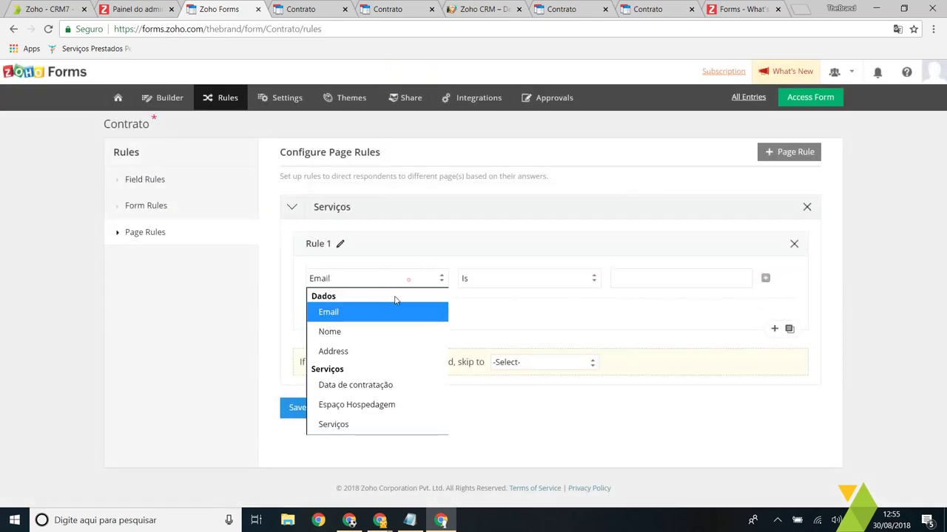
{"action": "left_click", "coordinate": [372, 425]}
{"action": "left_click", "coordinate": [500, 283]}
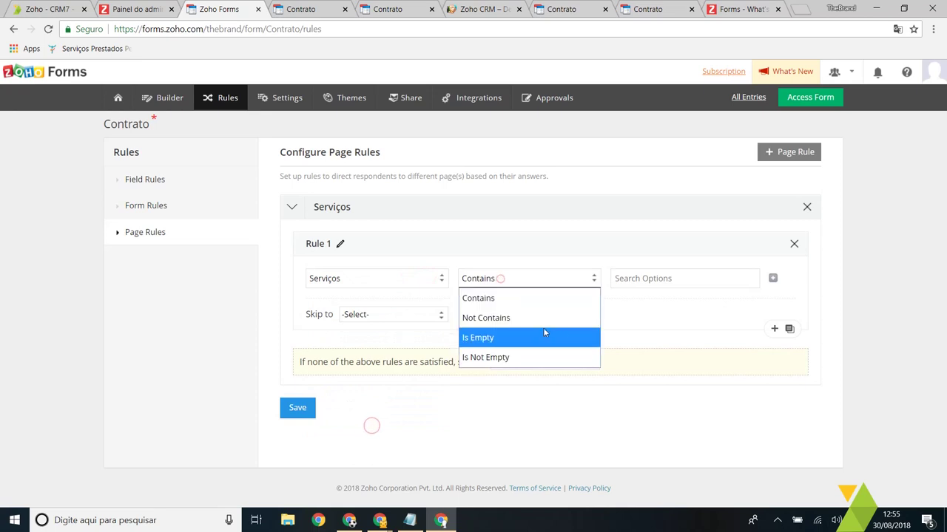
{"action": "left_click", "coordinate": [728, 274]}
{"action": "left_click", "coordinate": [662, 335]}
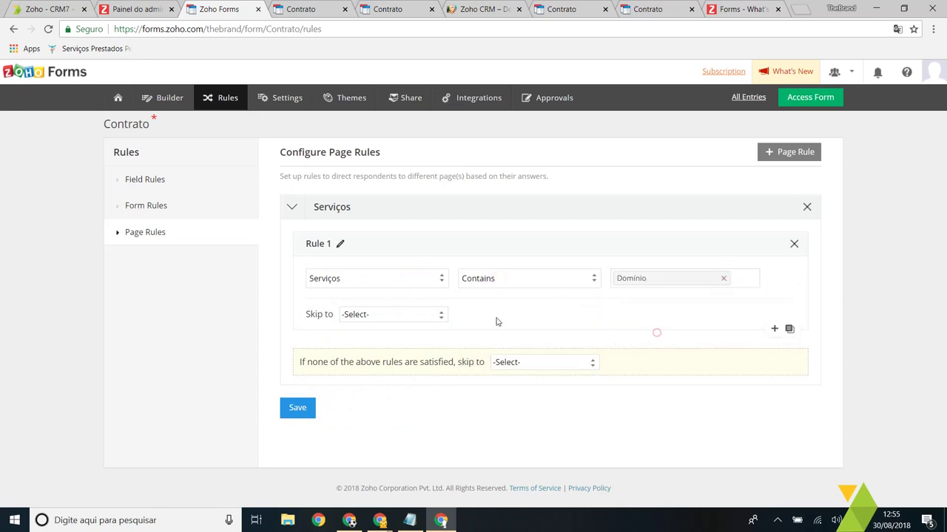
{"action": "left_click", "coordinate": [389, 316]}
{"action": "left_click", "coordinate": [382, 353]}
{"action": "left_click", "coordinate": [181, 100]}
{"action": "left_click", "coordinate": [524, 101]}
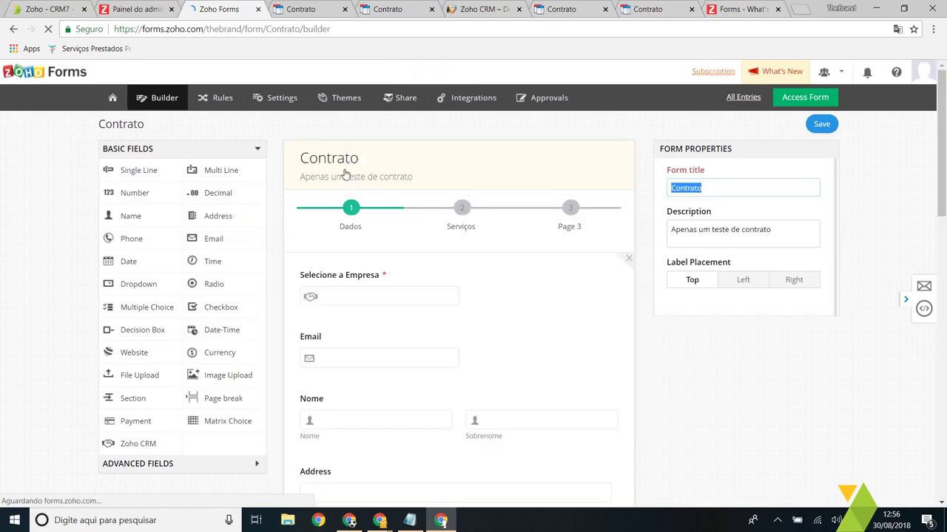
Step: Review the Contrato form layout and its rules, then view the form's Settings
{"action": "scroll", "coordinate": [360, 269], "scroll_direction": "down", "scroll_amount": 12}
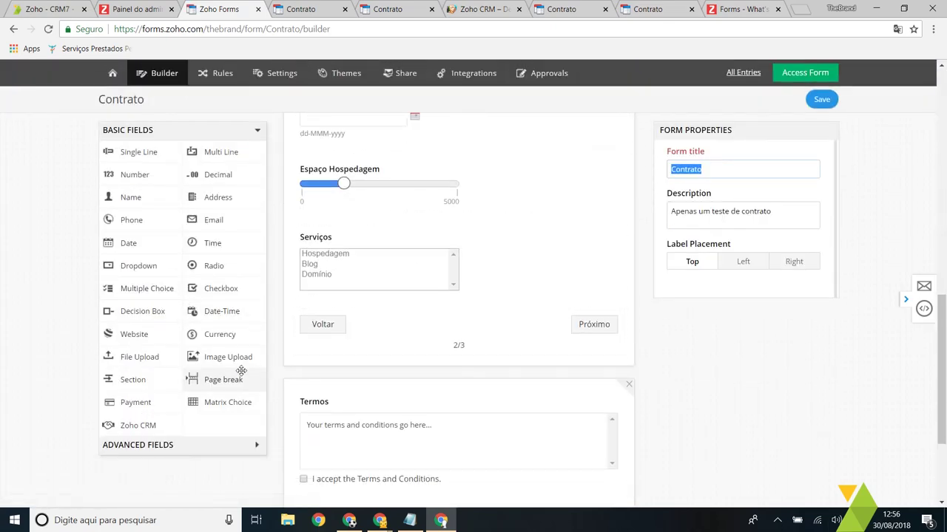
{"action": "left_click_drag", "start_coordinate": [233, 379], "coordinate": [220, 348]}
{"action": "scroll", "coordinate": [511, 283], "scroll_direction": "up", "scroll_amount": 12}
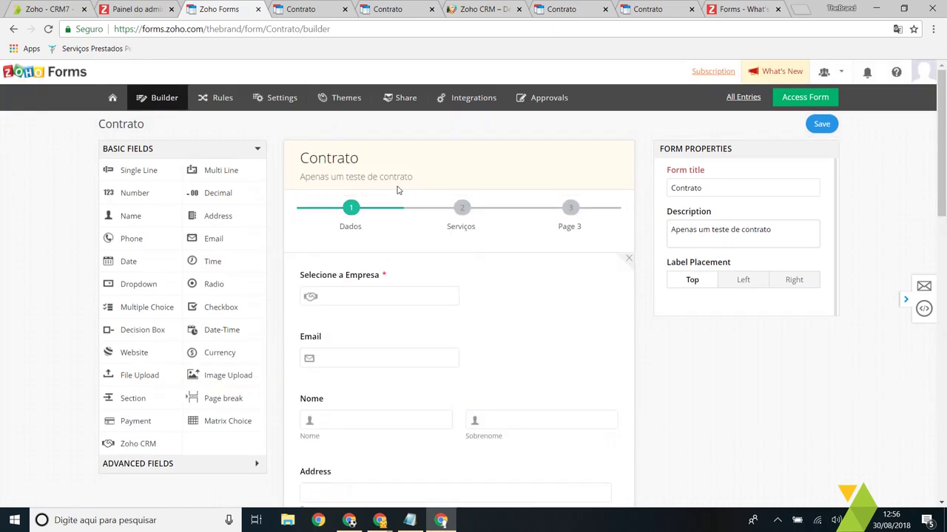
{"action": "left_click", "coordinate": [230, 101]}
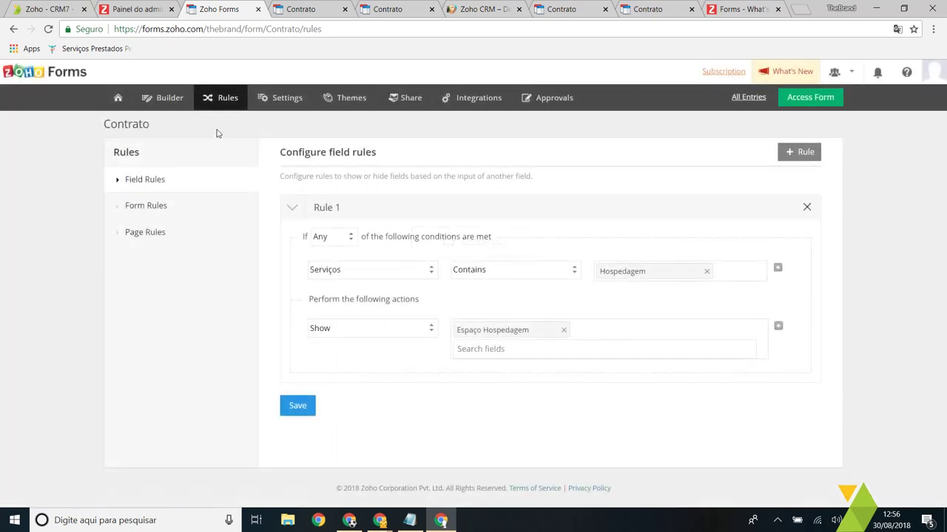
{"action": "left_click", "coordinate": [282, 102]}
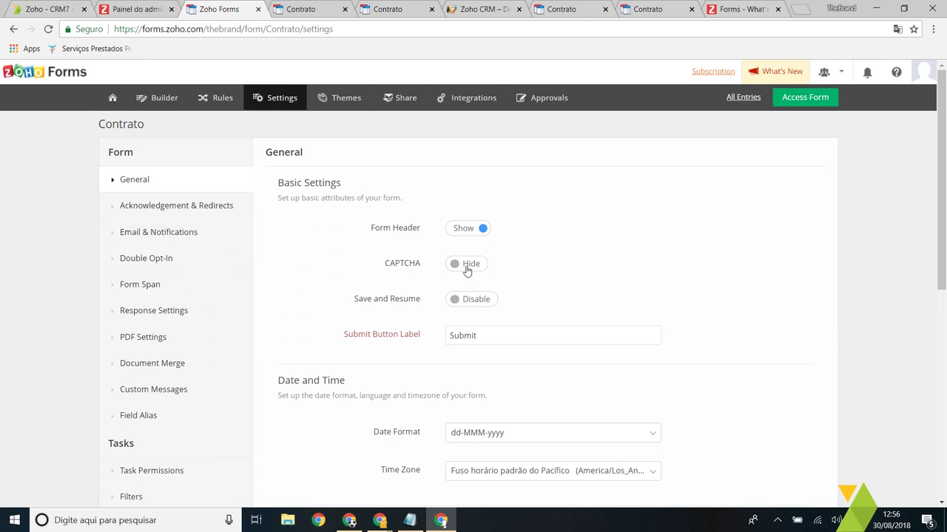
Step: Switch CAPTCHA to Show on the Contrato form
{"action": "left_click", "coordinate": [467, 270]}
{"action": "scroll", "coordinate": [338, 249], "scroll_direction": "down", "scroll_amount": 2}
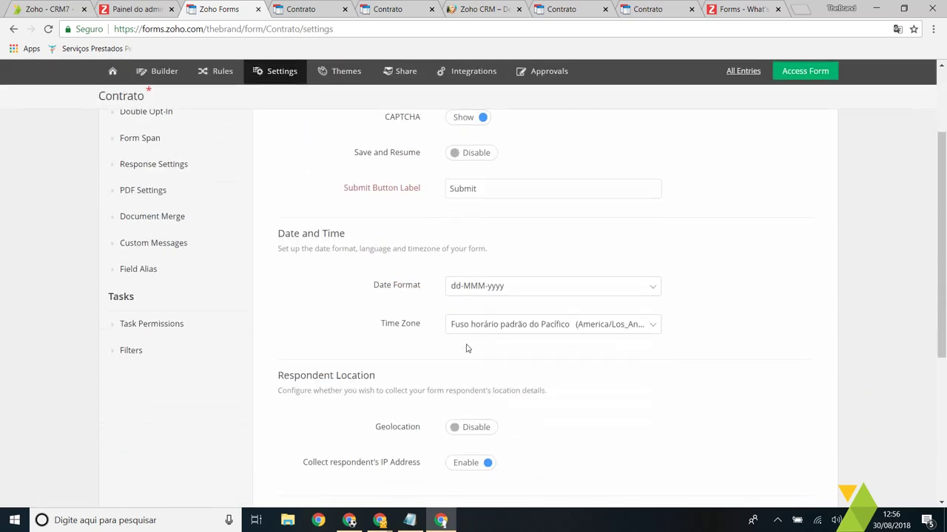
{"action": "scroll", "coordinate": [512, 301], "scroll_direction": "down", "scroll_amount": 2}
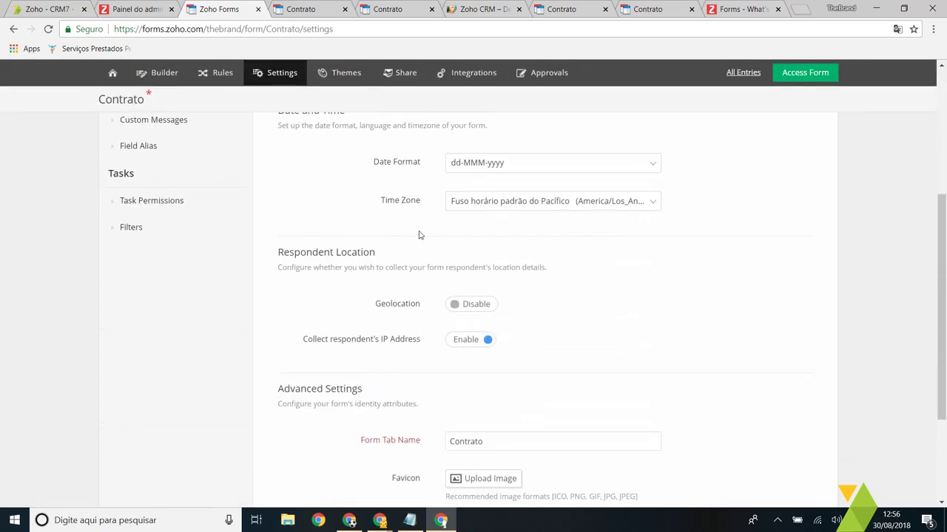
Step: Set the time zone to Brasília (America/Sao_Paulo), leaving for Email & Notifications unsaved
{"action": "left_click", "coordinate": [558, 203]}
{"action": "type", "text": "bras"}
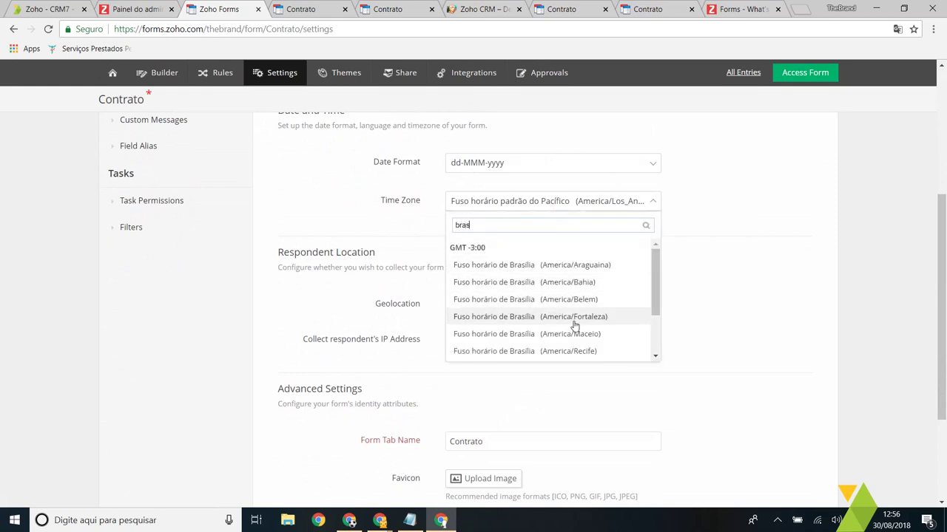
{"action": "scroll", "coordinate": [570, 317], "scroll_direction": "down", "scroll_amount": 2}
{"action": "left_click", "coordinate": [600, 304]}
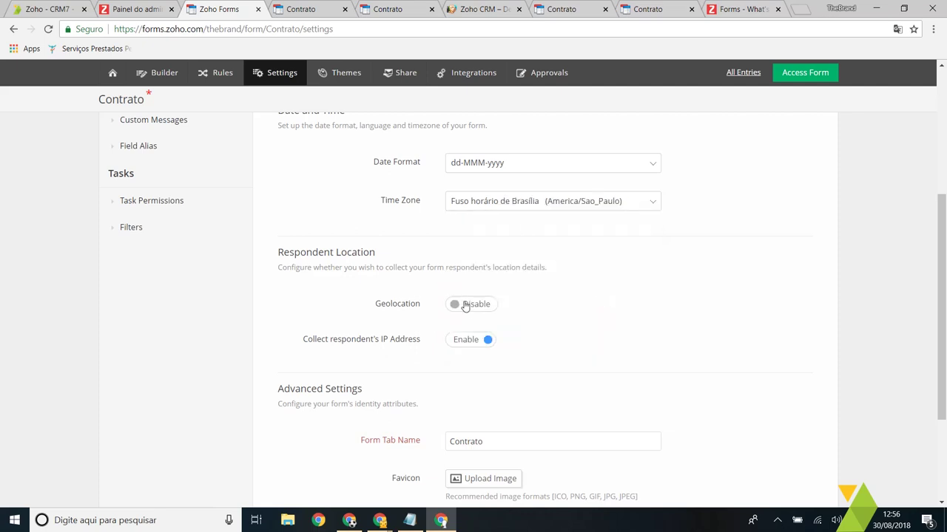
{"action": "scroll", "coordinate": [481, 314], "scroll_direction": "up", "scroll_amount": 2}
{"action": "scroll", "coordinate": [538, 358], "scroll_direction": "up", "scroll_amount": 2}
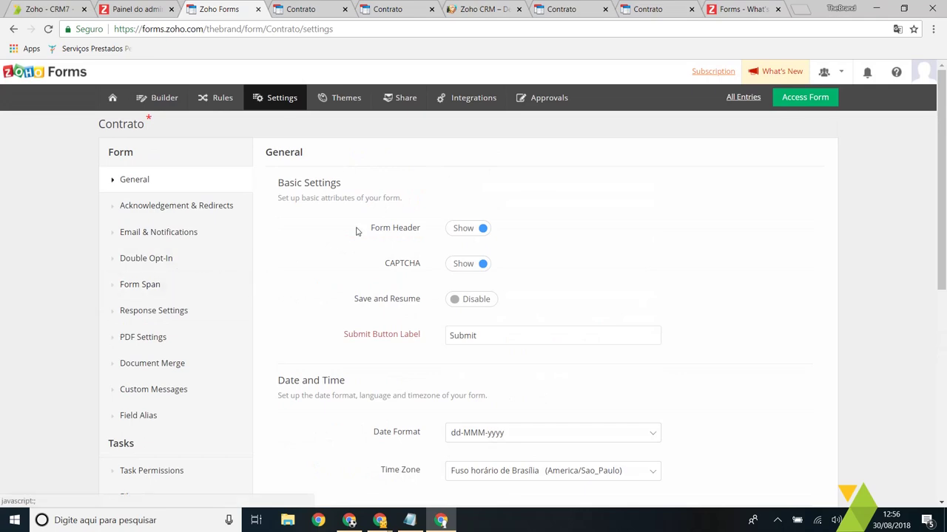
{"action": "scroll", "coordinate": [386, 264], "scroll_direction": "down", "scroll_amount": 5}
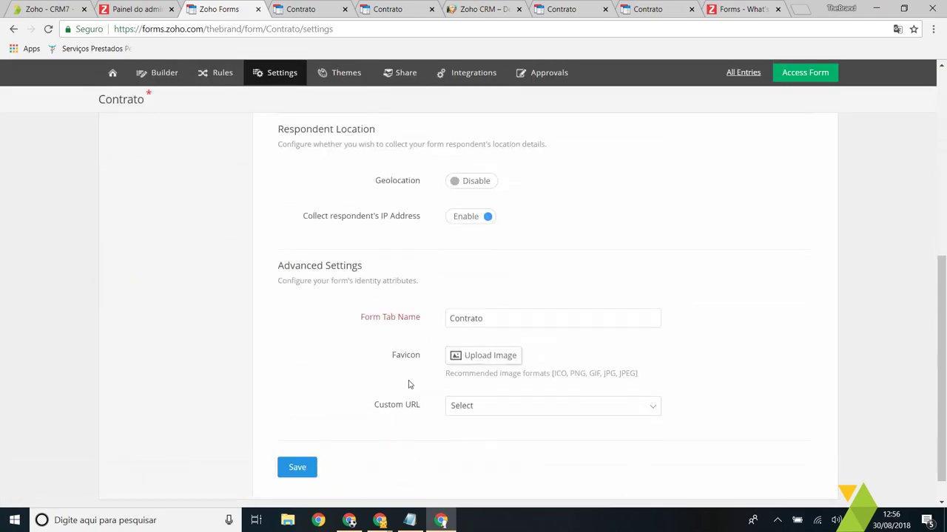
{"action": "scroll", "coordinate": [433, 384], "scroll_direction": "up", "scroll_amount": 10}
{"action": "left_click", "coordinate": [203, 233]}
{"action": "left_click", "coordinate": [458, 244]}
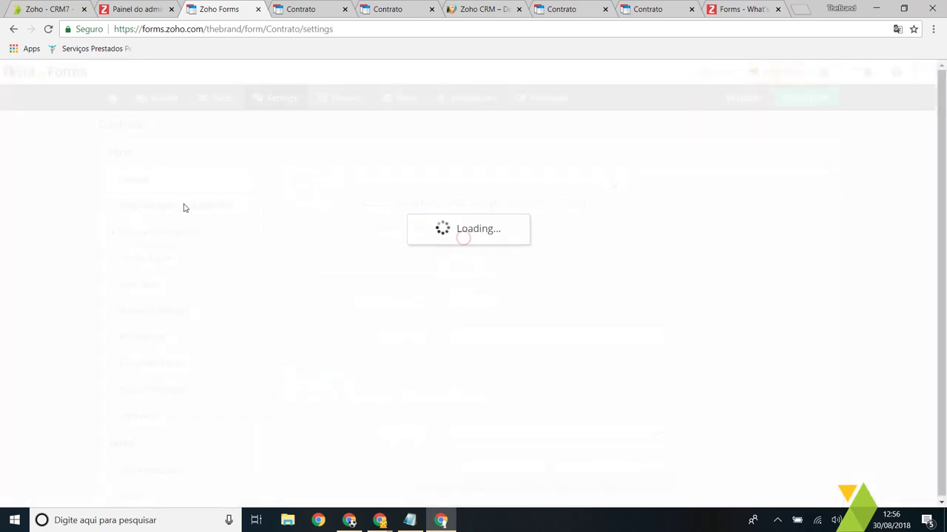
Step: Replace the thank-you message with 'Obrigado! Em breve você receberá um email.'
{"action": "left_click", "coordinate": [213, 214]}
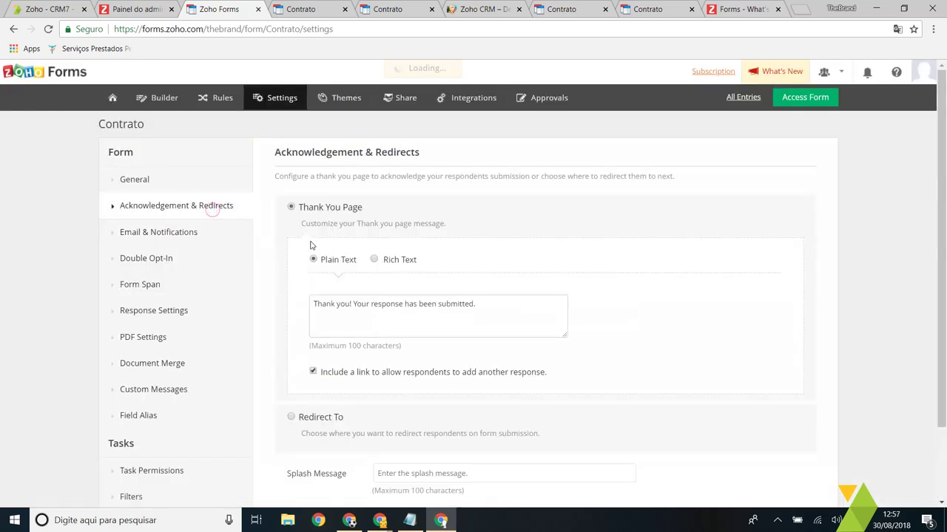
{"action": "left_click_drag", "start_coordinate": [490, 316], "coordinate": [288, 301]}
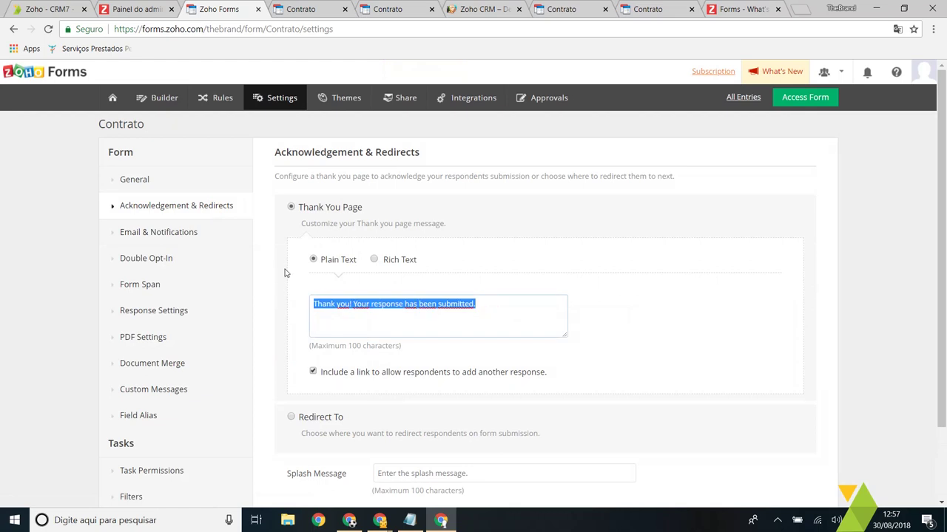
{"action": "type", "text": "Obr"}
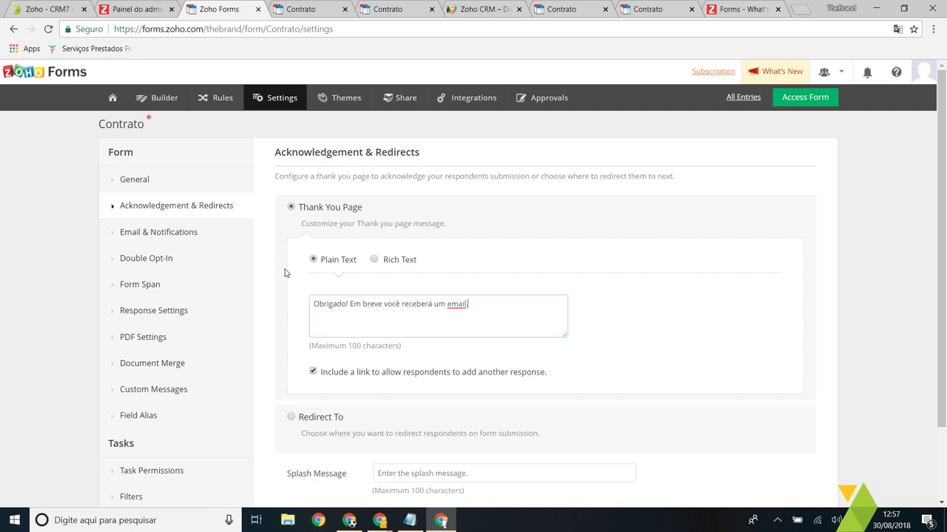
Step: Try bold, italic and underline in Rich Text, then revert the message to Plain Text
{"action": "left_click", "coordinate": [374, 259]}
{"action": "triple_click", "coordinate": [501, 351]}
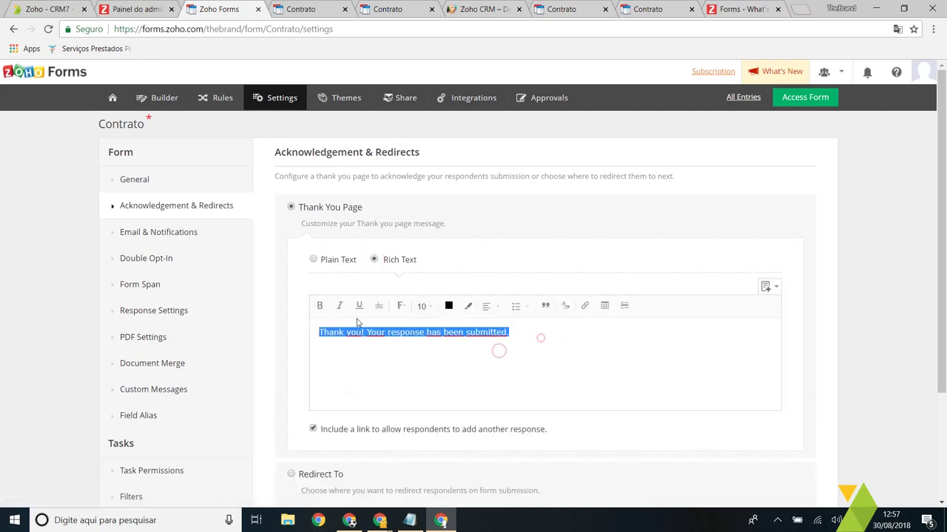
{"action": "left_click", "coordinate": [319, 305]}
{"action": "left_click", "coordinate": [359, 306]}
{"action": "left_click", "coordinate": [339, 306]}
{"action": "left_click", "coordinate": [387, 356]}
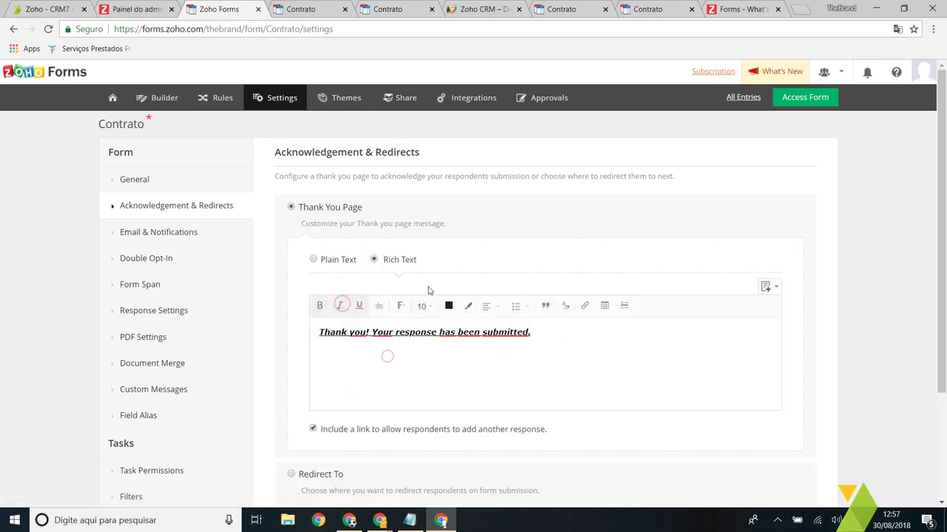
{"action": "left_click", "coordinate": [338, 264]}
{"action": "scroll", "coordinate": [422, 303], "scroll_direction": "down", "scroll_amount": 2}
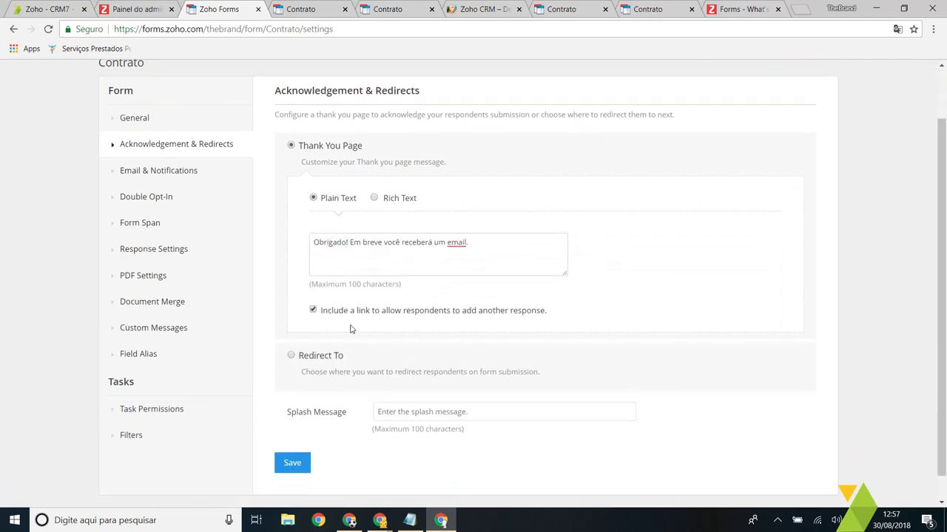
Step: Set the post-submission redirect to Website, leaving the page with changes unsaved
{"action": "scroll", "coordinate": [319, 229], "scroll_direction": "up", "scroll_amount": 2}
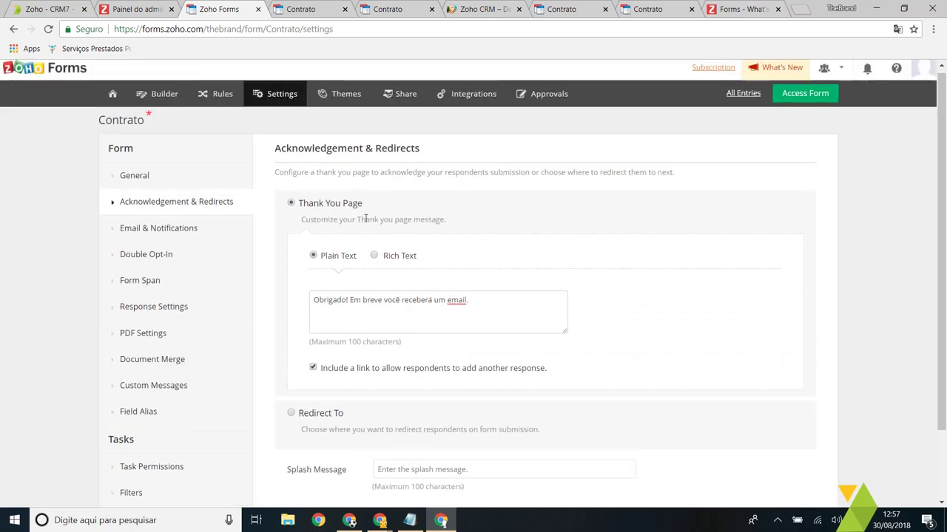
{"action": "scroll", "coordinate": [359, 296], "scroll_direction": "down", "scroll_amount": 2}
{"action": "left_click", "coordinate": [315, 325]}
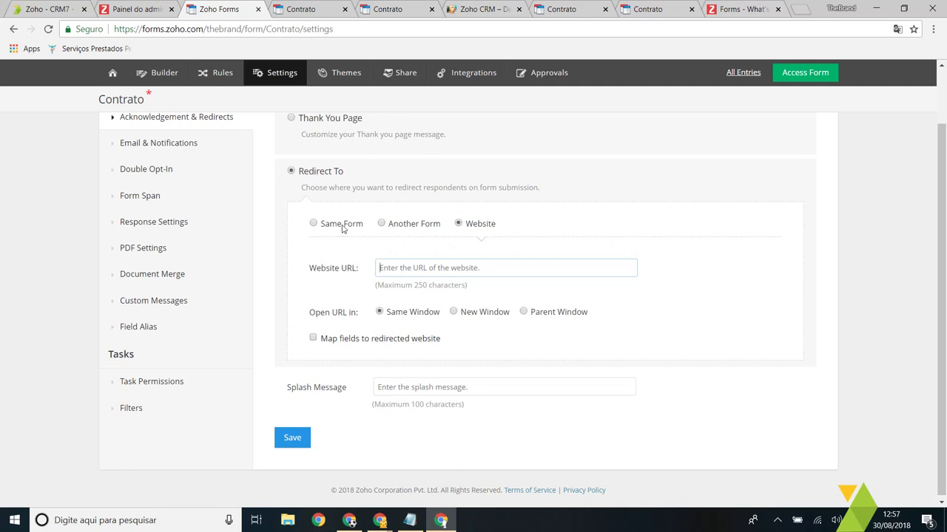
{"action": "scroll", "coordinate": [420, 274], "scroll_direction": "up", "scroll_amount": 1}
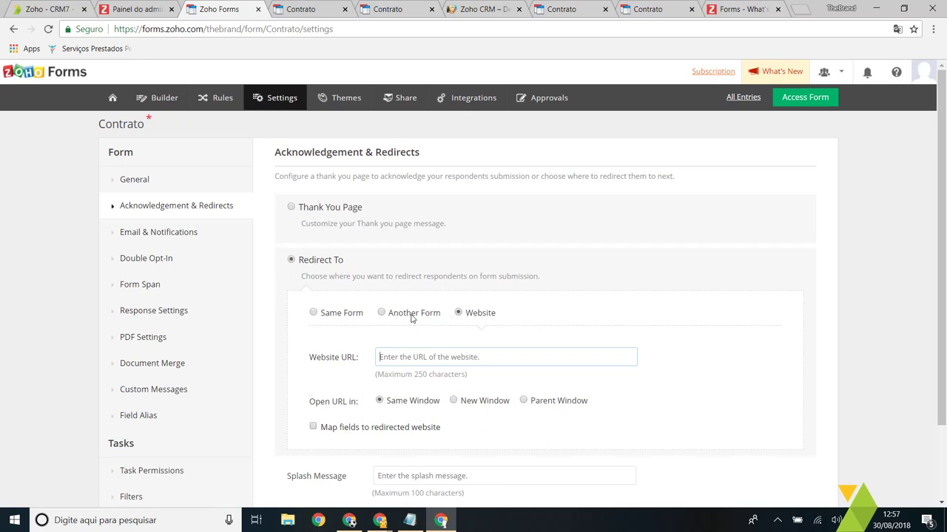
{"action": "left_click", "coordinate": [411, 315]}
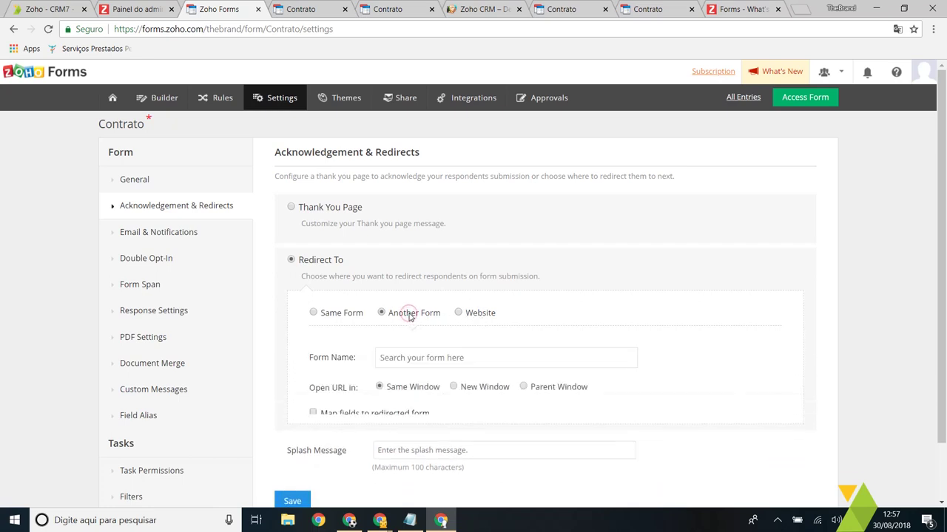
{"action": "left_click", "coordinate": [357, 315]}
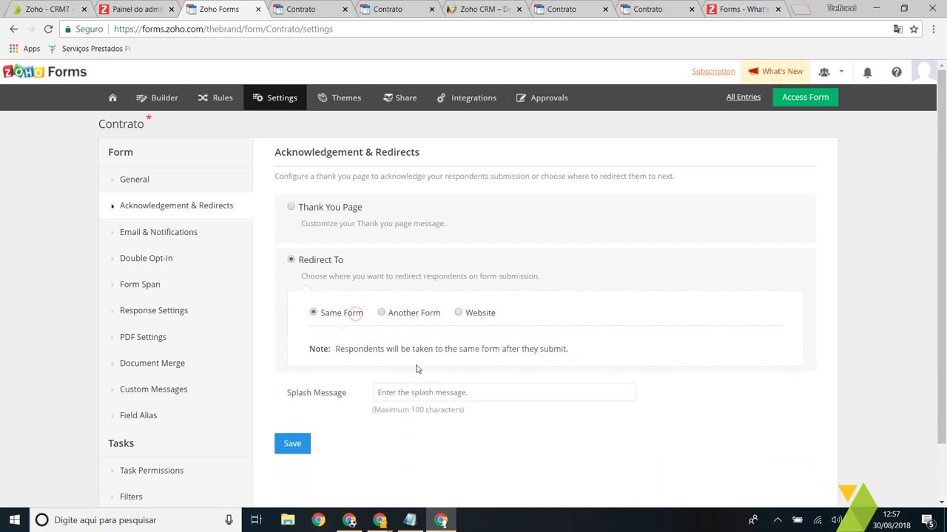
{"action": "left_click", "coordinate": [479, 317]}
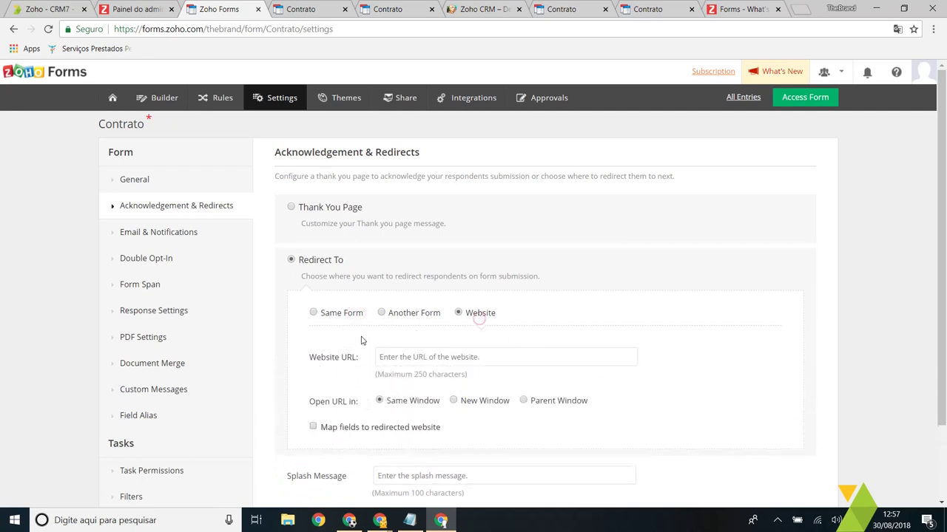
{"action": "left_click", "coordinate": [203, 235]}
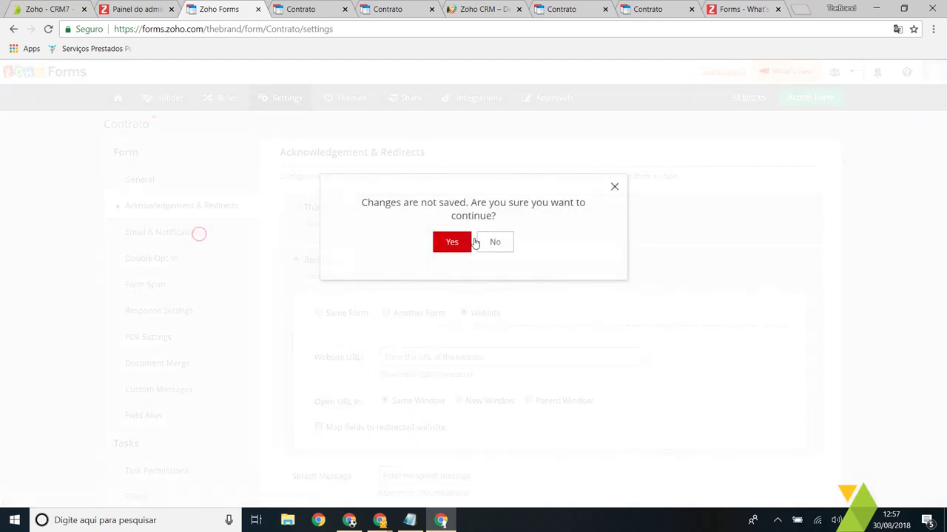
Step: Create the email notification 'My Template', triggered when a response is Added
{"action": "left_click", "coordinate": [466, 243]}
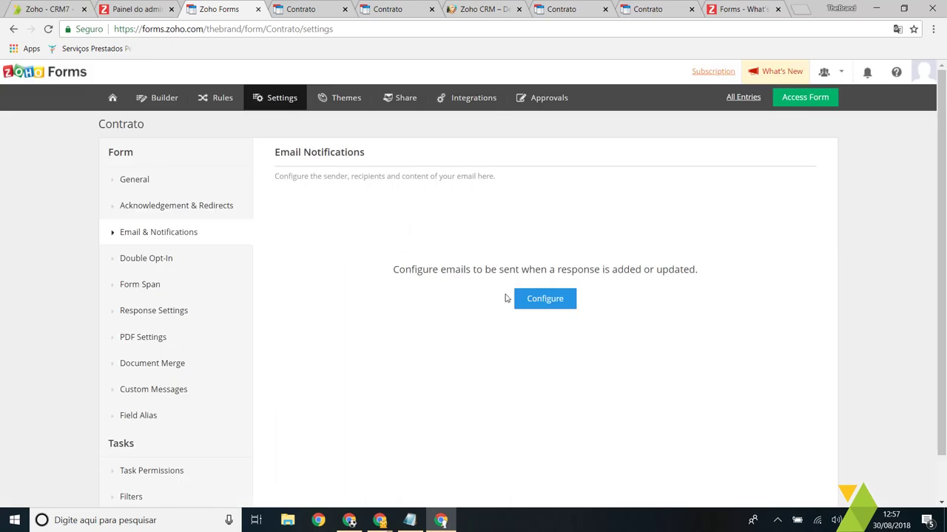
{"action": "left_click", "coordinate": [544, 298]}
{"action": "left_click", "coordinate": [420, 234]}
{"action": "left_click", "coordinate": [417, 255]}
{"action": "left_click", "coordinate": [437, 236]}
{"action": "left_click", "coordinate": [433, 257]}
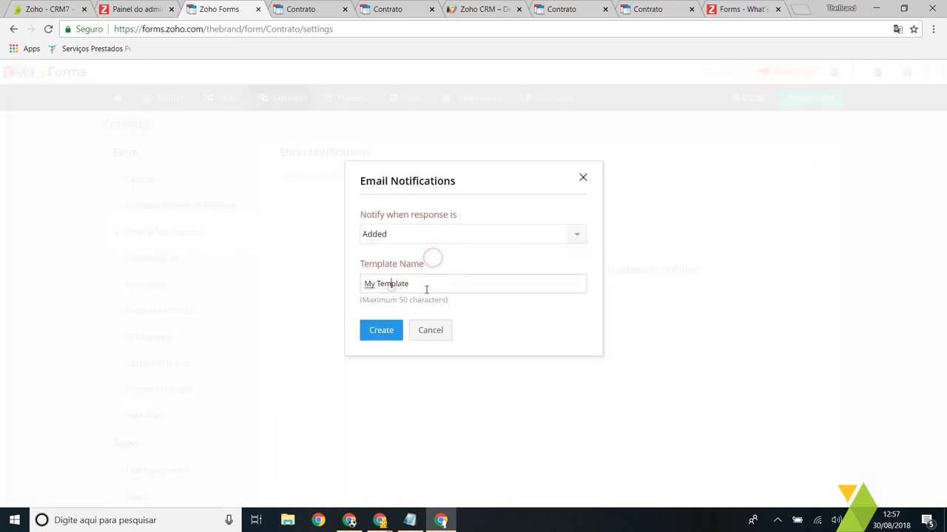
{"action": "left_click", "coordinate": [380, 330]}
{"action": "scroll", "coordinate": [556, 209], "scroll_direction": "down", "scroll_amount": 3}
{"action": "scroll", "coordinate": [499, 256], "scroll_direction": "up", "scroll_amount": 3}
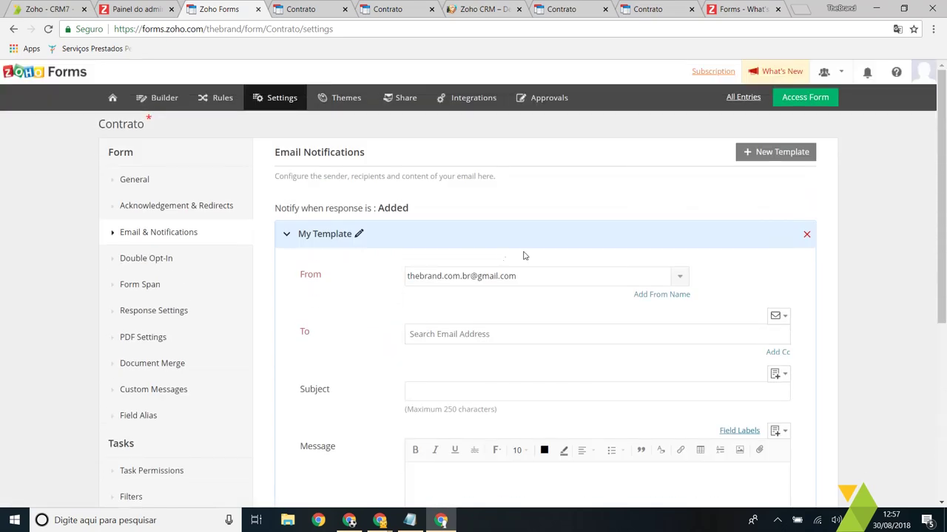
{"action": "scroll", "coordinate": [485, 296], "scroll_direction": "down", "scroll_amount": 1}
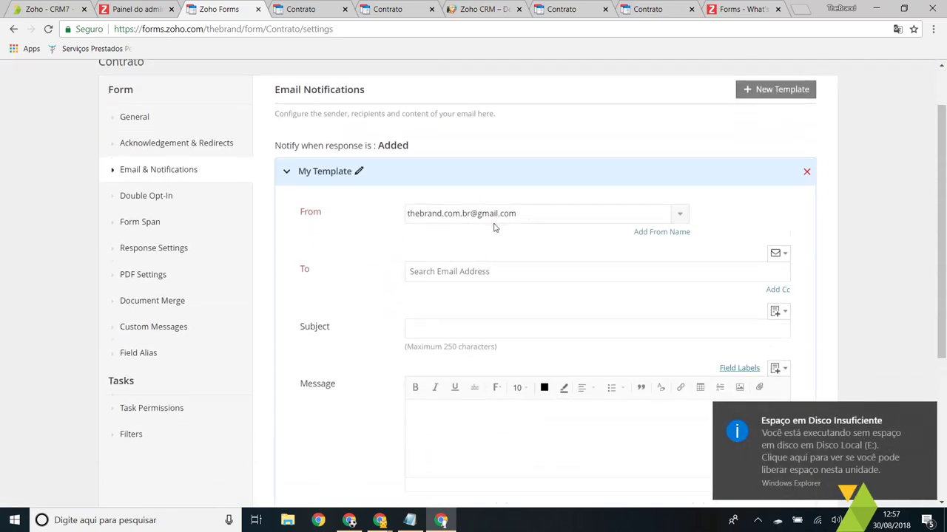
{"action": "scroll", "coordinate": [506, 210], "scroll_direction": "down", "scroll_amount": 1}
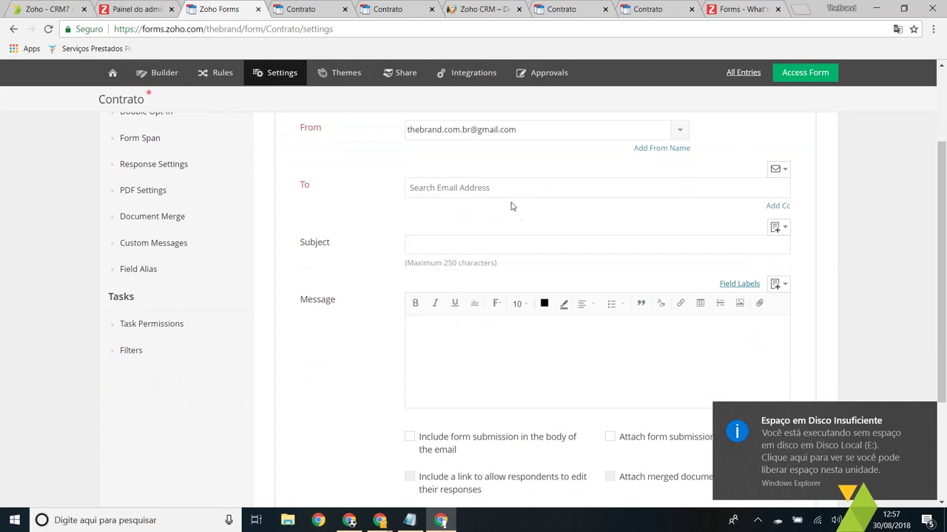
Step: Address My Template to the form's Email field and the sender's own address
{"action": "left_click", "coordinate": [782, 170]}
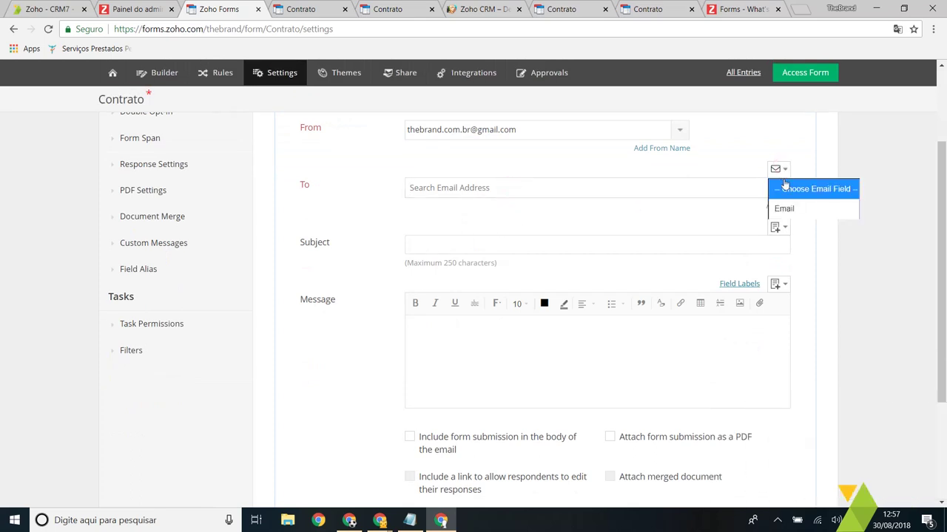
{"action": "left_click", "coordinate": [805, 209]}
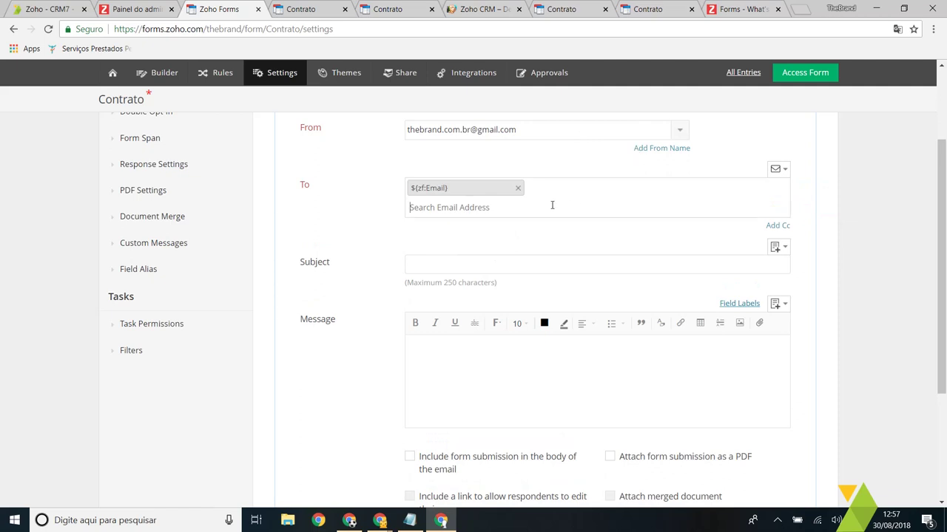
{"action": "type", "text": "marcus"}
{"action": "key", "text": "ctrl+a"}
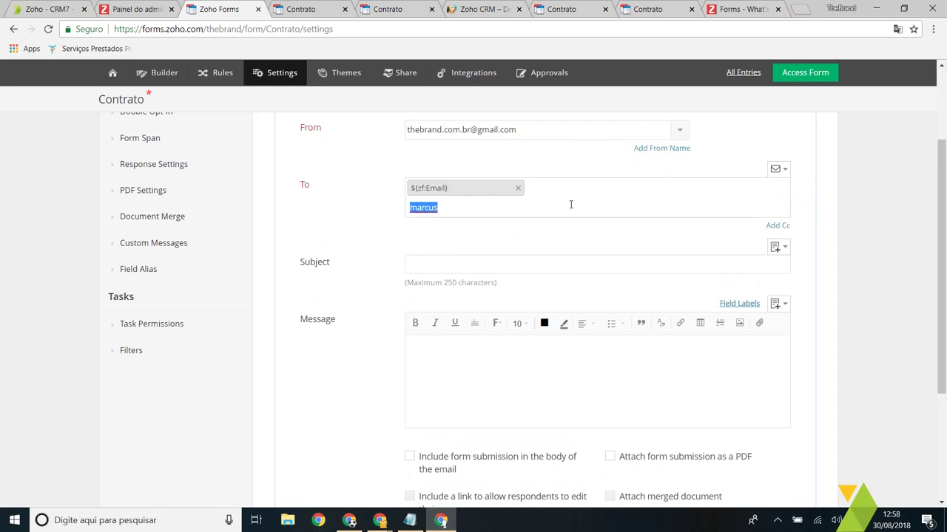
{"action": "key", "text": "BackSpace"}
{"action": "left_click", "coordinate": [541, 225]}
{"action": "left_click", "coordinate": [492, 264]}
Step: Insert the Data de contratação field (${zf:Date}) as the email subject
{"action": "scroll", "coordinate": [754, 199], "scroll_direction": "down", "scroll_amount": 1}
{"action": "left_click", "coordinate": [780, 186]}
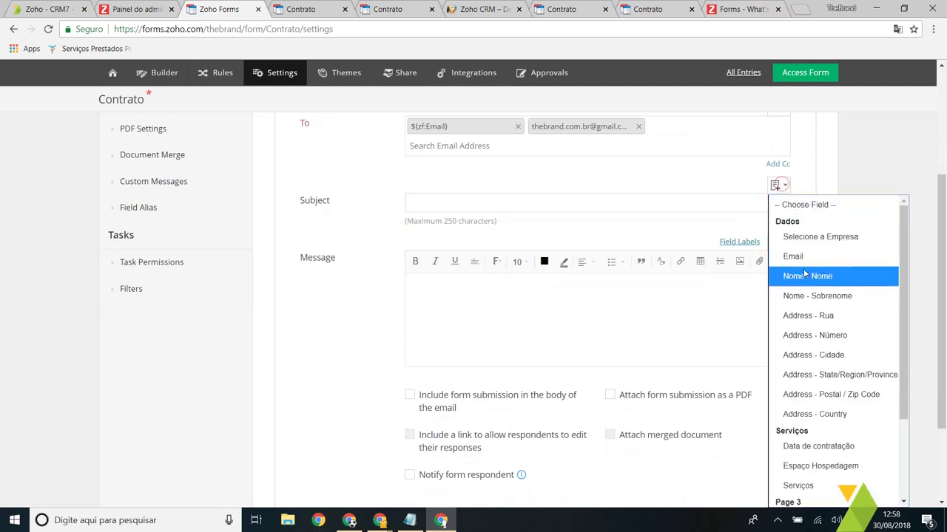
{"action": "scroll", "coordinate": [799, 296], "scroll_direction": "down", "scroll_amount": 2}
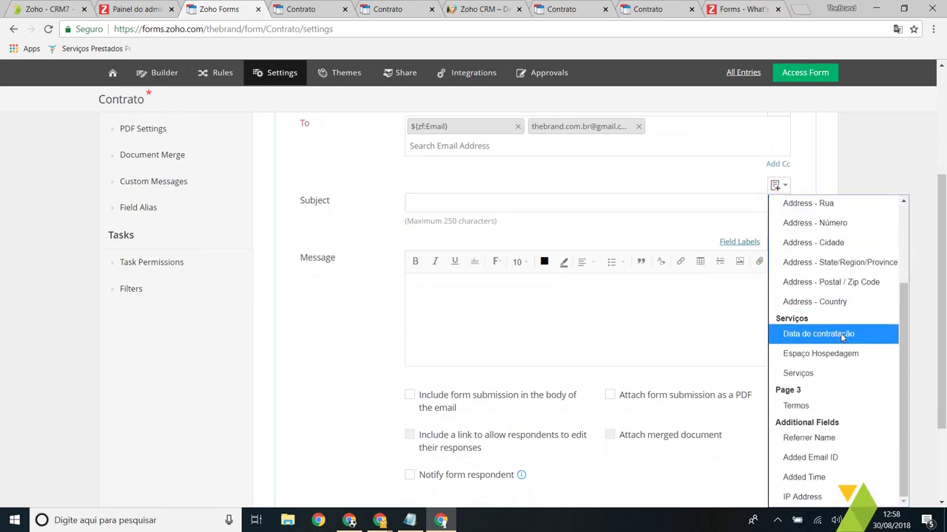
{"action": "left_click", "coordinate": [821, 333]}
{"action": "left_click_drag", "start_coordinate": [461, 203], "coordinate": [400, 198]}
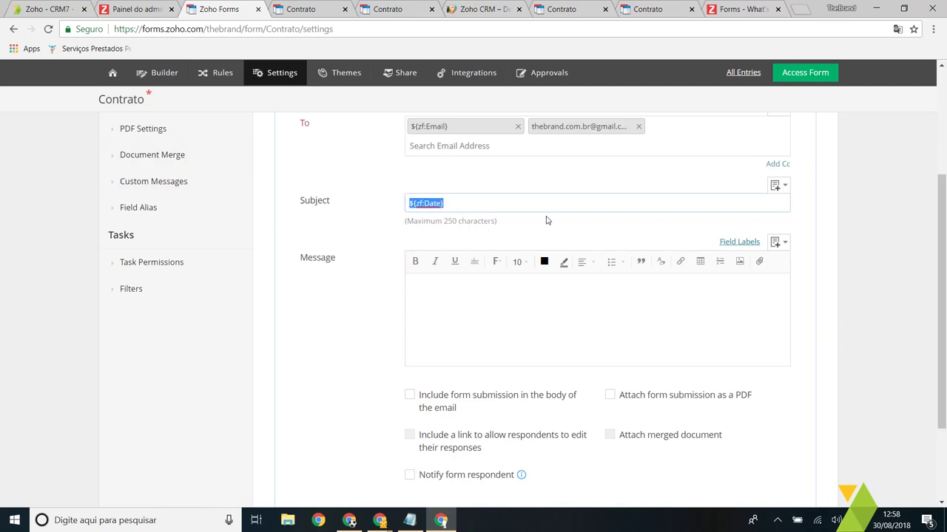
{"action": "left_click", "coordinate": [579, 300]}
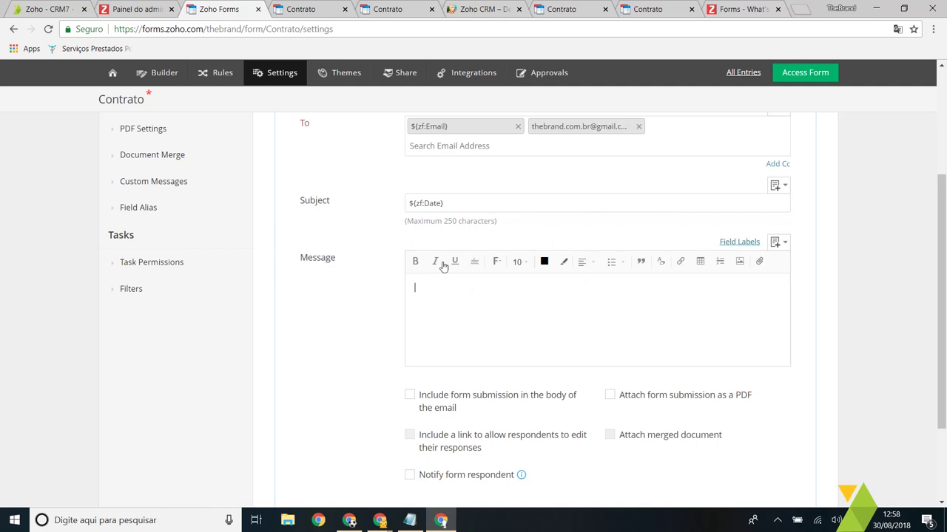
Step: Insert the Nome - Nome and Nome - Sobrenome placeholders into the message body
{"action": "left_click", "coordinate": [454, 203]}
{"action": "left_click", "coordinate": [405, 202]}
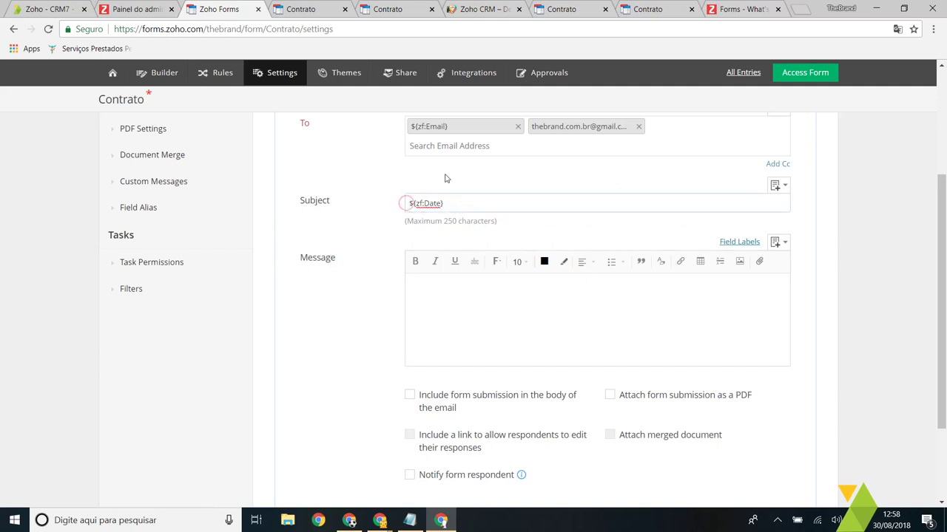
{"action": "left_click", "coordinate": [512, 293]}
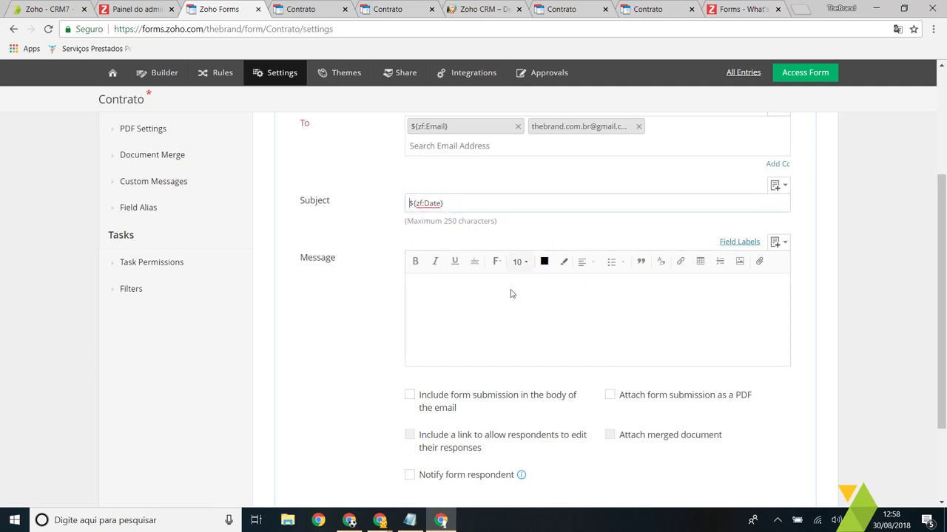
{"action": "left_click", "coordinate": [775, 242]}
{"action": "scroll", "coordinate": [806, 296], "scroll_direction": "down", "scroll_amount": 3}
{"action": "scroll", "coordinate": [806, 295], "scroll_direction": "up", "scroll_amount": 3}
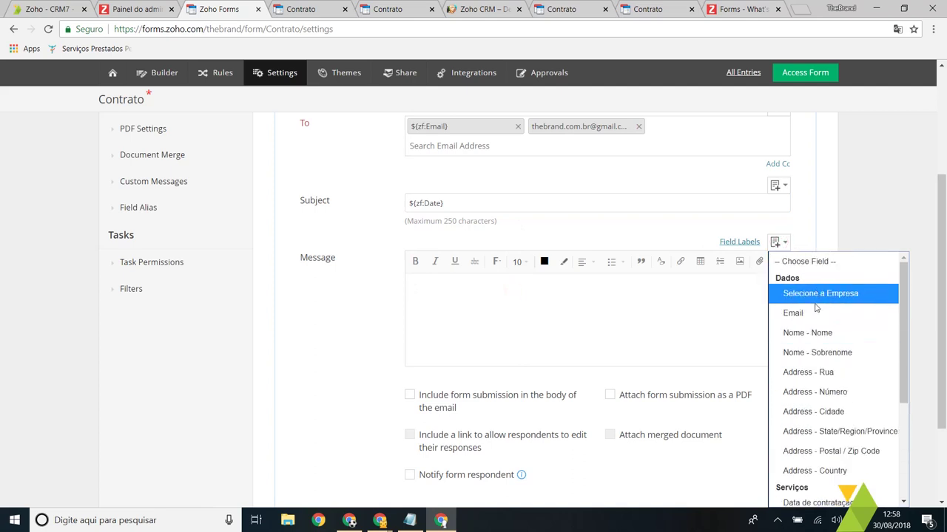
{"action": "left_click", "coordinate": [818, 330]}
{"action": "left_click", "coordinate": [786, 242]}
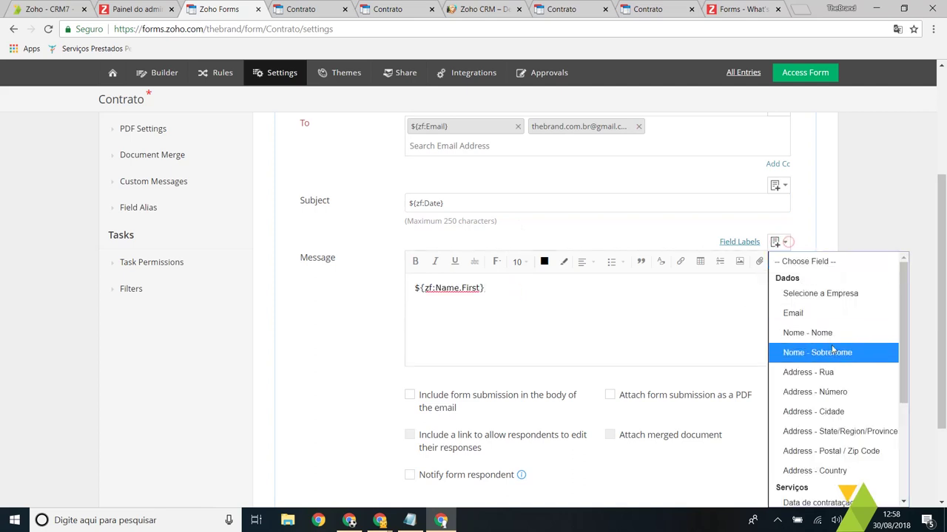
{"action": "left_click", "coordinate": [831, 347]}
Step: Prefix the message with 'Olá,' to greet the respondent by name
{"action": "left_click", "coordinate": [416, 289]}
{"action": "type", "text": "Olá,"}
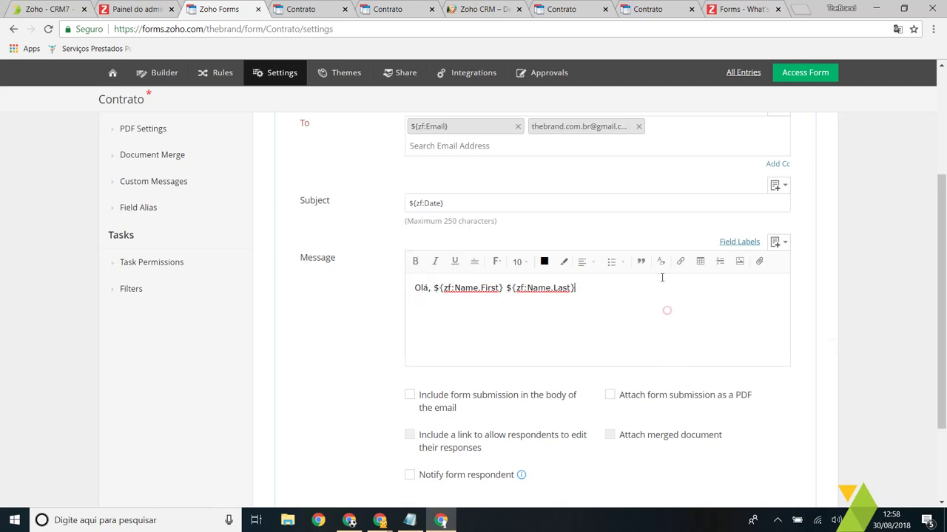
{"action": "scroll", "coordinate": [628, 296], "scroll_direction": "down", "scroll_amount": 2}
{"action": "scroll", "coordinate": [518, 309], "scroll_direction": "up", "scroll_amount": 2}
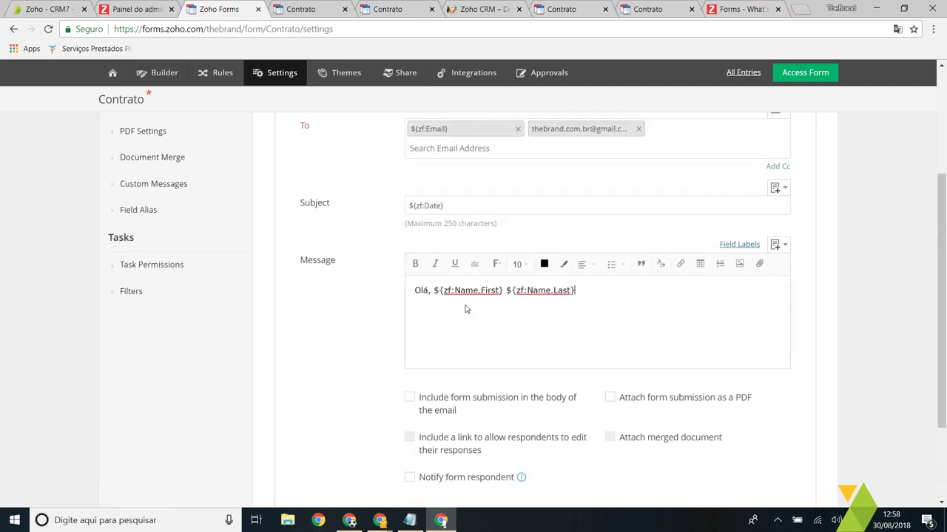
{"action": "scroll", "coordinate": [468, 310], "scroll_direction": "up", "scroll_amount": 2}
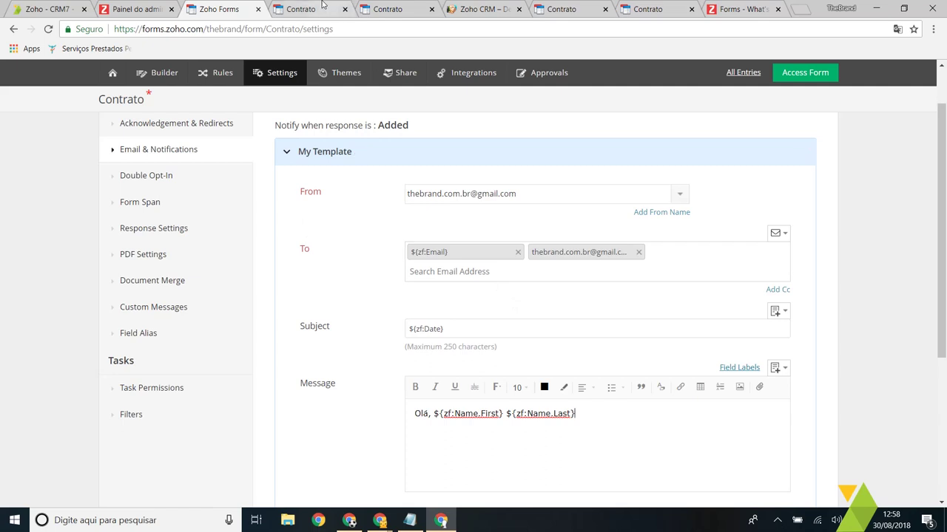
{"action": "left_click", "coordinate": [301, 9]}
Step: Compare the live Contrato form with the notification settings, then view the Zoho CRM Clientes potenciais list
{"action": "left_click", "coordinate": [625, 172]}
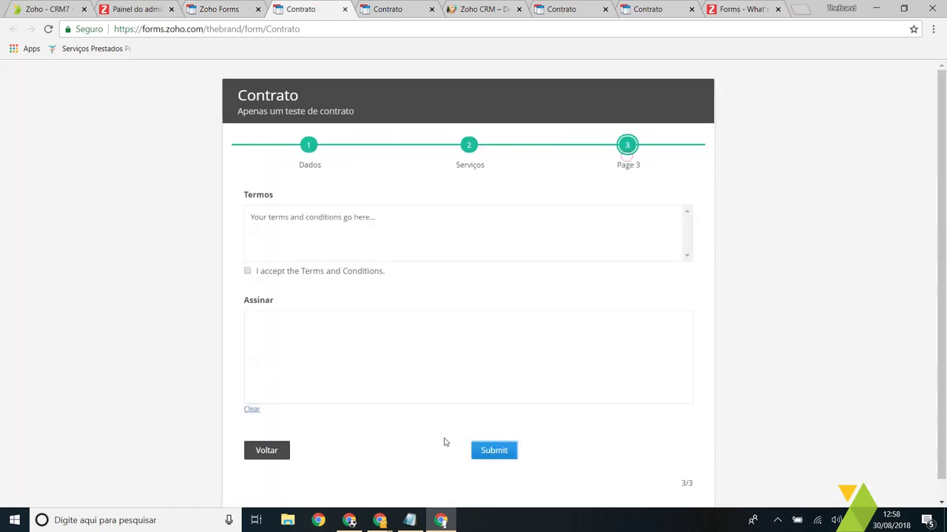
{"action": "left_click", "coordinate": [237, 9]}
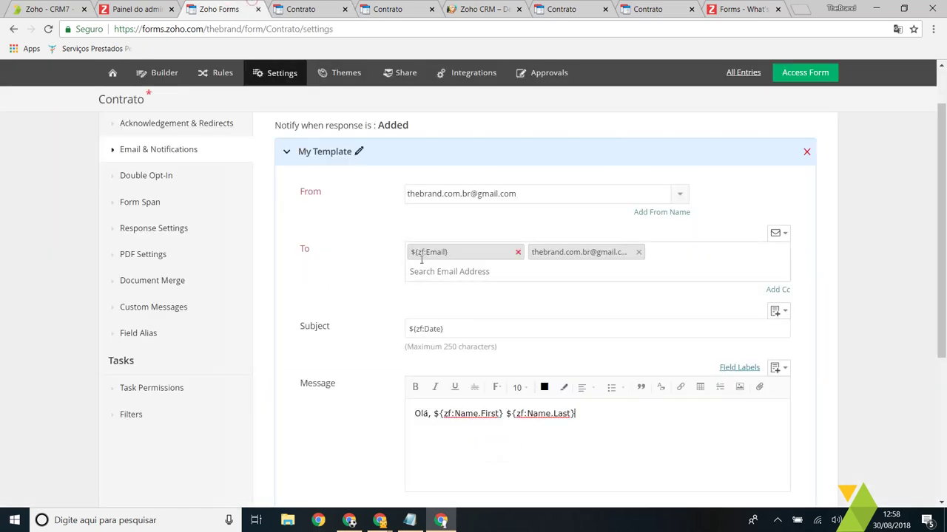
{"action": "left_click", "coordinate": [303, 9]}
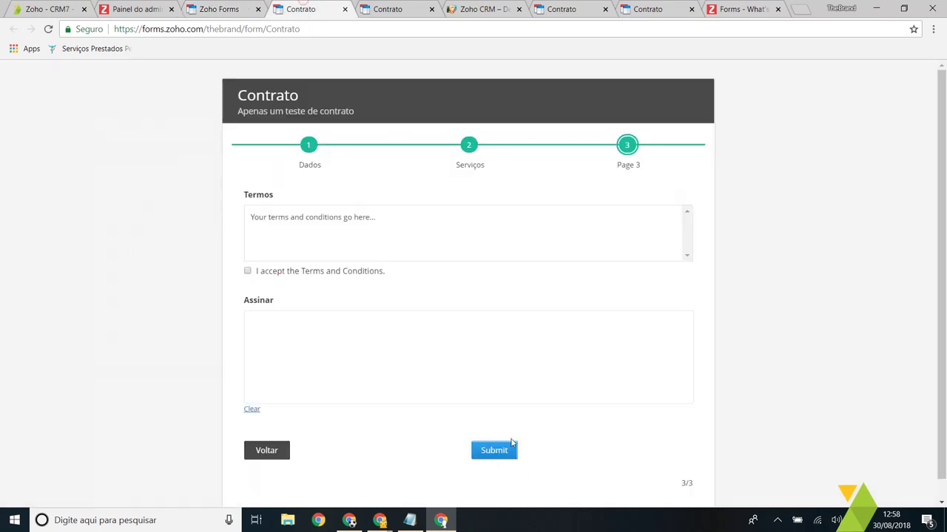
{"action": "left_click", "coordinate": [262, 7]}
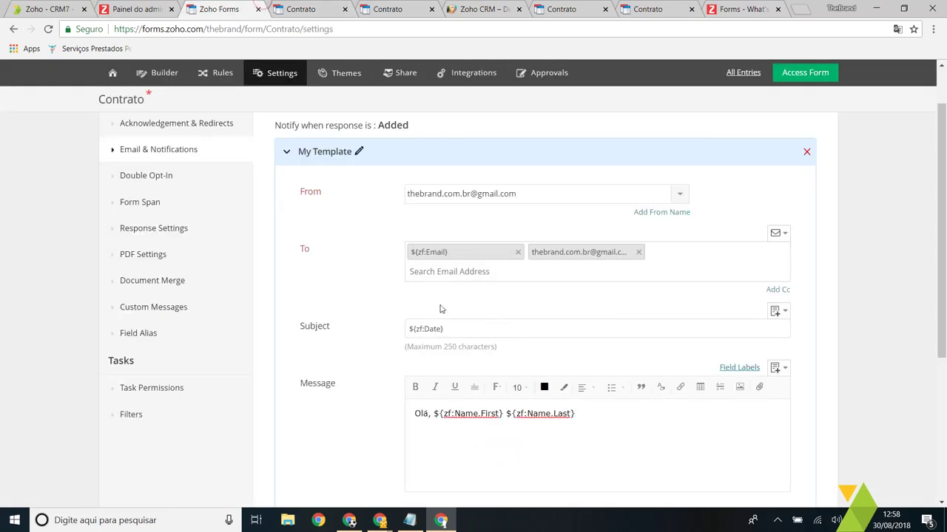
{"action": "scroll", "coordinate": [444, 310], "scroll_direction": "down", "scroll_amount": 4}
{"action": "scroll", "coordinate": [488, 325], "scroll_direction": "up", "scroll_amount": 4}
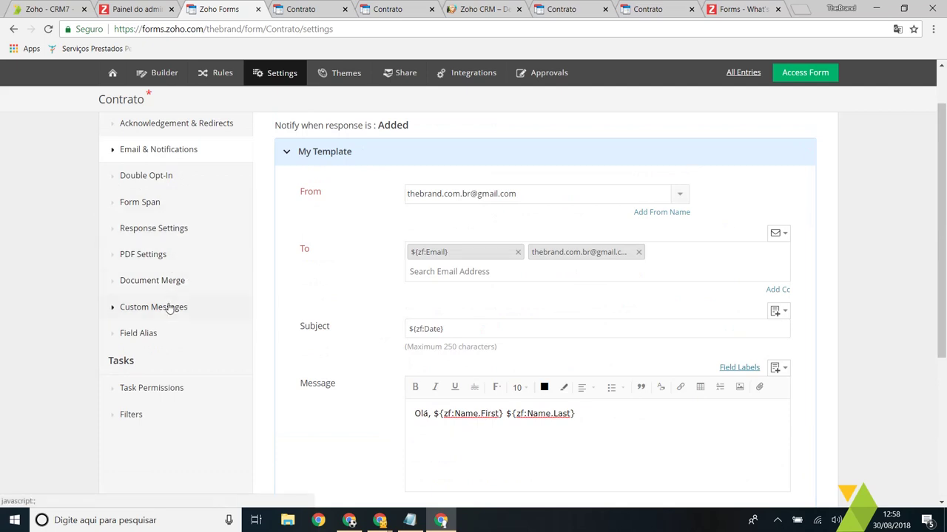
{"action": "scroll", "coordinate": [443, 164], "scroll_direction": "up", "scroll_amount": 2}
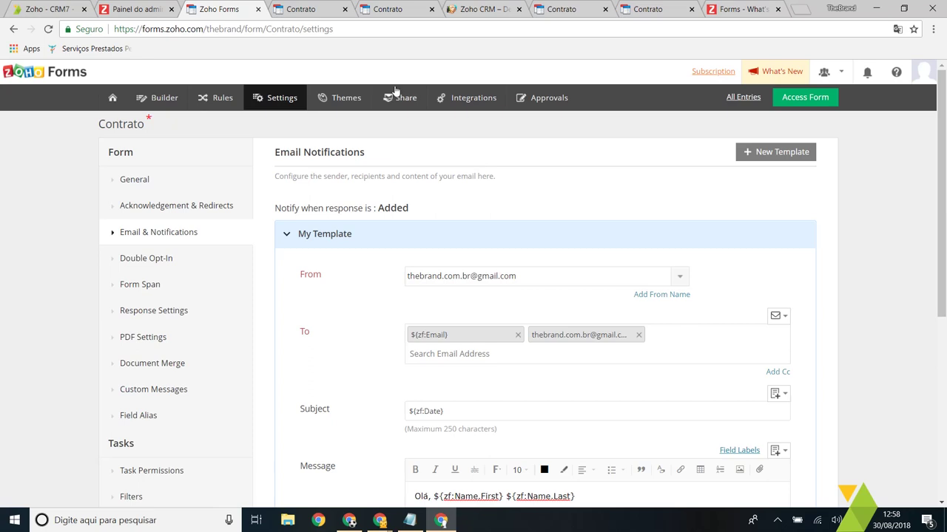
{"action": "left_click", "coordinate": [475, 9]}
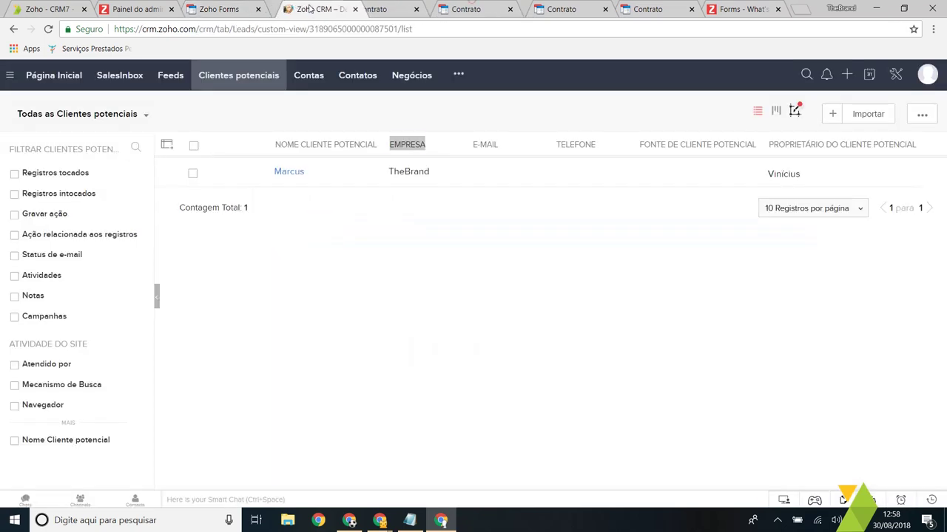
Step: Review the TheBrand lead record in Zoho CRM, then return to the Zoho Forms notification settings
{"action": "left_click", "coordinate": [289, 170]}
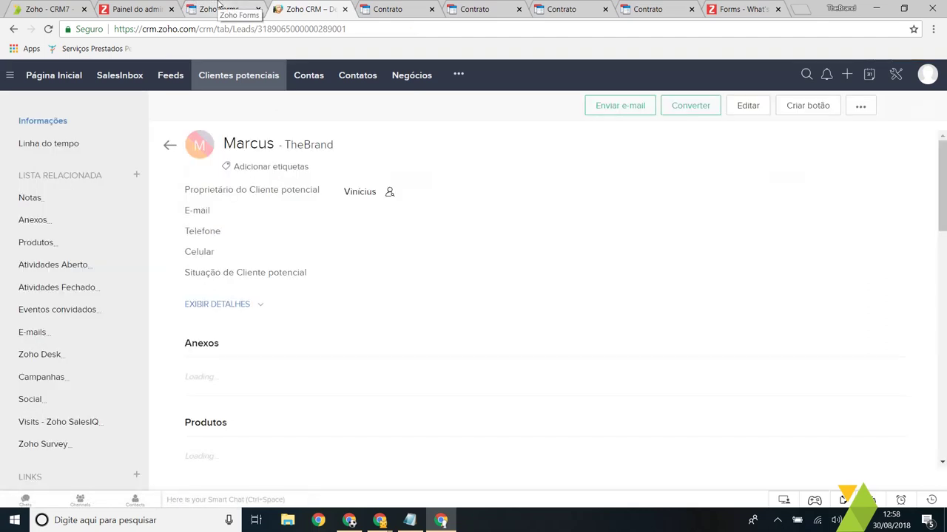
{"action": "scroll", "coordinate": [380, 195], "scroll_direction": "down", "scroll_amount": 5}
{"action": "left_click", "coordinate": [244, 8]}
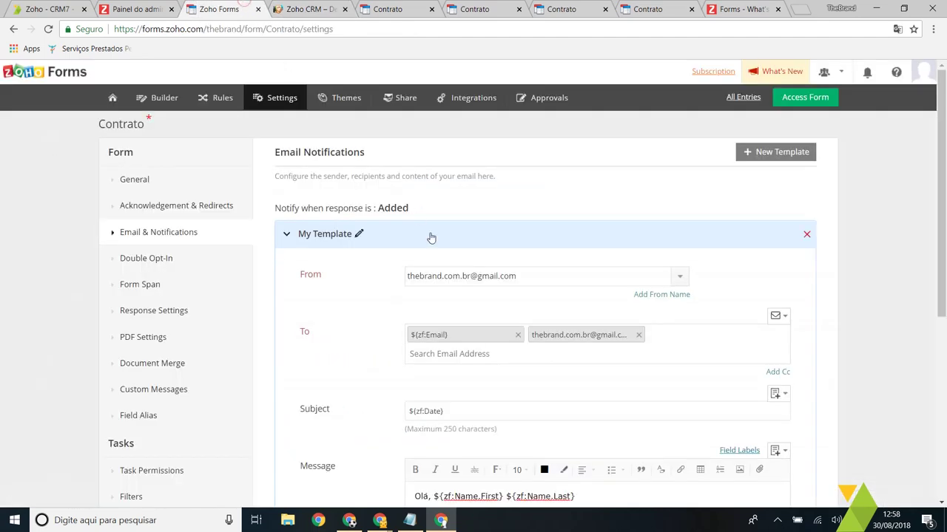